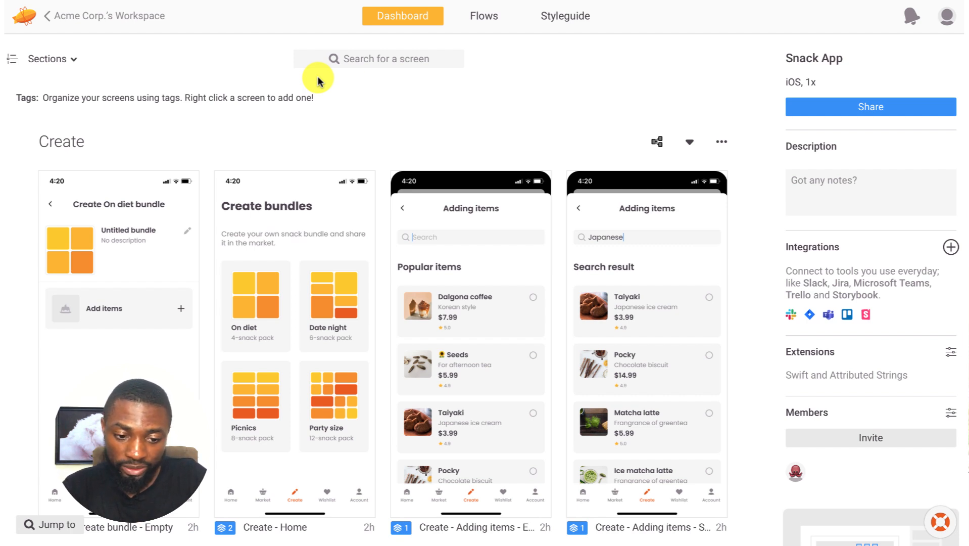
# Look through the Create and Account screen sections on the dashboard, and check the project's Flows page.
pyautogui.scroll(-1, 259, 140)
pyautogui.scroll(1, 256, 138)
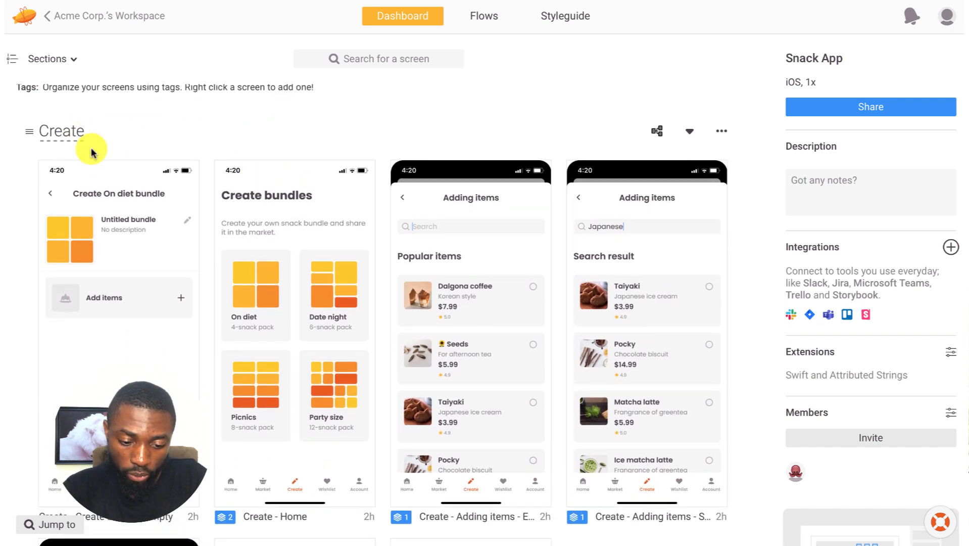
pyautogui.click(125, 194)
pyautogui.scroll(-2, 125, 194)
pyautogui.scroll(-10, 124, 192)
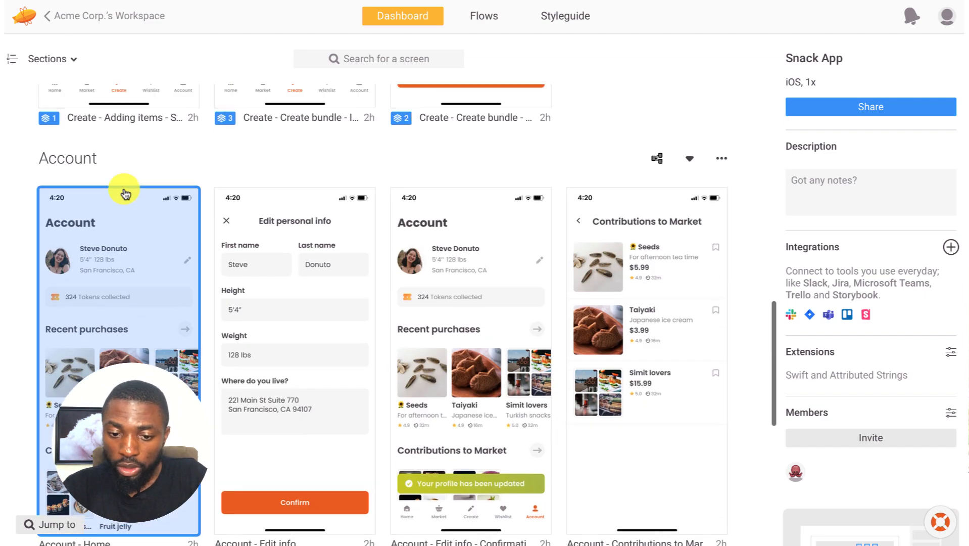
pyautogui.scroll(12, 152, 174)
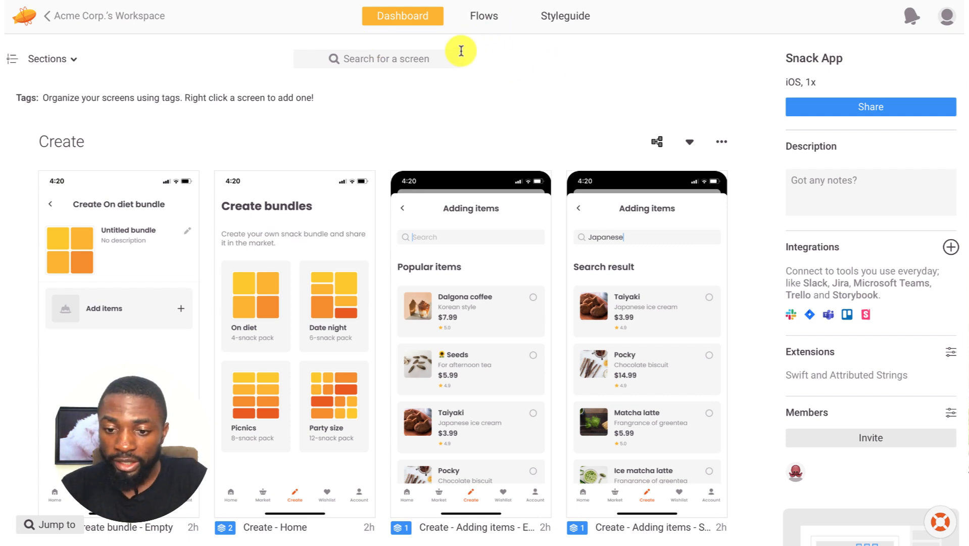
pyautogui.click(496, 23)
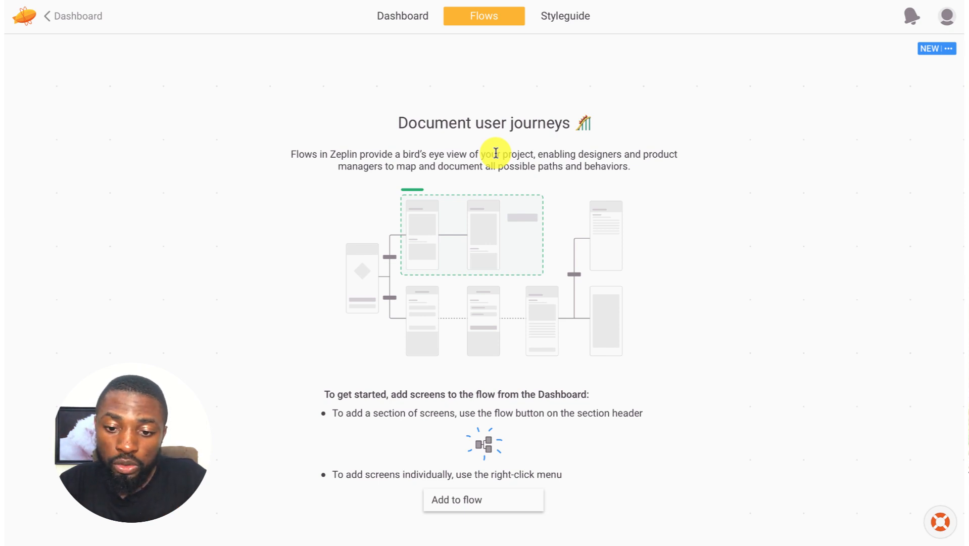
pyautogui.click(417, 18)
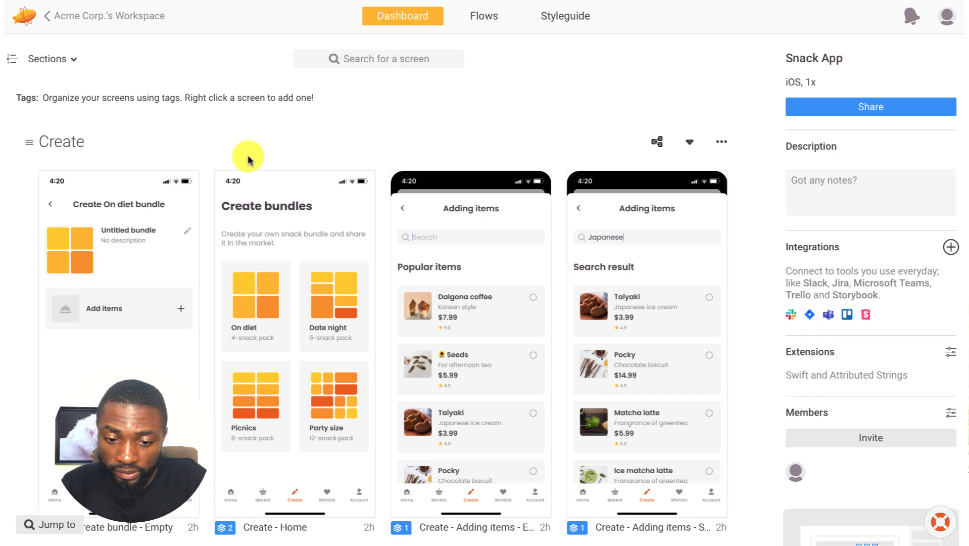
# Add the Create - Home screen to the project flow and open the flow board.
pyautogui.click(280, 223)
pyautogui.scroll(-1, 286, 237)
pyautogui.scroll(1, 284, 227)
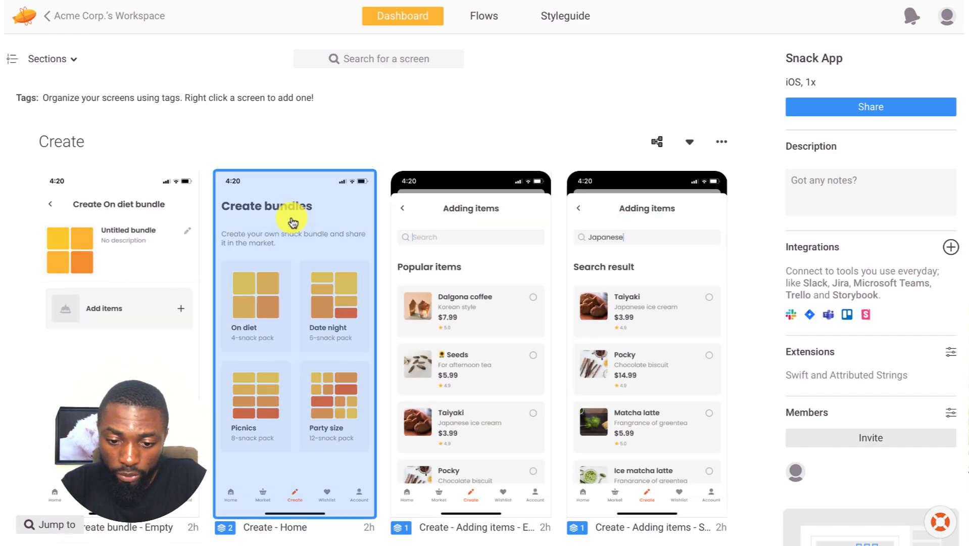
pyautogui.rightClick(293, 225)
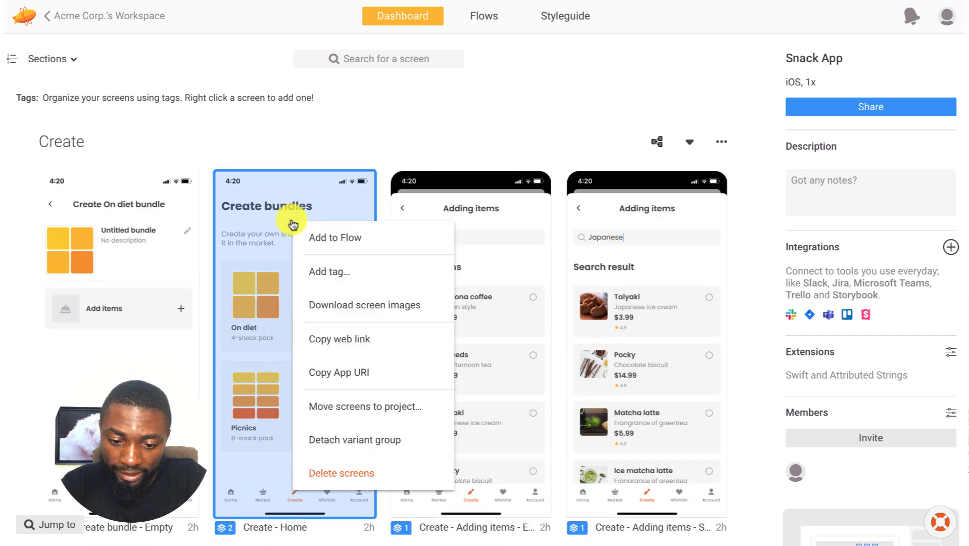
pyautogui.click(323, 236)
pyautogui.click(484, 16)
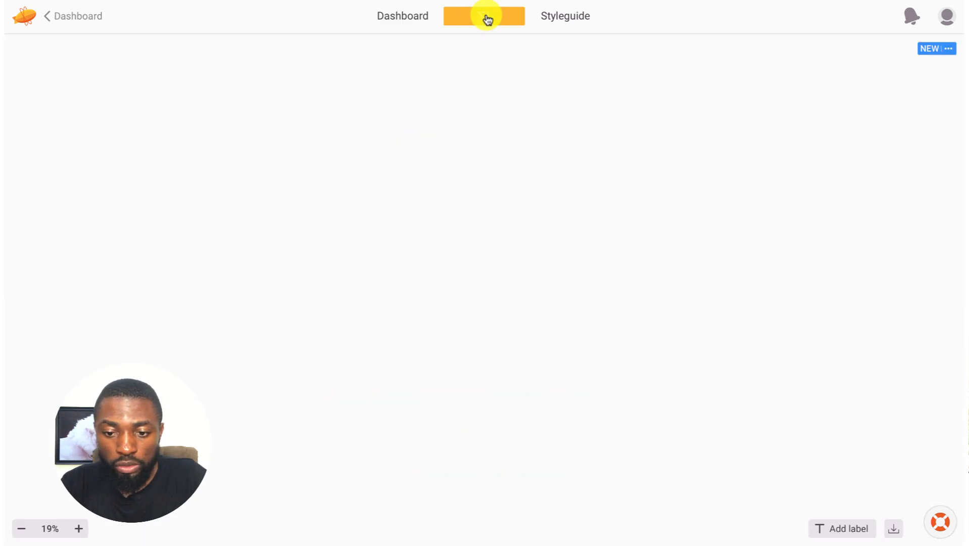
# Examine the Create - Home screen on the flow board at 50% zoom.
pyautogui.click(411, 71)
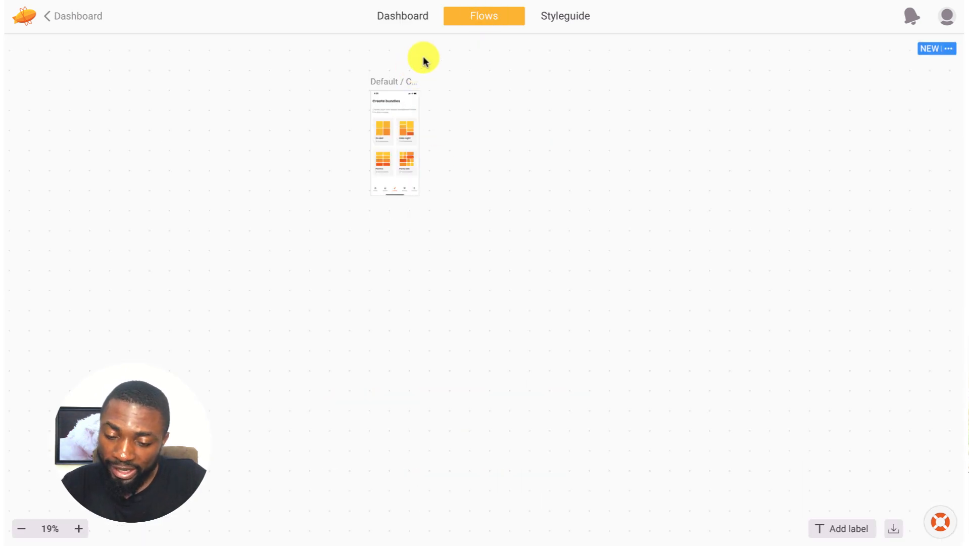
pyautogui.click(390, 81)
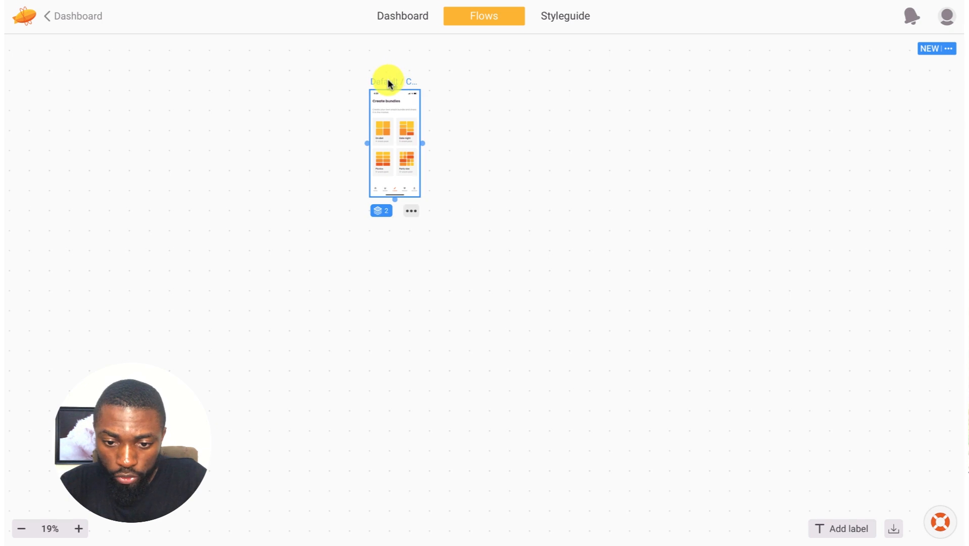
pyautogui.click(188, 290)
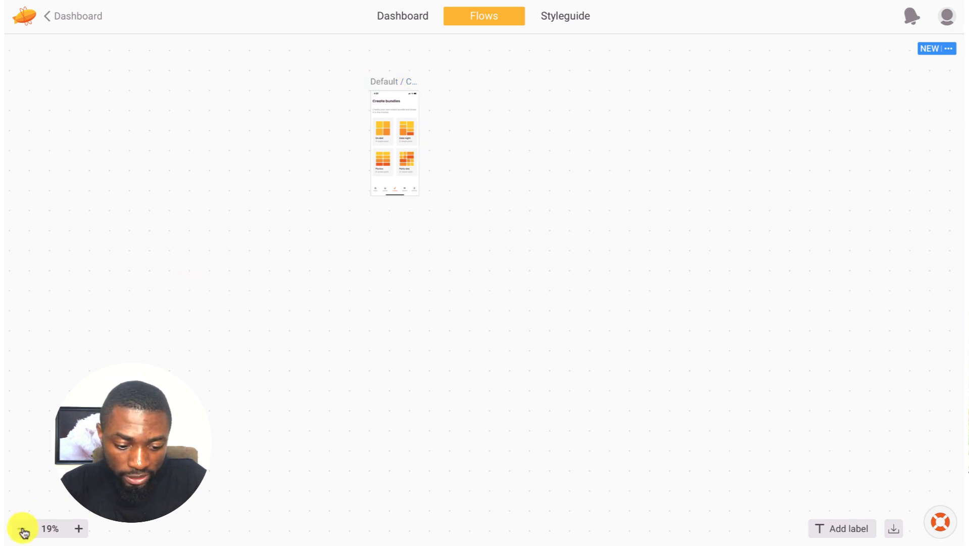
pyautogui.click(79, 528)
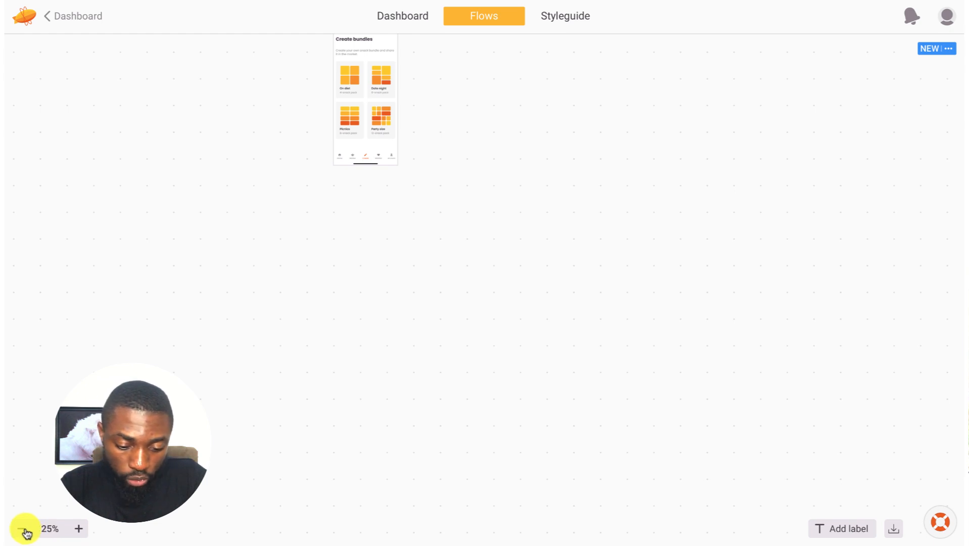
pyautogui.click(79, 528)
pyautogui.scroll(10, 341, 266)
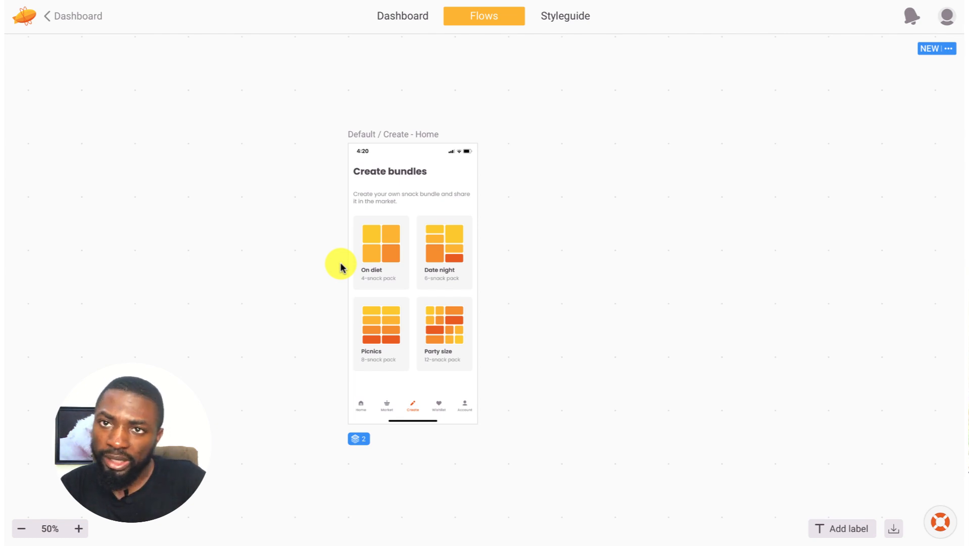
pyautogui.click(380, 135)
pyautogui.moveTo(380, 135)
pyautogui.mouseDown()
pyautogui.moveTo(339, 130)
pyautogui.moveTo(365, 121)
pyautogui.moveTo(394, 131)
pyautogui.moveTo(294, 123)
pyautogui.moveTo(465, 132)
pyautogui.moveTo(443, 97)
pyautogui.moveTo(395, 105)
pyautogui.moveTo(334, 85)
pyautogui.moveTo(341, 124)
pyautogui.moveTo(385, 106)
pyautogui.moveTo(396, 115)
pyautogui.moveTo(355, 125)
pyautogui.moveTo(381, 125)
pyautogui.mouseUp()
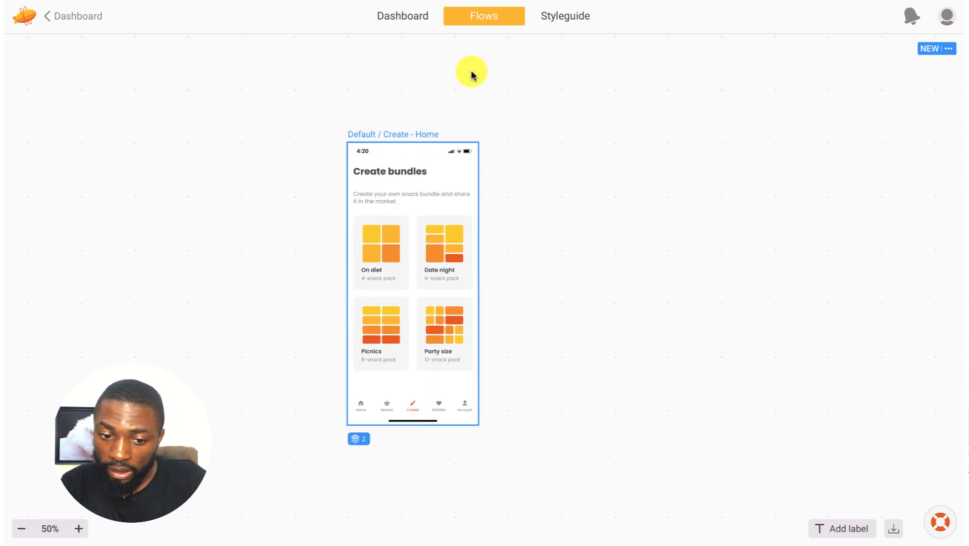
# Add all remaining screens of the Create section to the flow and open the flow board.
pyautogui.click(414, 20)
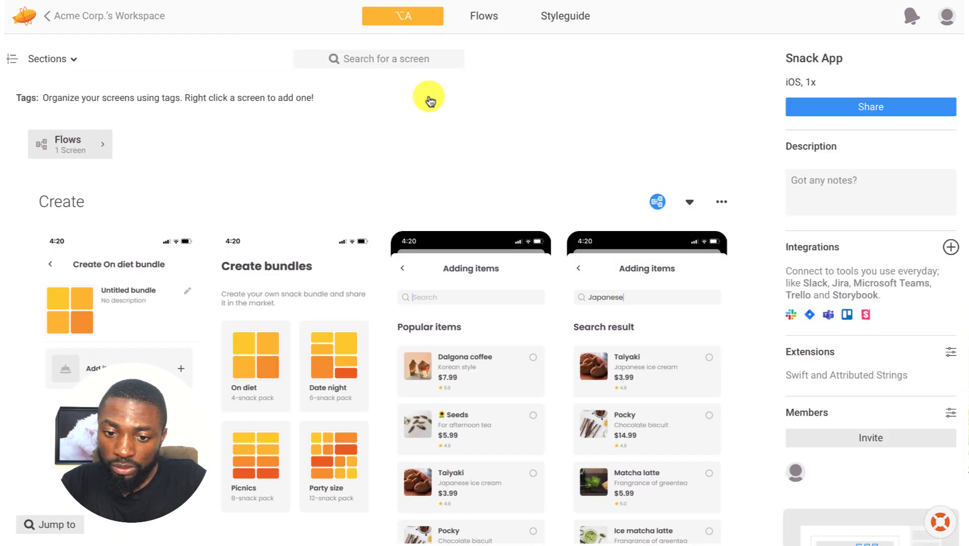
pyautogui.scroll(-2, 428, 190)
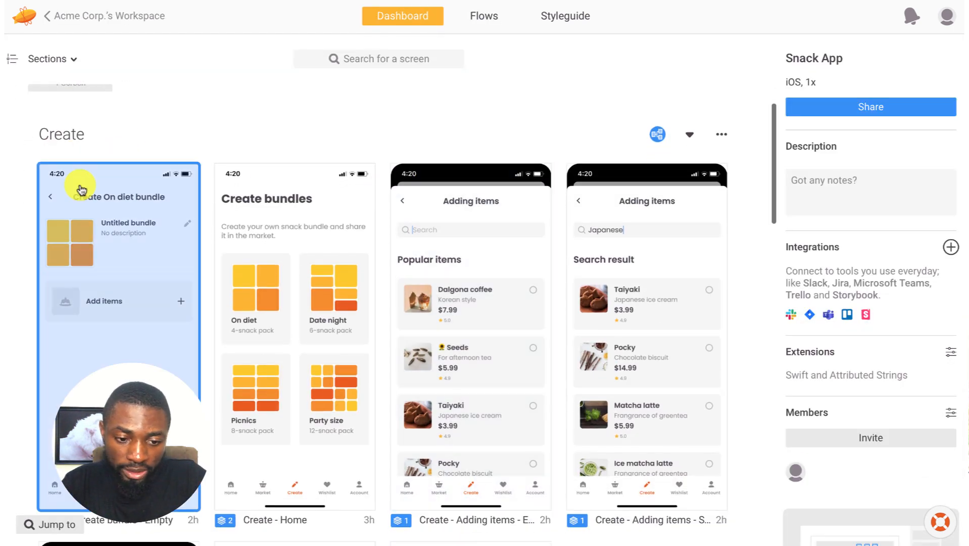
pyautogui.scroll(-2, 156, 171)
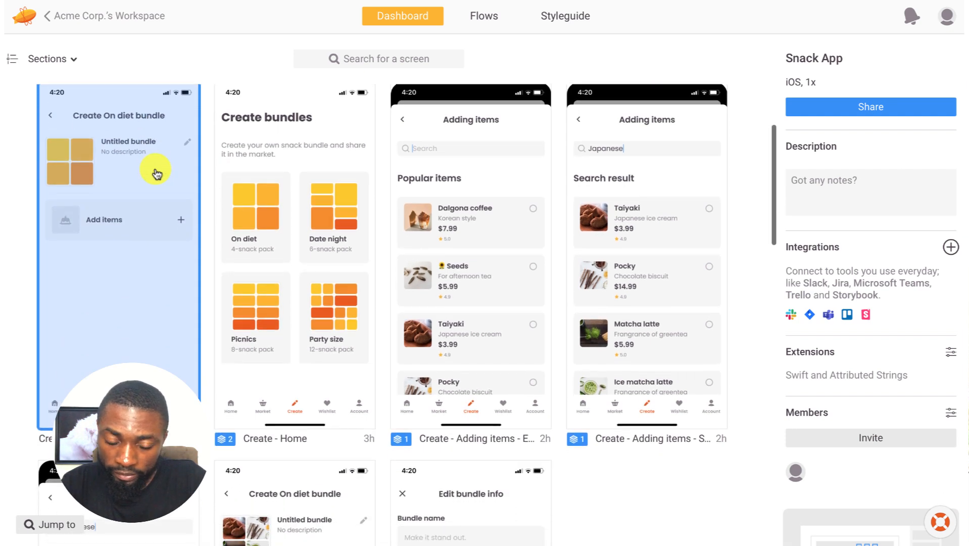
pyautogui.scroll(4, 156, 171)
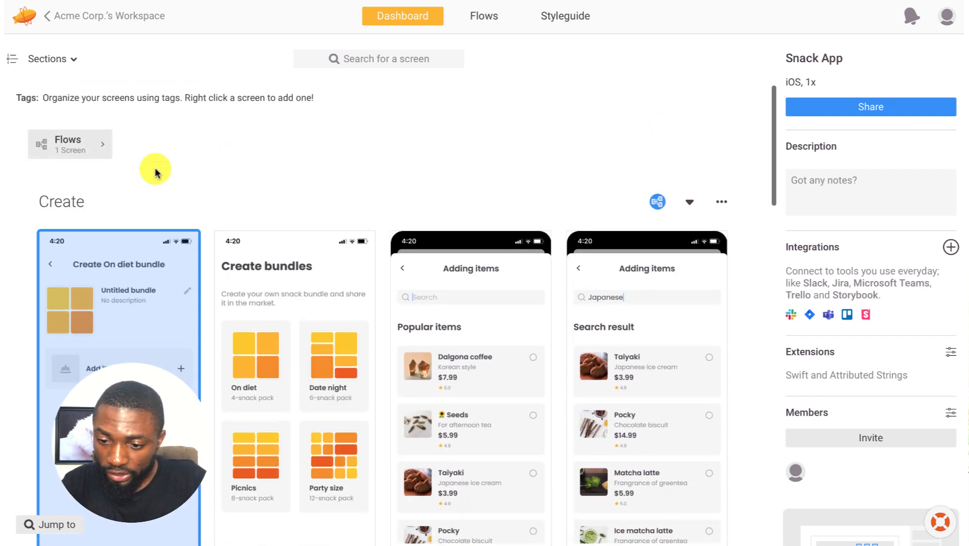
pyautogui.click(657, 202)
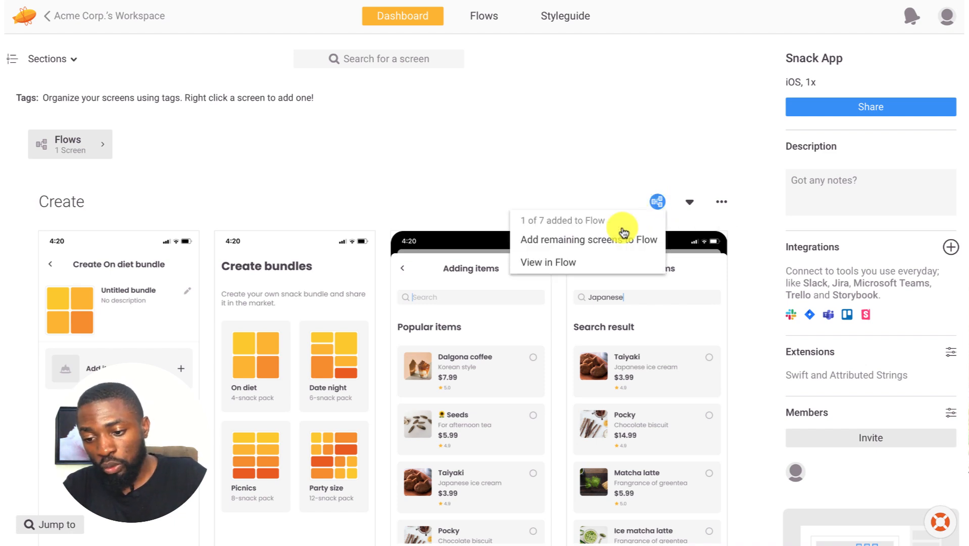
pyautogui.click(610, 248)
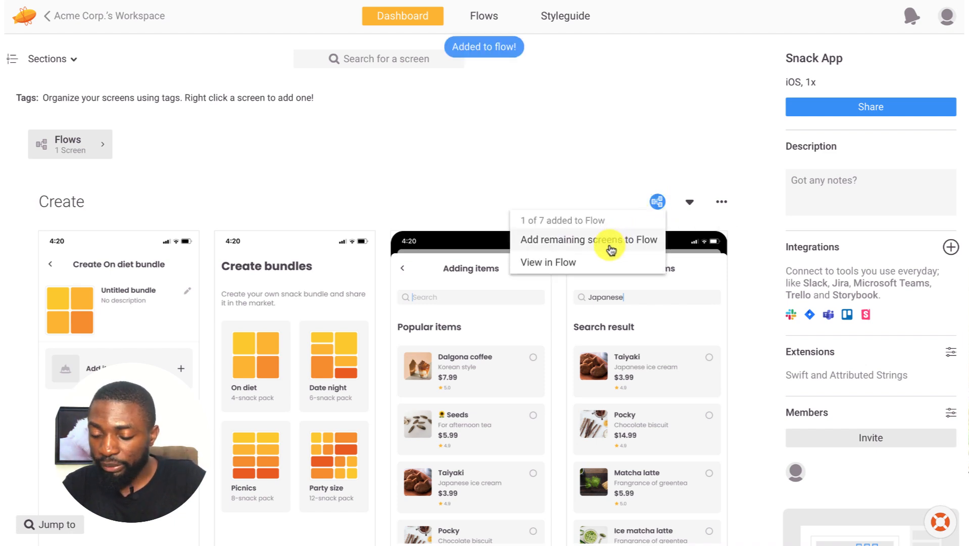
pyautogui.click(487, 17)
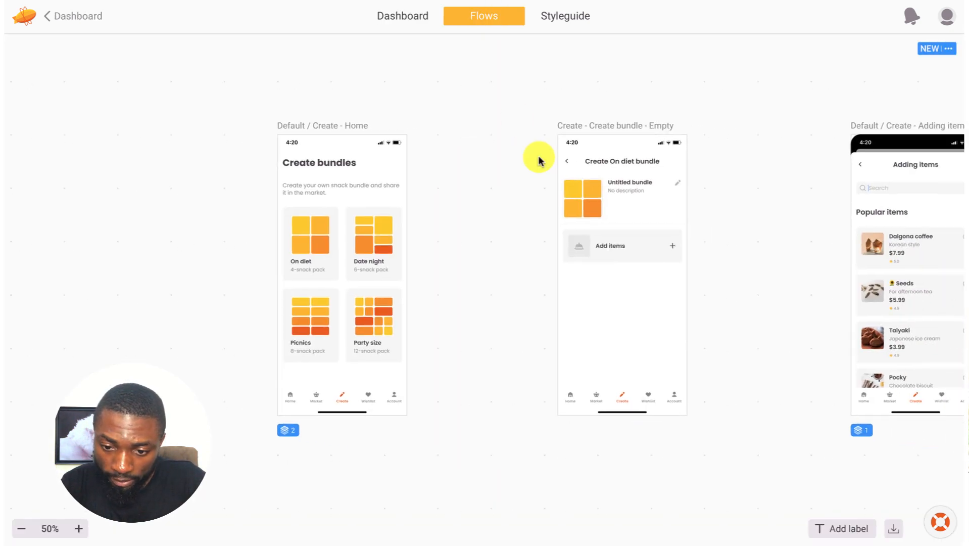
# Place the Create bundle - Empty screen and the first two Adding items screens in an evenly spaced row beside Create - Home.
pyautogui.click(340, 168)
pyautogui.moveTo(341, 168); pyautogui.dragTo(296, 160)
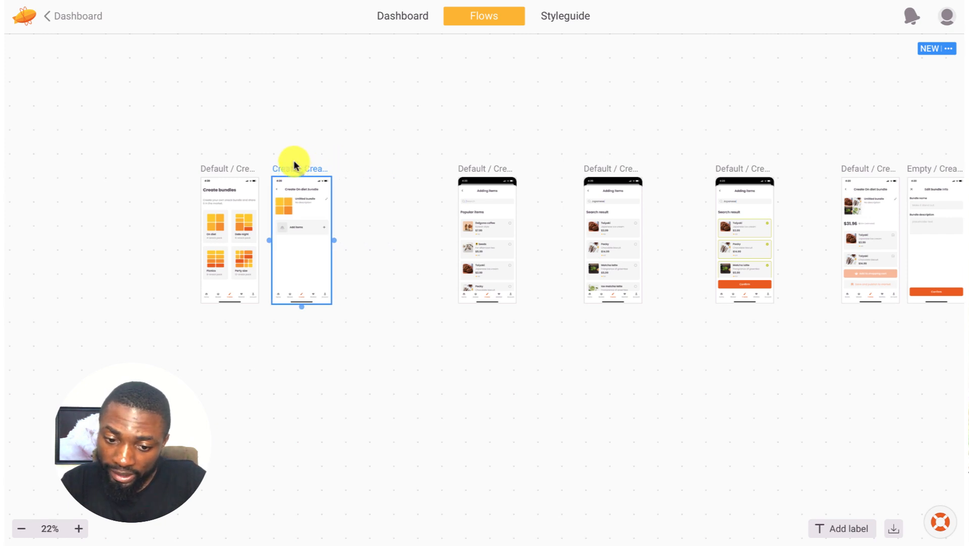
pyautogui.click(495, 164)
pyautogui.moveTo(486, 168); pyautogui.dragTo(374, 169)
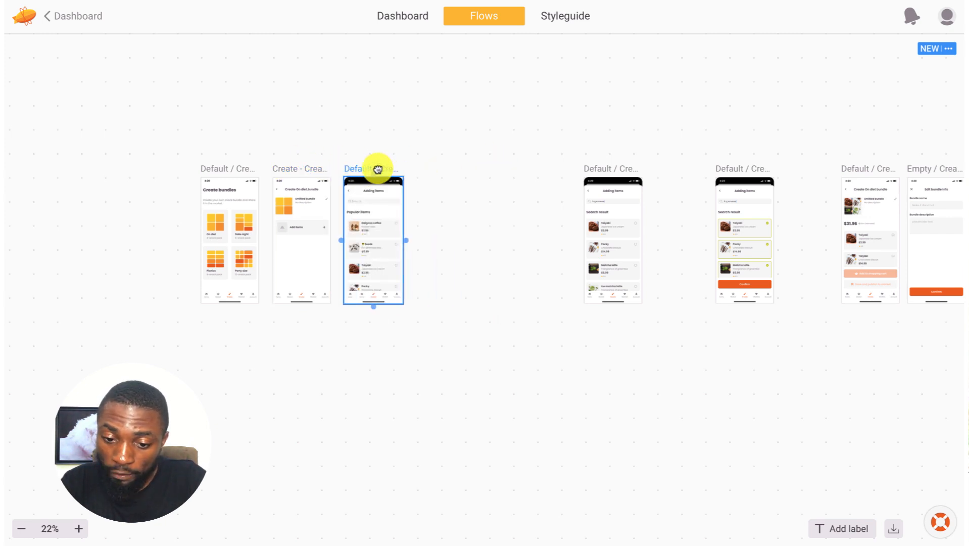
pyautogui.click(630, 171)
pyautogui.moveTo(625, 171); pyautogui.dragTo(469, 169)
# Continue the row with the third Adding items screen, the filled Create On diet bundle screen and the Edit bundle info screen.
pyautogui.click(752, 171)
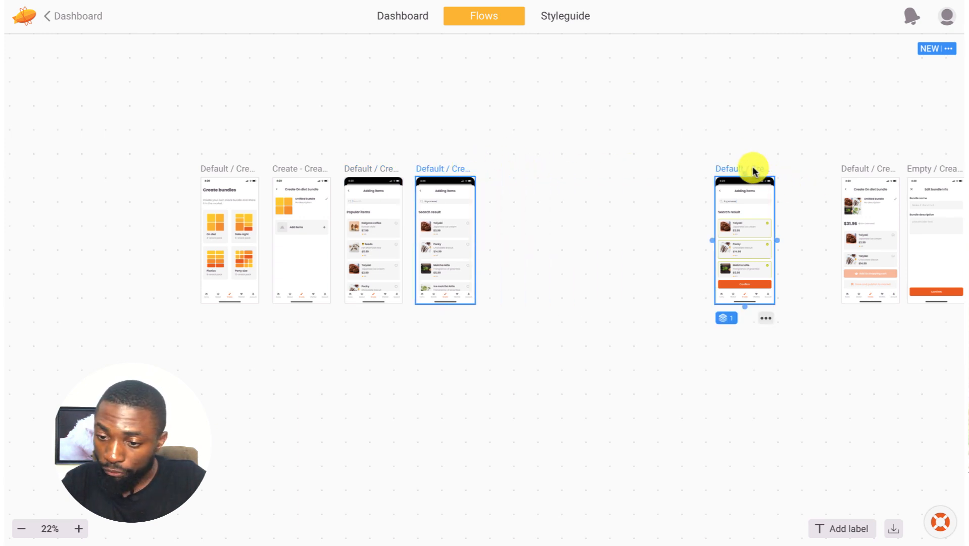
pyautogui.moveTo(752, 171); pyautogui.dragTo(526, 169)
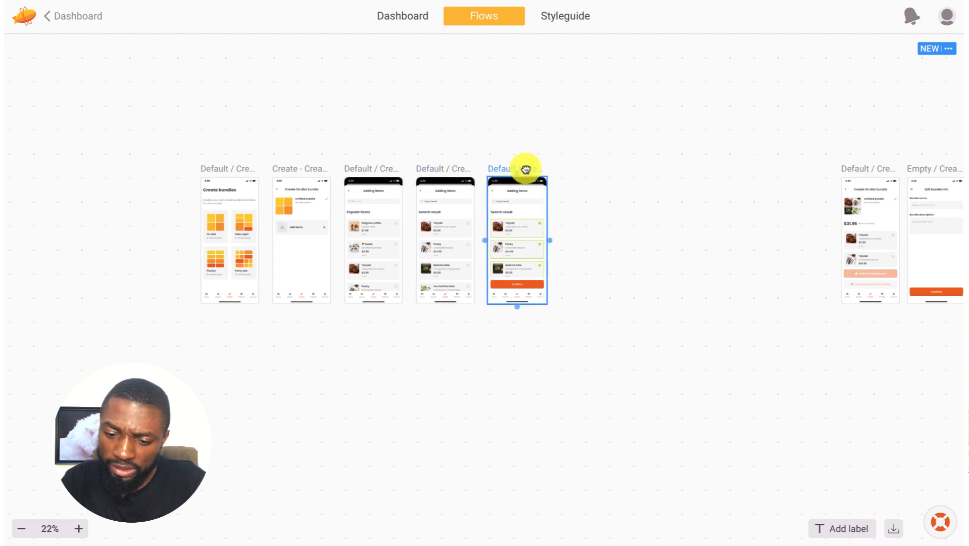
pyautogui.click(871, 171)
pyautogui.moveTo(870, 166); pyautogui.dragTo(588, 172)
pyautogui.click(934, 171)
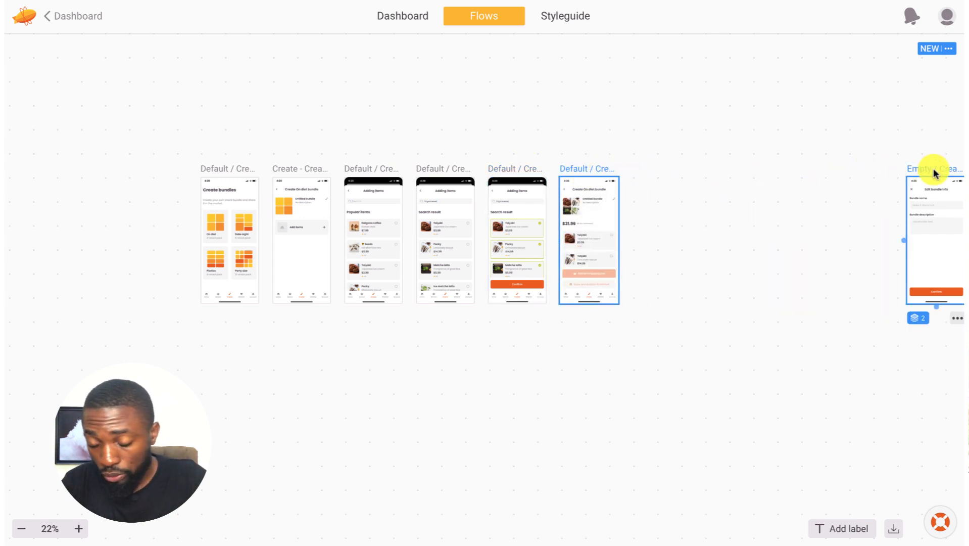
pyautogui.moveTo(934, 171); pyautogui.dragTo(661, 174)
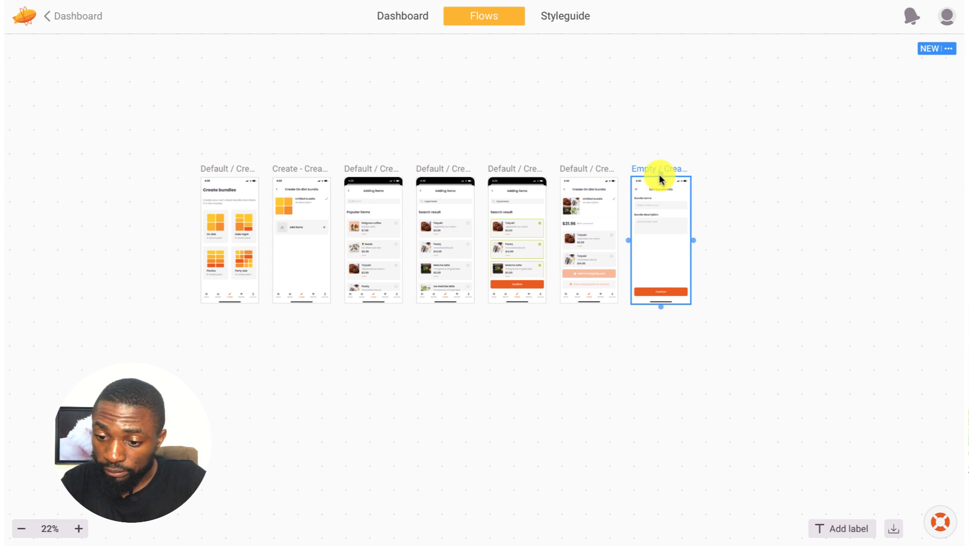
# Go back to the dashboard, reopen the flow from its Flows shortcut and select the Create bundle - Empty screen.
pyautogui.click(414, 19)
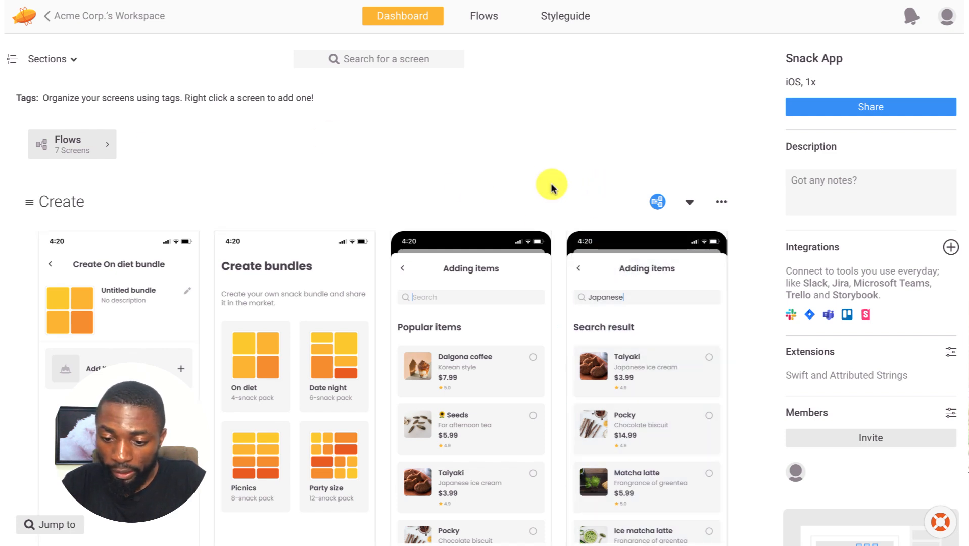
pyautogui.click(95, 154)
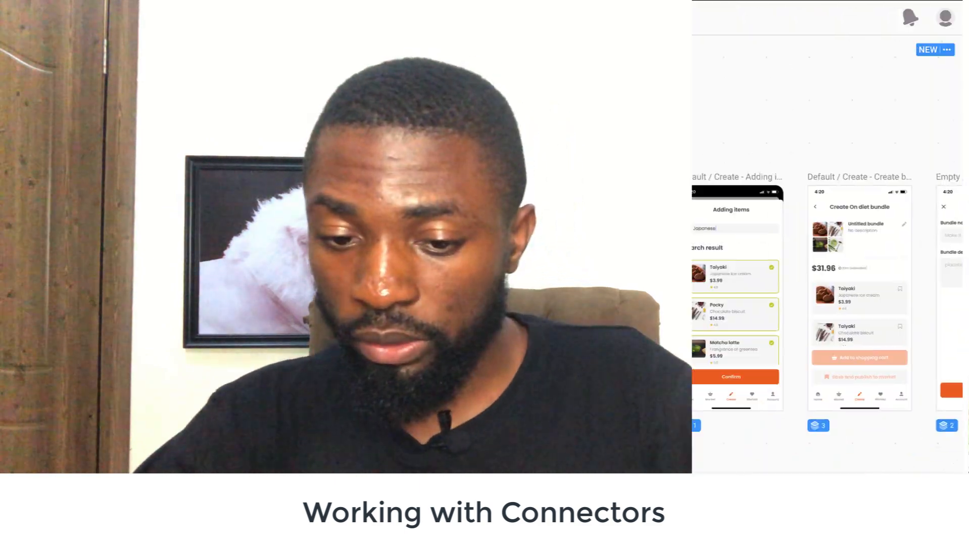
pyautogui.click(383, 146)
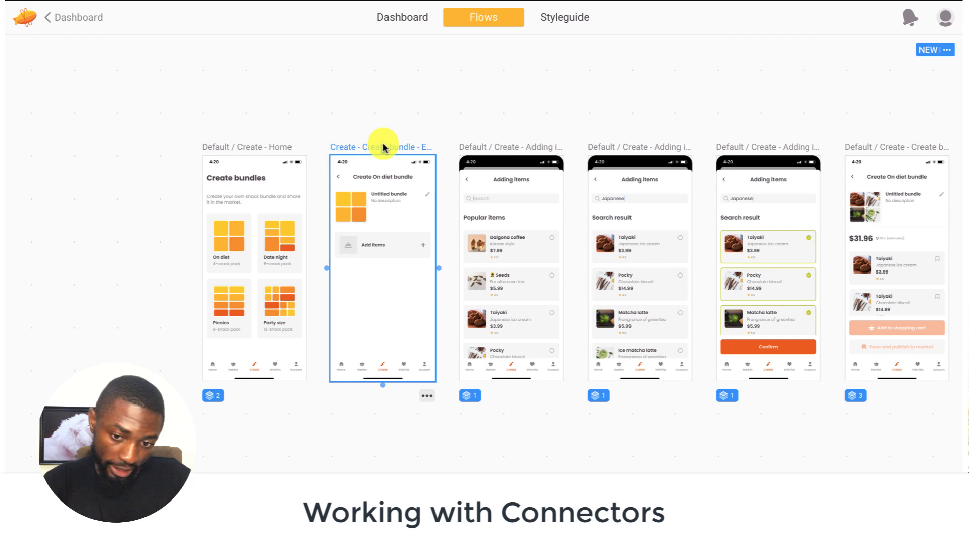
pyautogui.scroll(-1, 382, 141)
pyautogui.hscroll(-1, 381, 142)
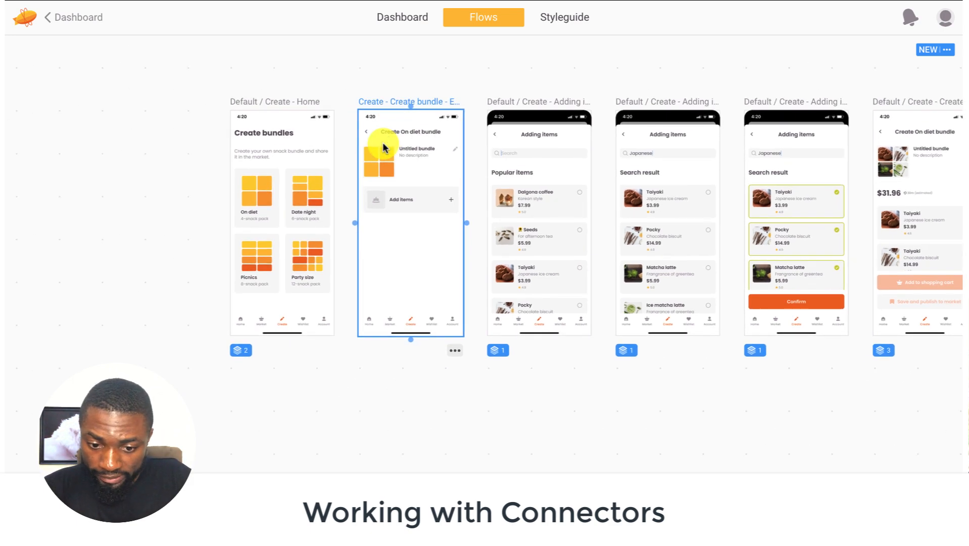
# Move the Create bundle - Empty screen out of the row to directly below the Create - Home screen.
pyautogui.click(279, 130)
pyautogui.scroll(3, 275, 112)
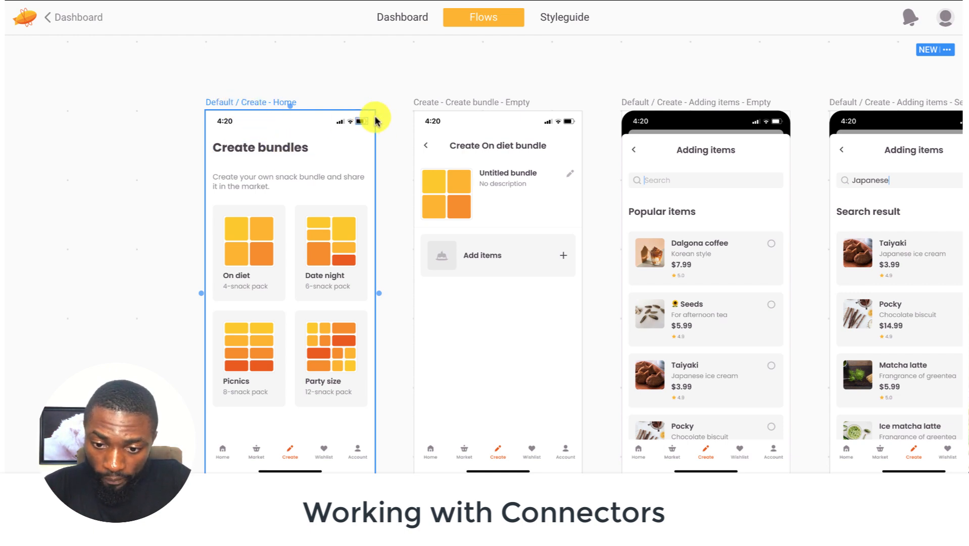
pyautogui.click(439, 99)
pyautogui.click(313, 145)
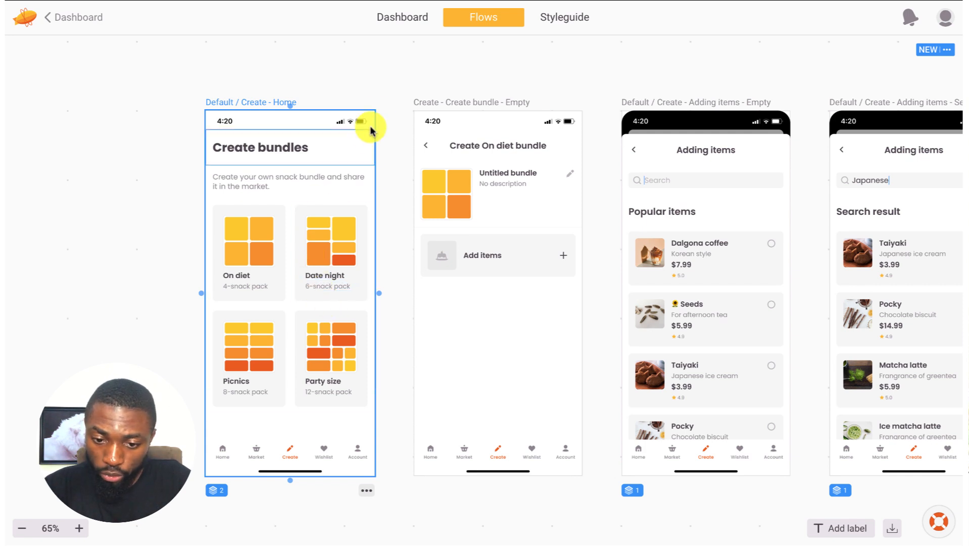
pyautogui.keyDown('shift'); pyautogui.click(425, 103); pyautogui.keyUp('shift')
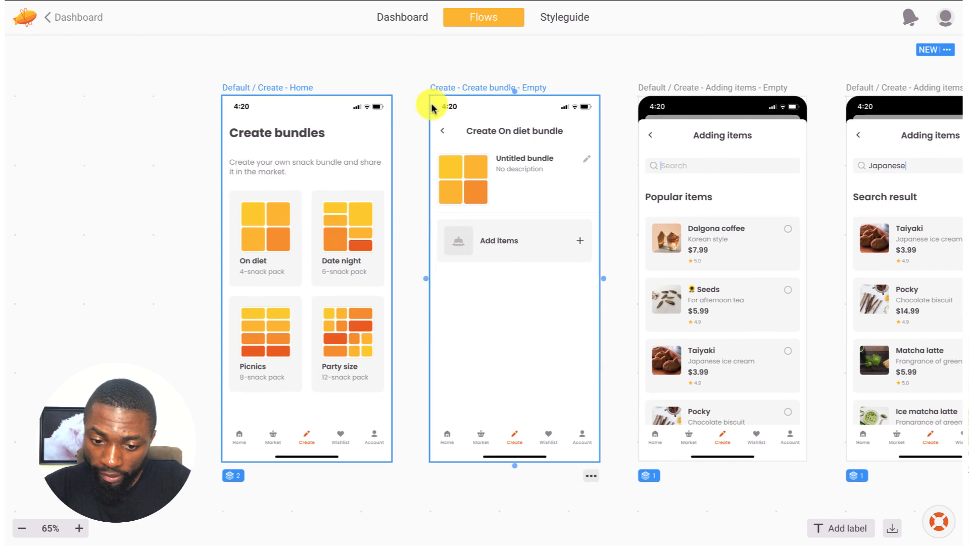
pyautogui.click(332, 222)
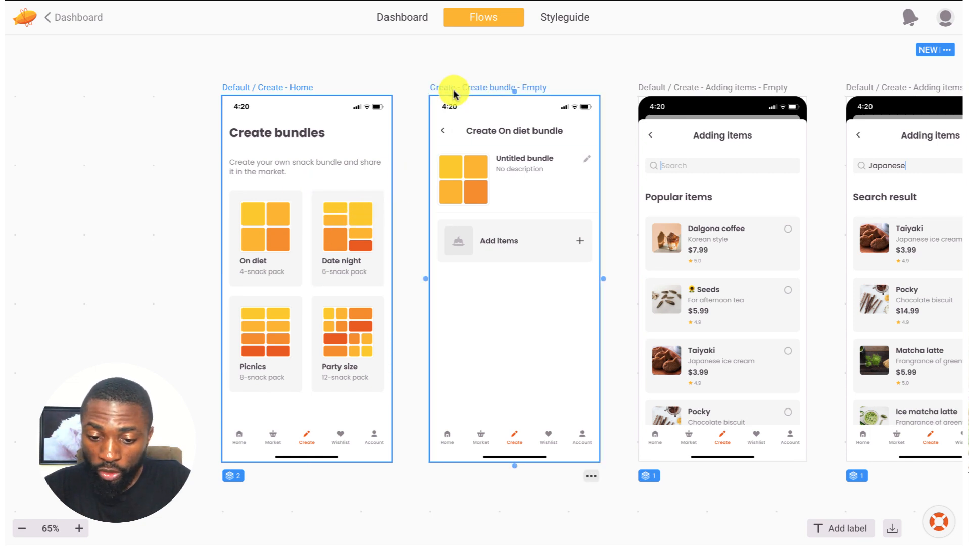
pyautogui.scroll(-3, 453, 93)
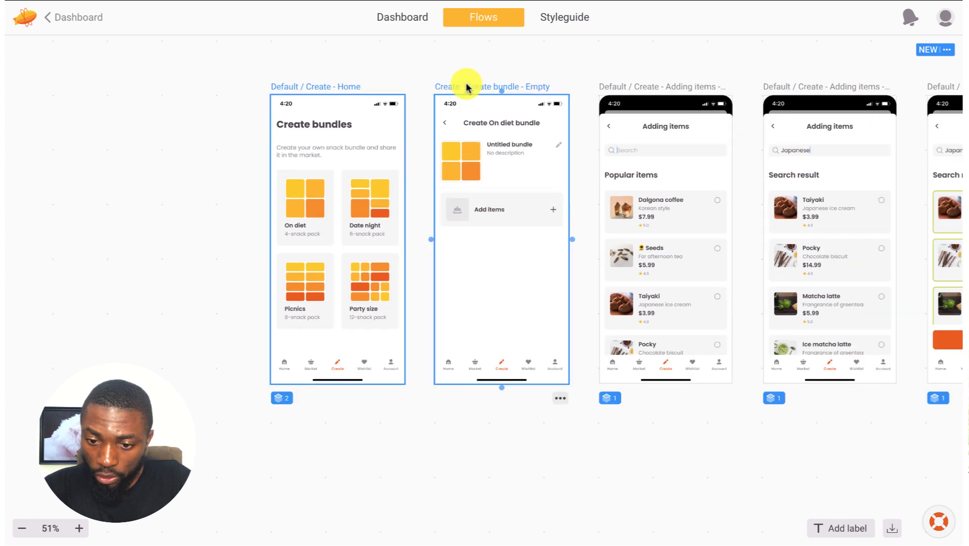
pyautogui.moveTo(466, 87); pyautogui.dragTo(282, 444)
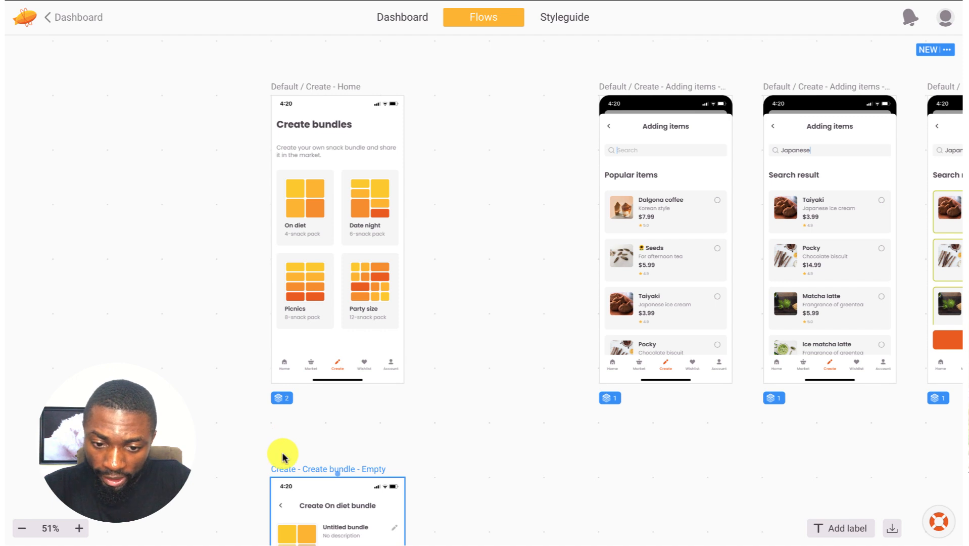
# View the variants available for the Create - Home screen, keeping the Default variant.
pyautogui.click(306, 92)
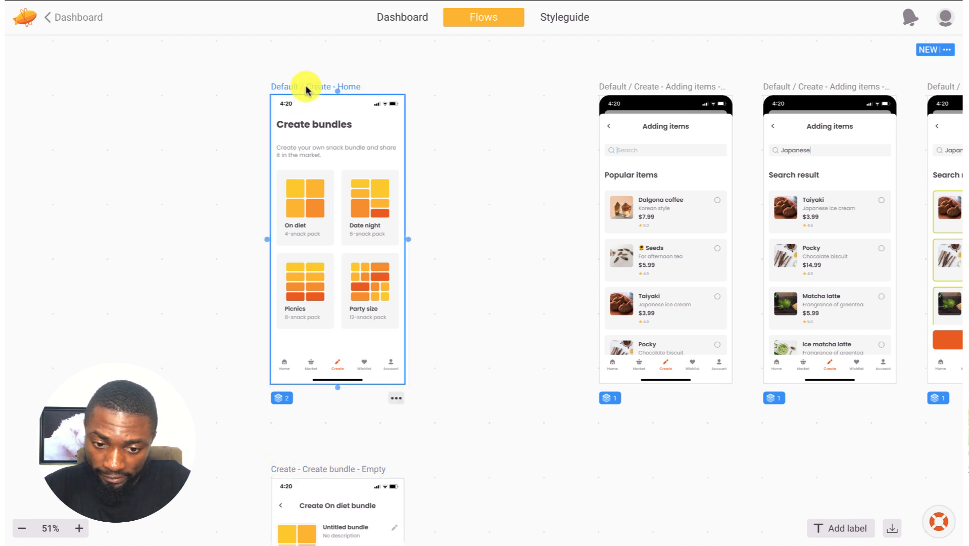
pyautogui.click(283, 398)
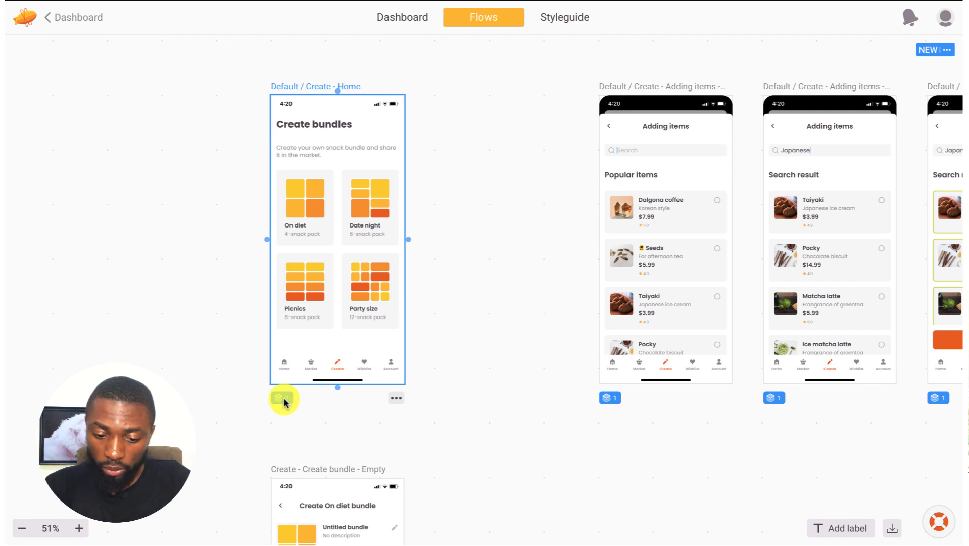
pyautogui.click(283, 399)
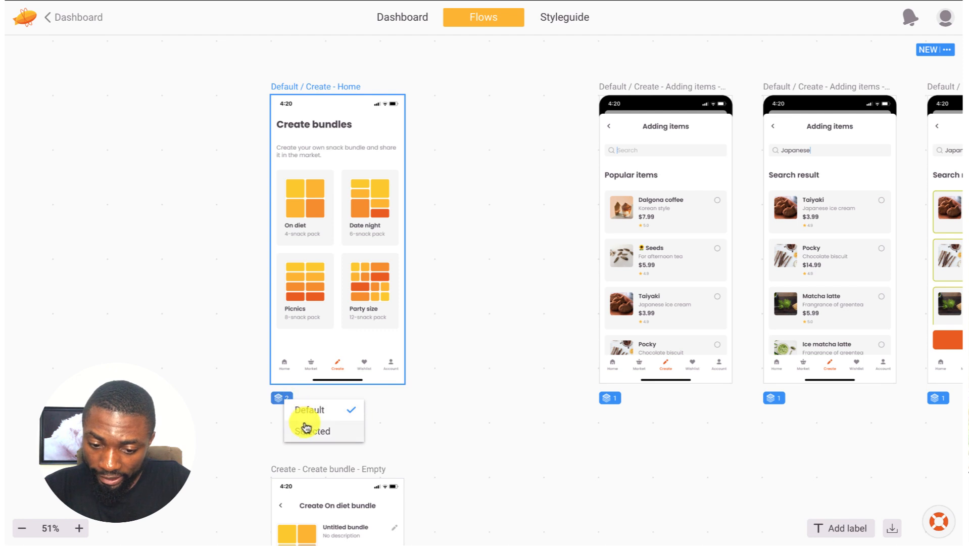
pyautogui.click(480, 288)
pyautogui.click(329, 329)
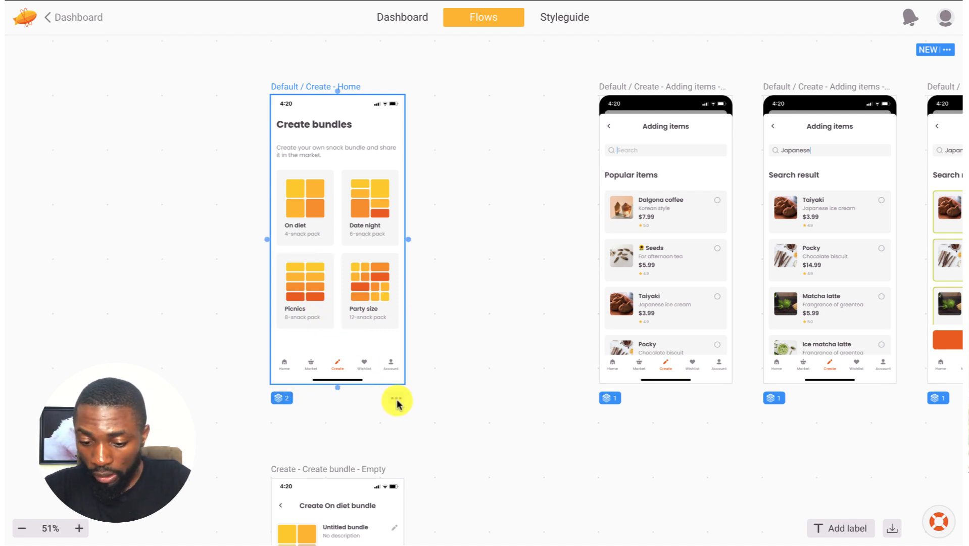
# Add another copy of the Create - Home screen and place it in the row beside the original.
pyautogui.click(396, 399)
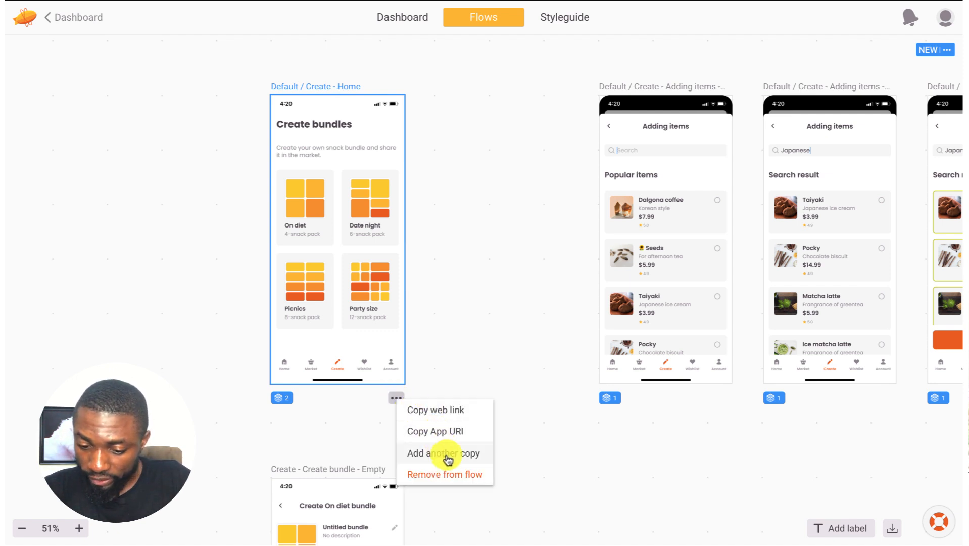
pyautogui.click(448, 459)
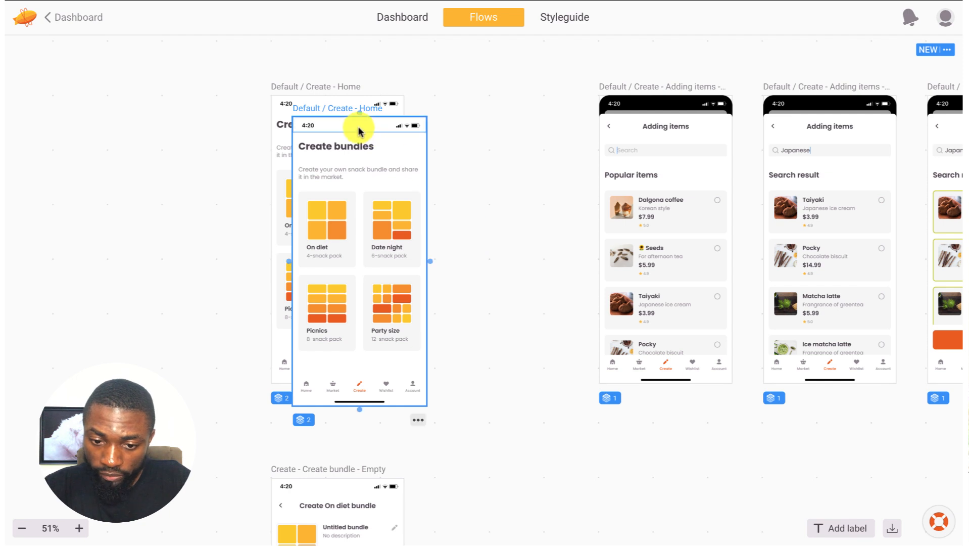
pyautogui.moveTo(329, 113); pyautogui.dragTo(478, 104)
# Move the first two Adding items screens down into the second row beside the Create bundle - Empty screen.
pyautogui.click(614, 86)
pyautogui.moveTo(621, 100); pyautogui.dragTo(583, 416)
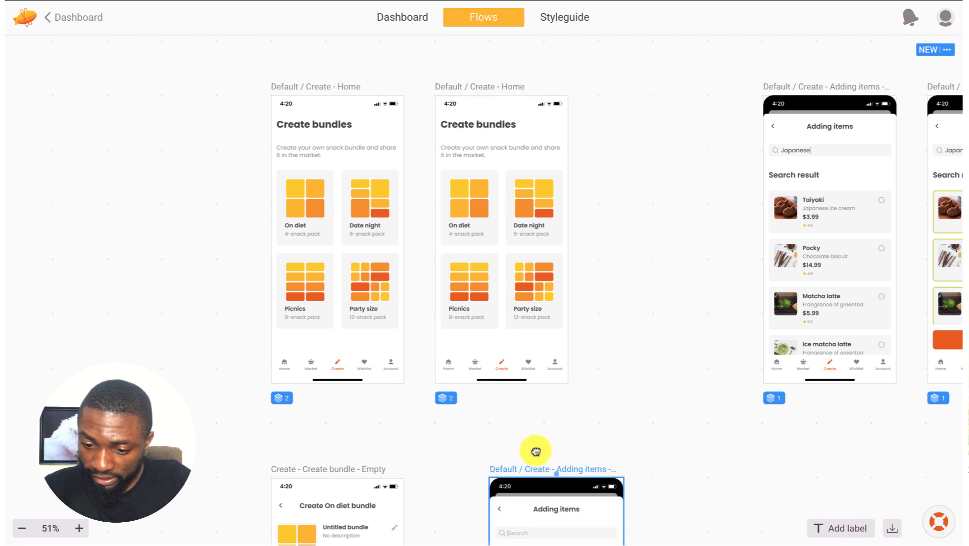
pyautogui.click(797, 88)
pyautogui.moveTo(798, 88); pyautogui.dragTo(702, 451)
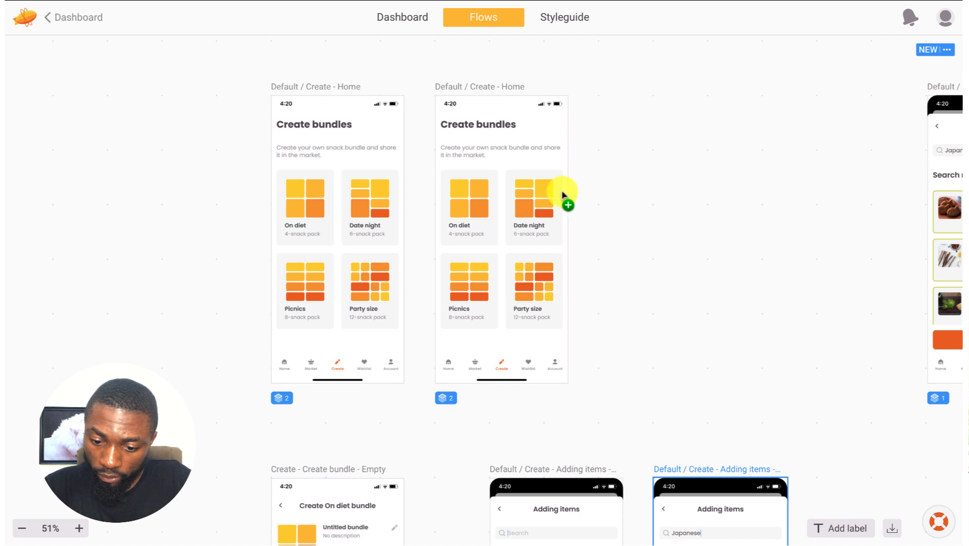
# Shift the copied Create - Home screen right to widen the gap and switch it to the Selected variant.
pyautogui.click(487, 87)
pyautogui.moveTo(487, 86); pyautogui.dragTo(559, 87)
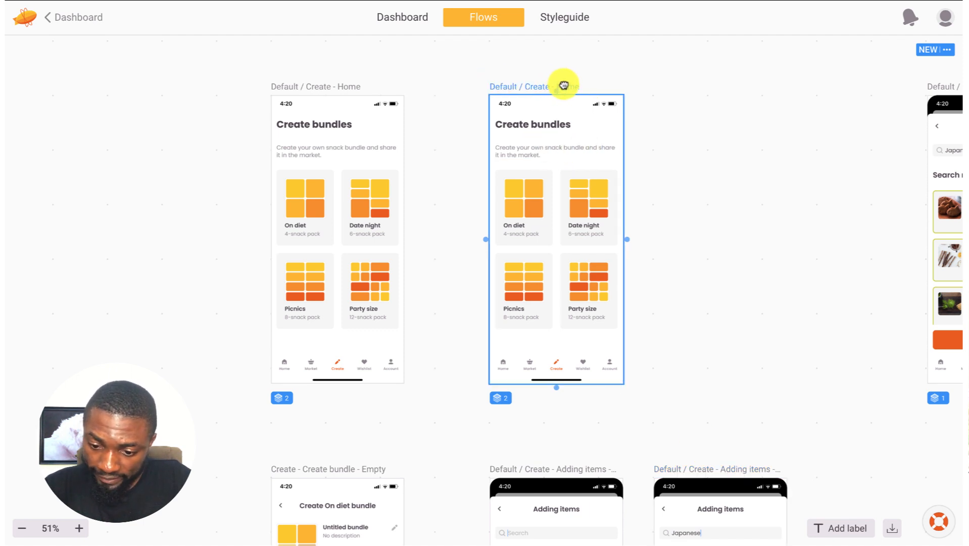
pyautogui.click(505, 400)
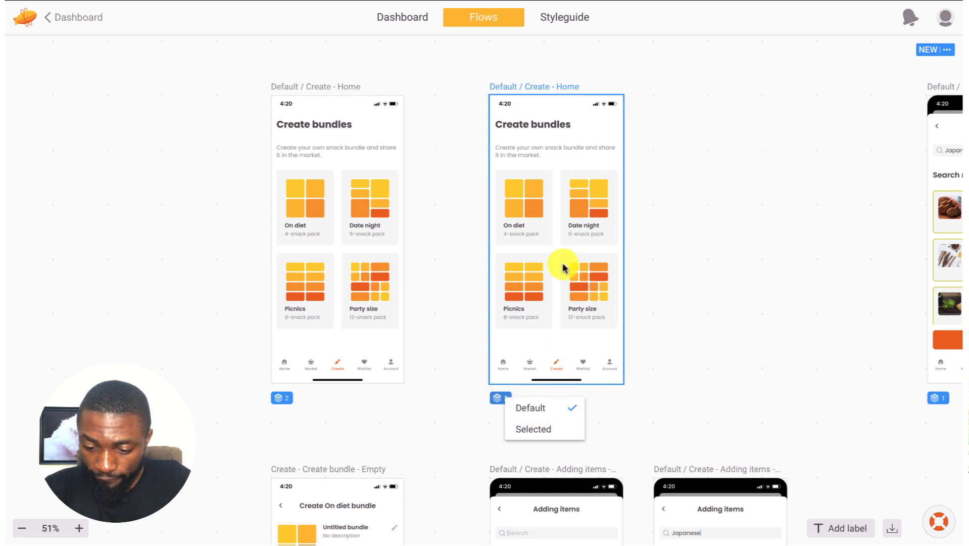
pyautogui.click(547, 433)
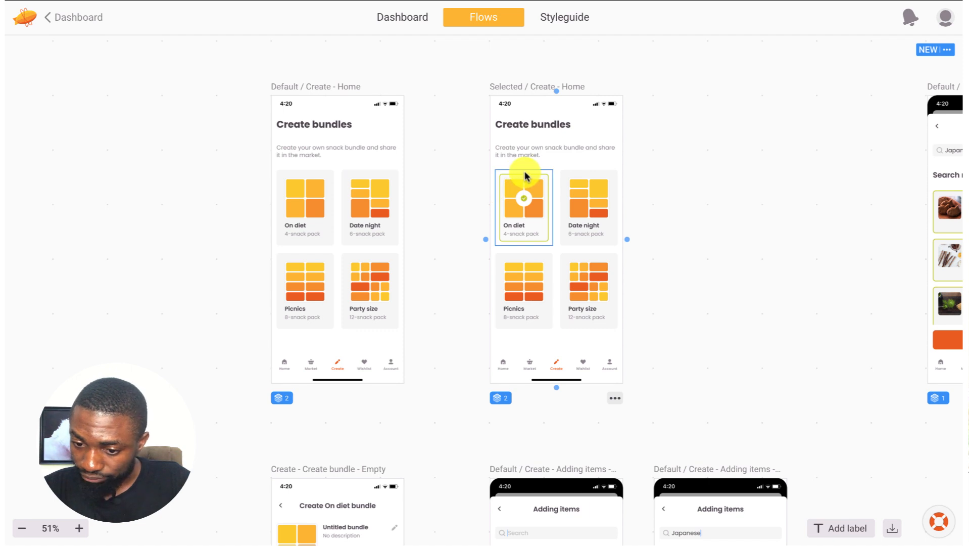
# Draw a connector from the On diet card on the Default Create - Home screen to the Selected Create - Home screen.
pyautogui.doubleClick(513, 224)
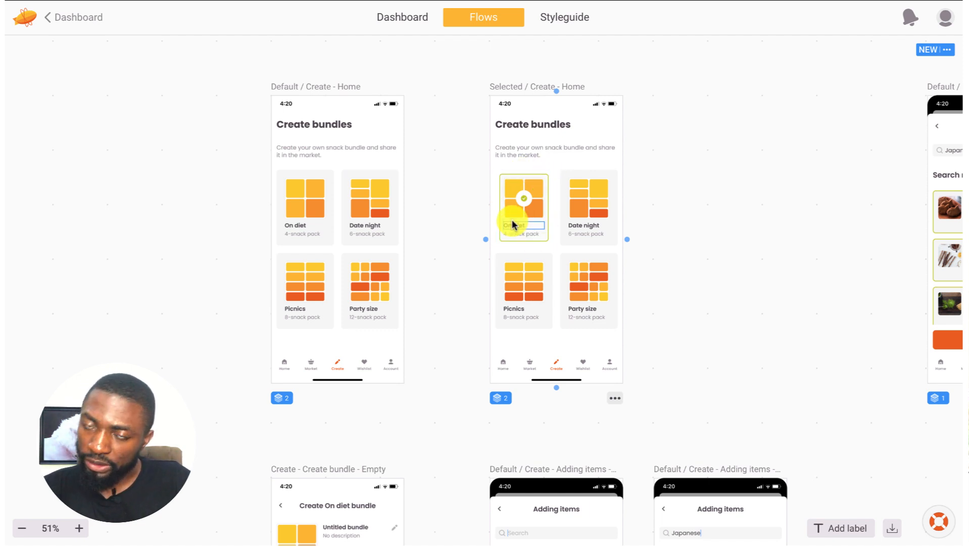
pyautogui.press('Escape')
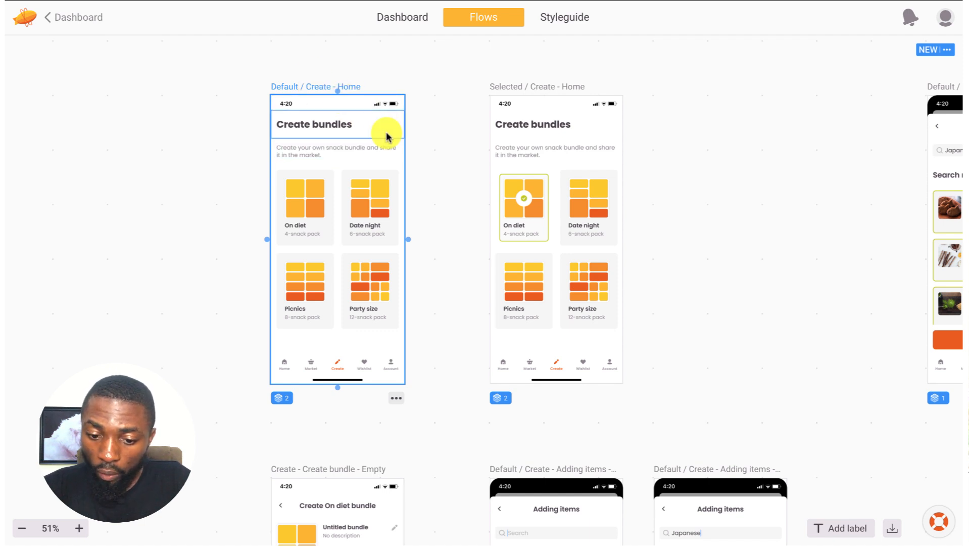
pyautogui.click(331, 205)
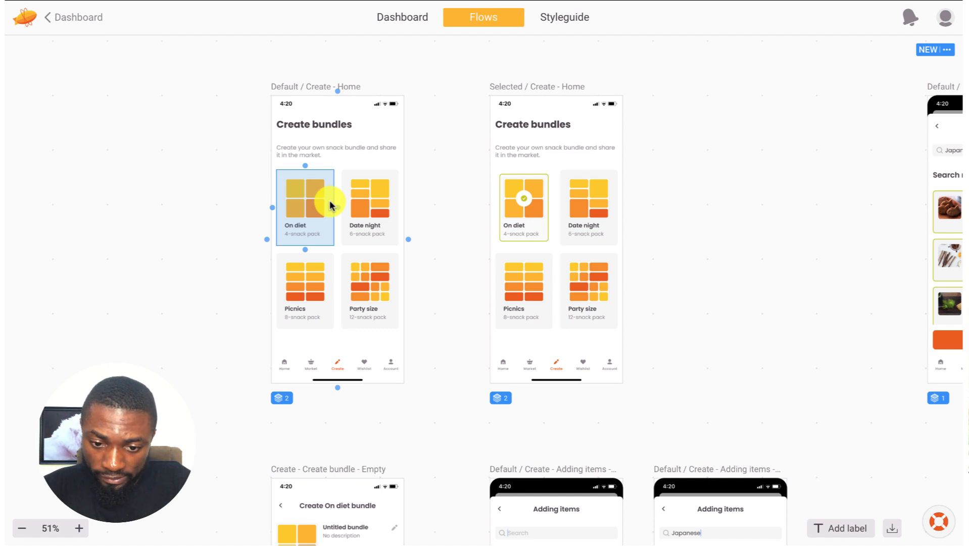
pyautogui.click(318, 88)
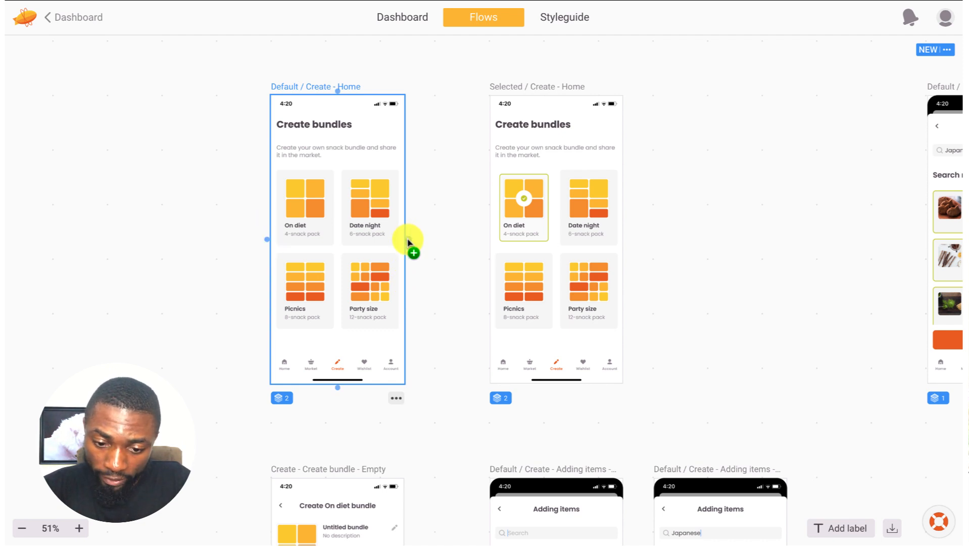
pyautogui.click(332, 186)
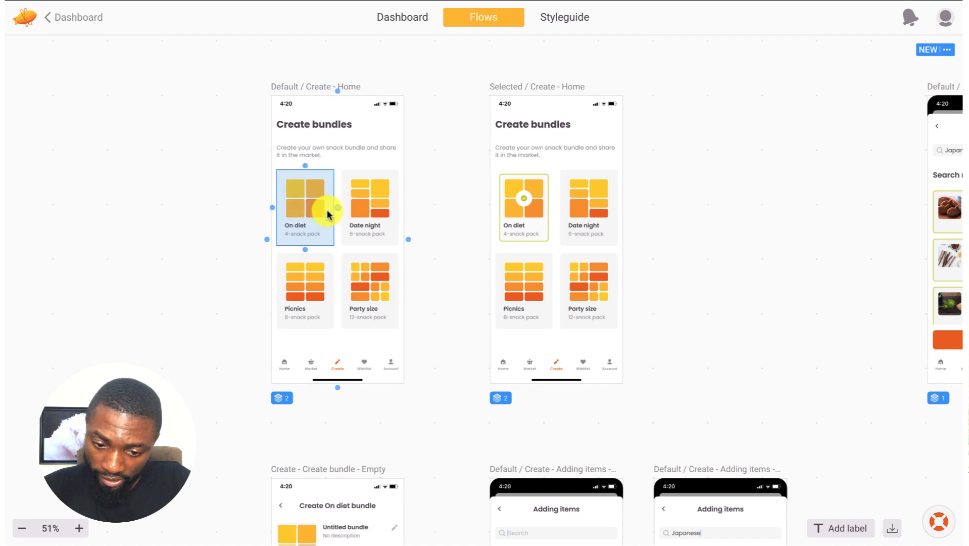
pyautogui.moveTo(303, 211); pyautogui.dragTo(491, 220)
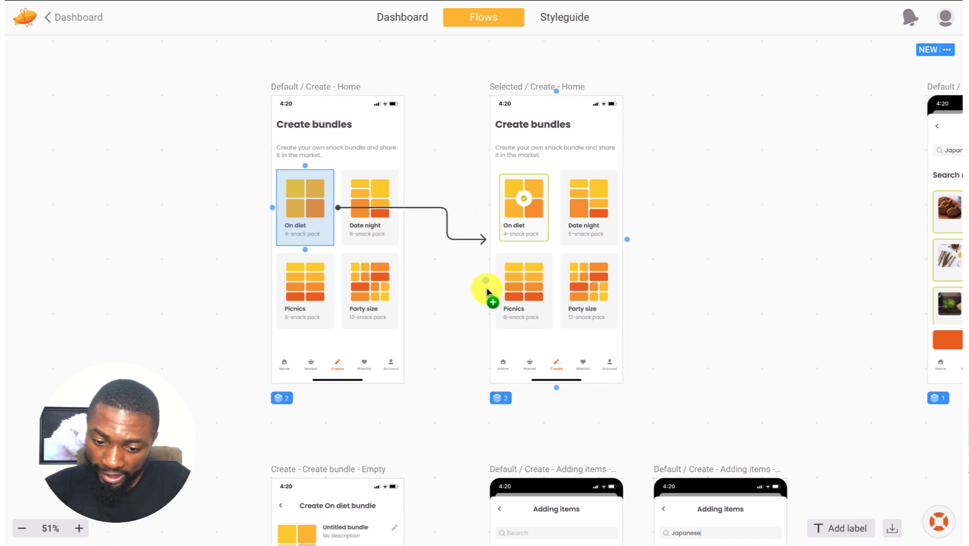
# Move the third Adding items screen into the second row and lower the filled Create On diet bundle screen out of the top row.
pyautogui.scroll(-1, 402, 127)
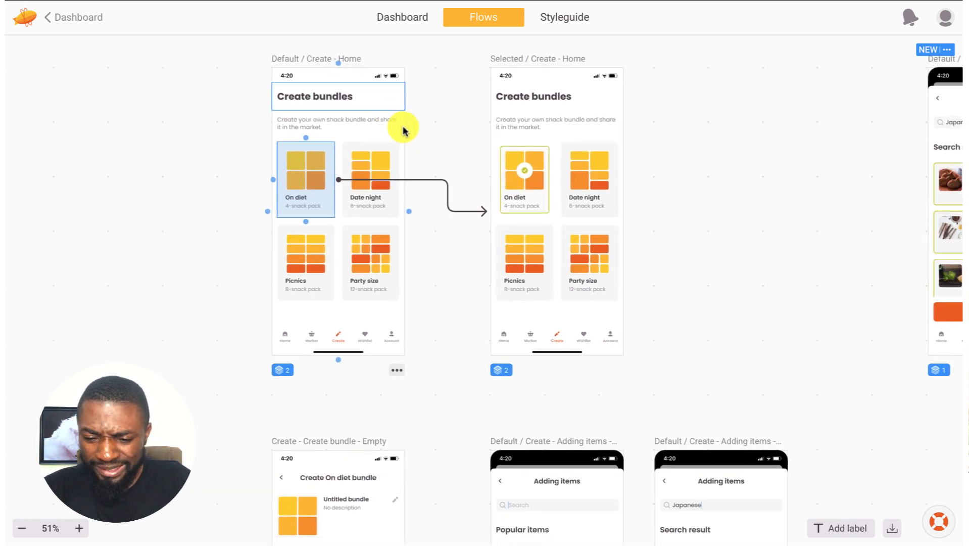
pyautogui.scroll(-1, 404, 133)
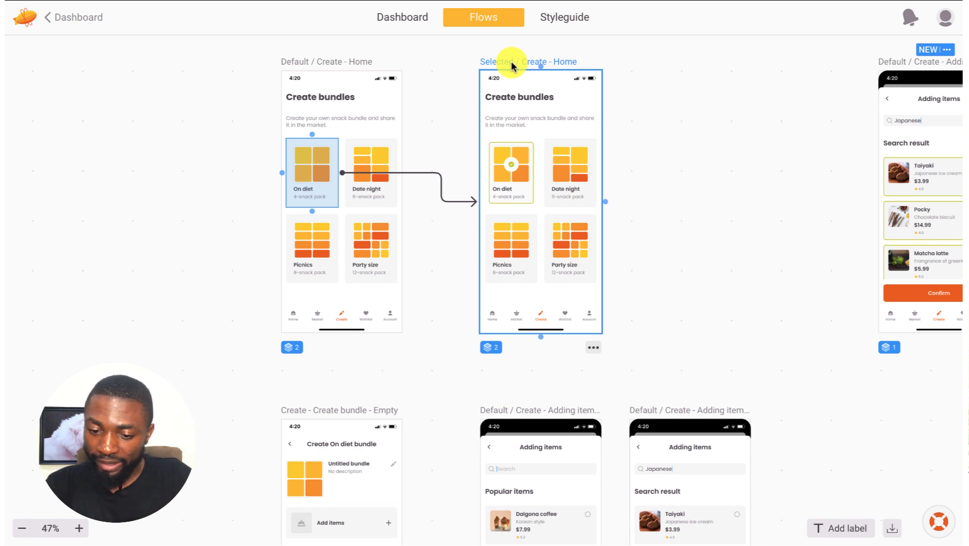
pyautogui.moveTo(507, 62)
pyautogui.mouseDown()
pyautogui.moveTo(538, 71)
pyautogui.moveTo(513, 75)
pyautogui.mouseUp()
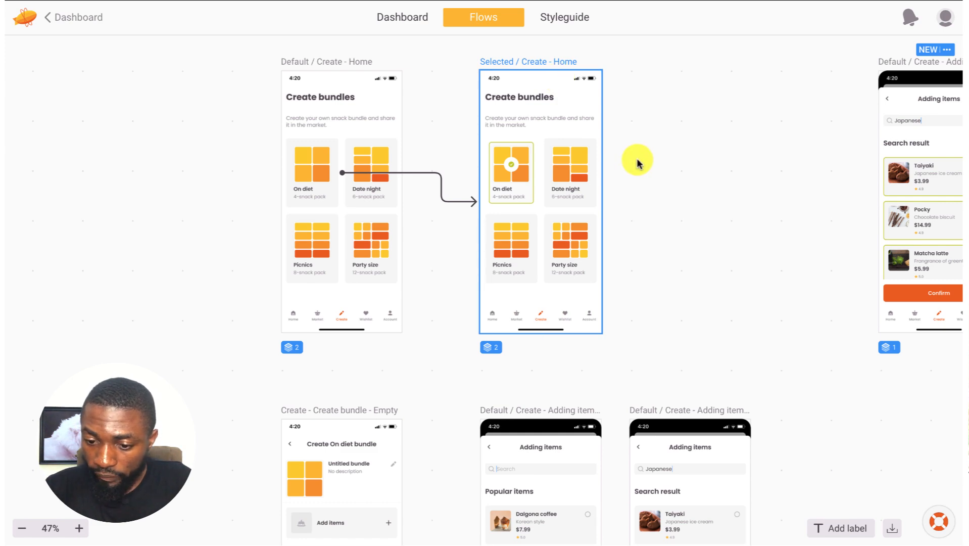
pyautogui.scroll(-2, 638, 163)
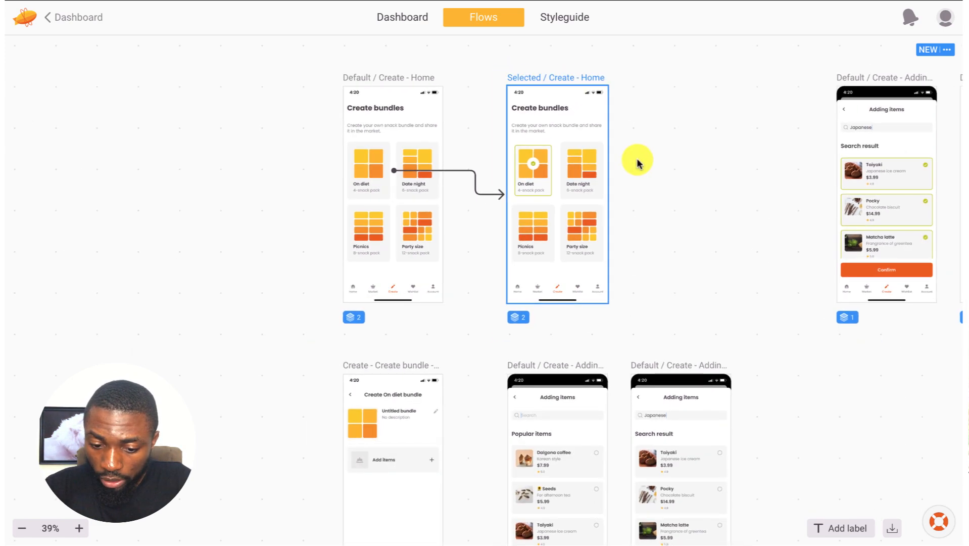
pyautogui.hscroll(3, 638, 163)
pyautogui.hscroll(2, 637, 163)
pyautogui.scroll(-1, 638, 163)
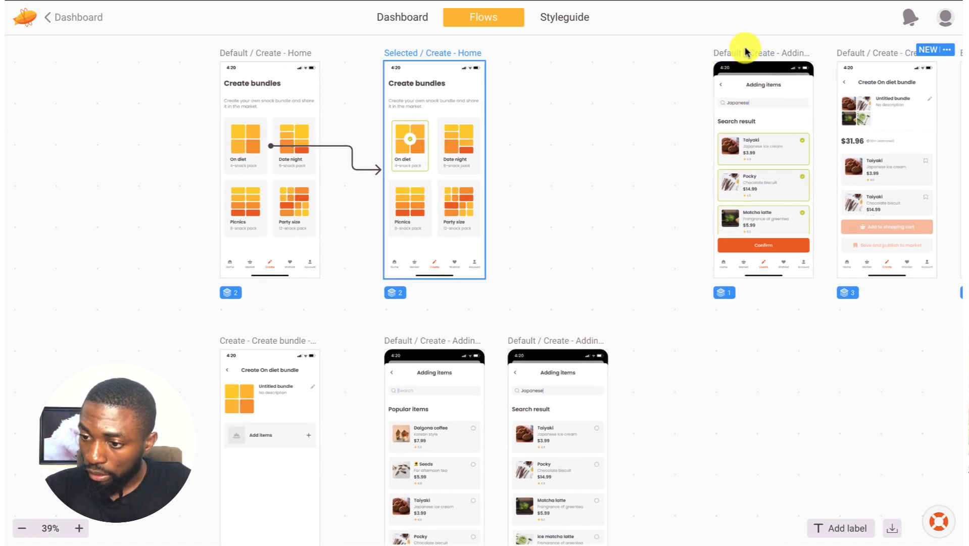
pyautogui.moveTo(753, 41); pyautogui.dragTo(713, 327)
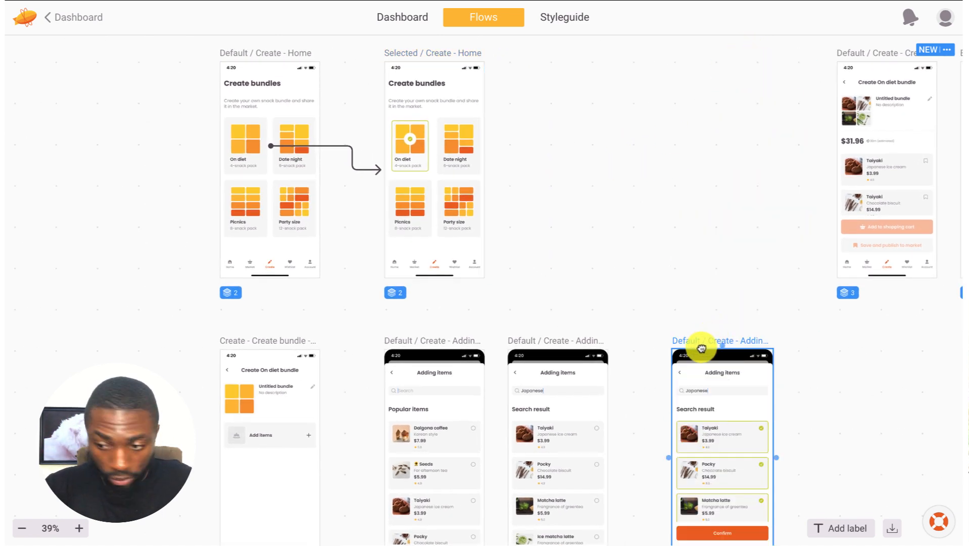
pyautogui.moveTo(863, 65); pyautogui.dragTo(876, 251)
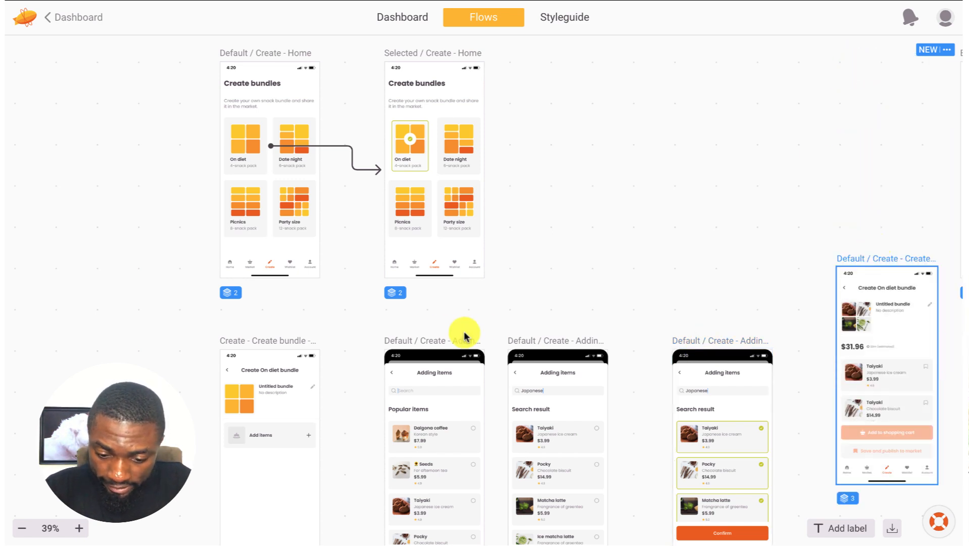
# Place the Create bundle - Empty screen right of the Selected Create - Home screen and set the Adding items - Empty screen aside at the far right.
pyautogui.moveTo(279, 342); pyautogui.dragTo(602, 61)
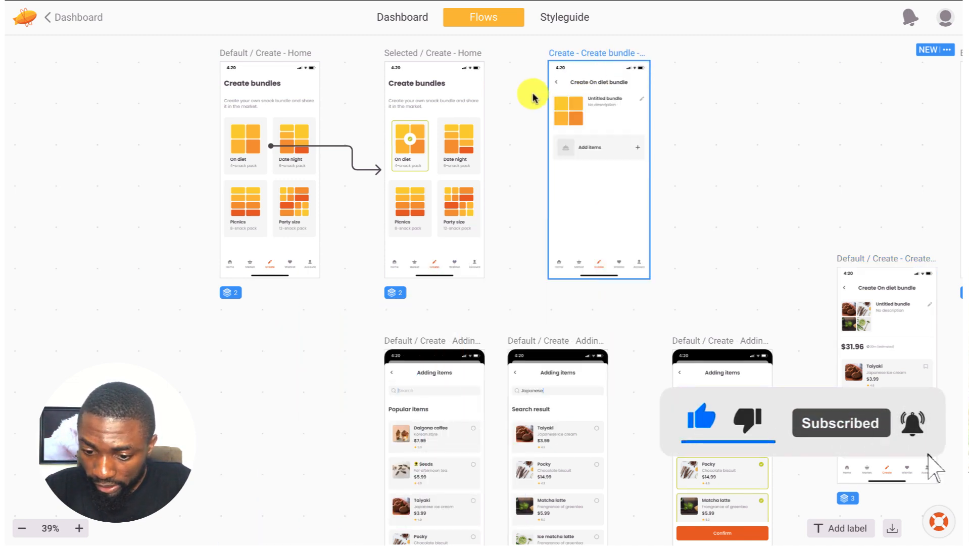
pyautogui.scroll(-4, 551, 271)
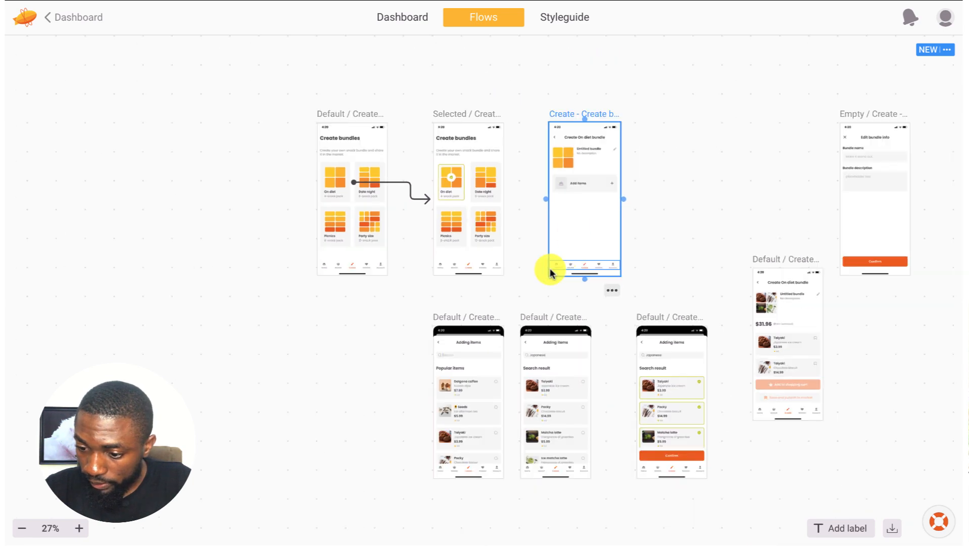
pyautogui.click(468, 318)
pyautogui.moveTo(470, 318); pyautogui.dragTo(886, 342)
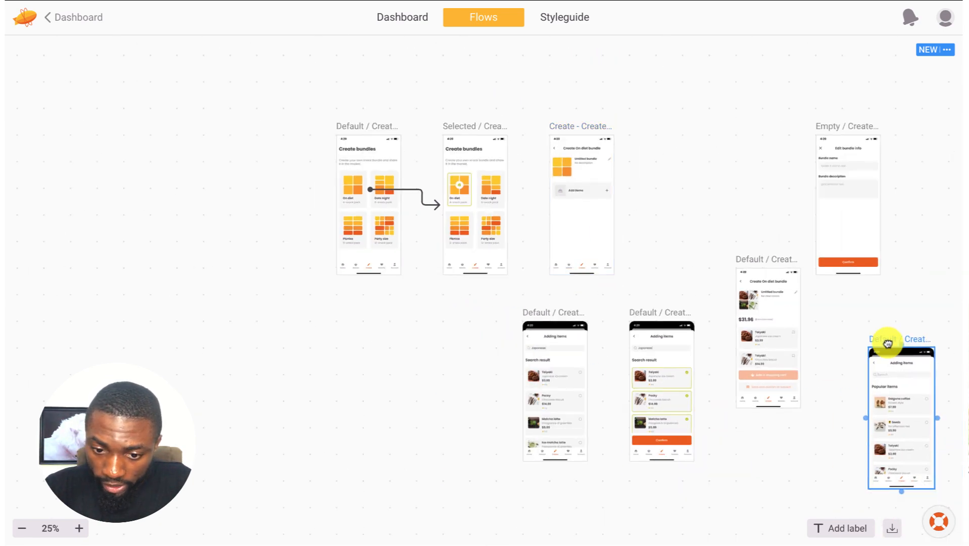
# Add another copy of the Default Create - Home screen to the flow and place it directly below the original.
pyautogui.click(361, 130)
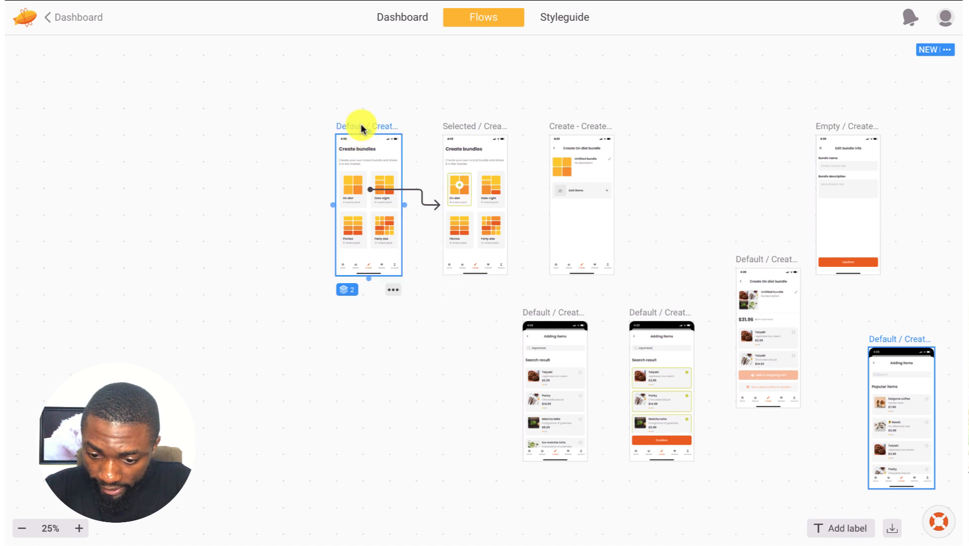
pyautogui.click(393, 290)
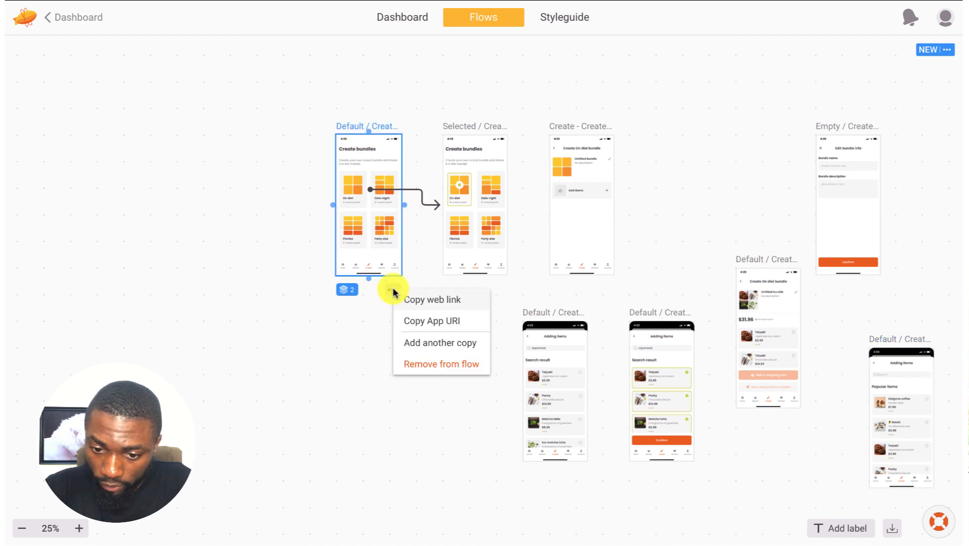
pyautogui.click(447, 349)
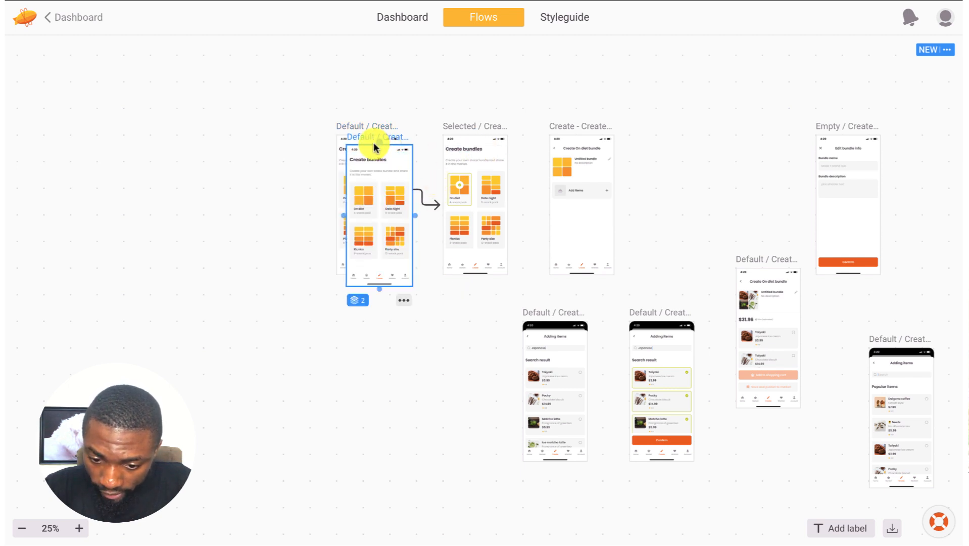
pyautogui.moveTo(365, 139); pyautogui.dragTo(340, 320)
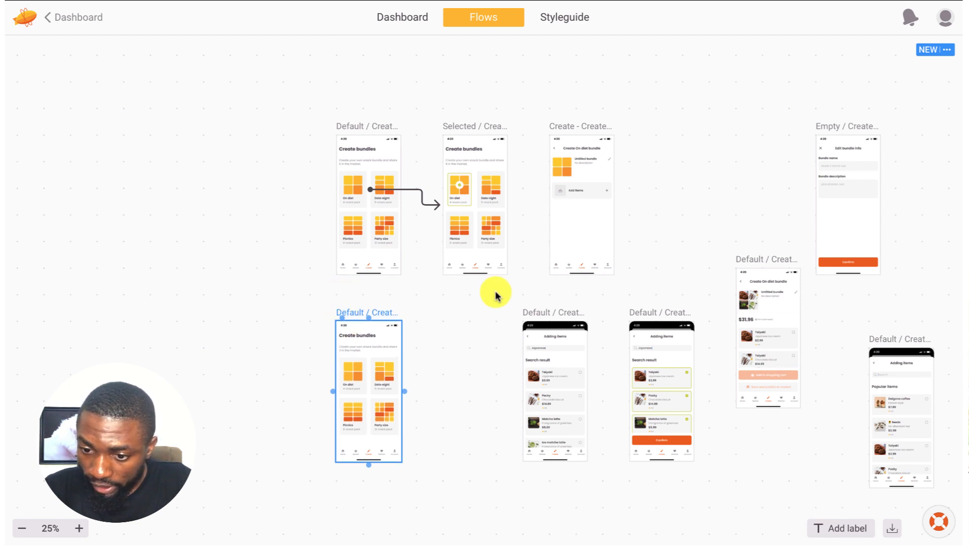
# Move the unselected Adding items search screen up out of the second row and put the Create bundle - Empty screen beside the copied Home screen.
pyautogui.click(540, 314)
pyautogui.moveTo(541, 314); pyautogui.dragTo(714, 101)
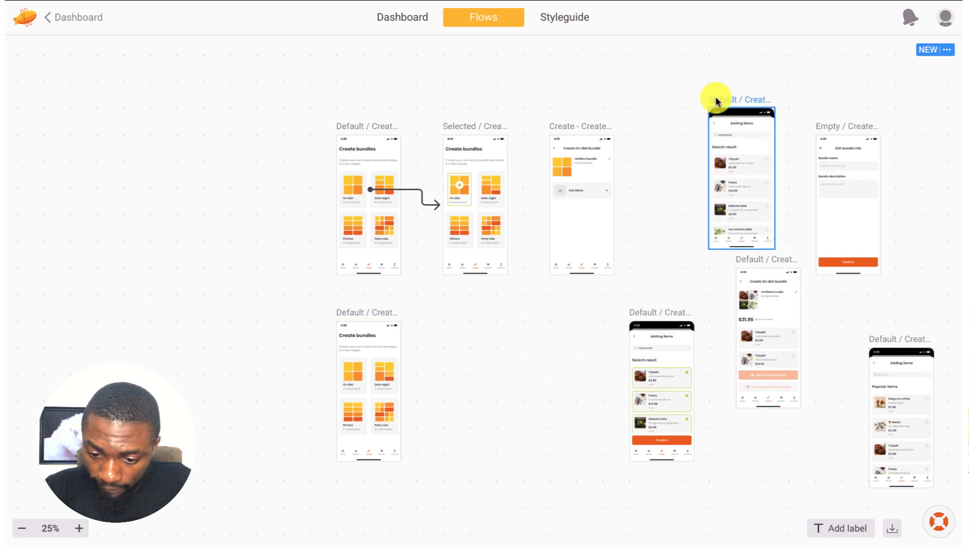
pyautogui.click(597, 127)
pyautogui.moveTo(591, 127); pyautogui.dragTo(479, 313)
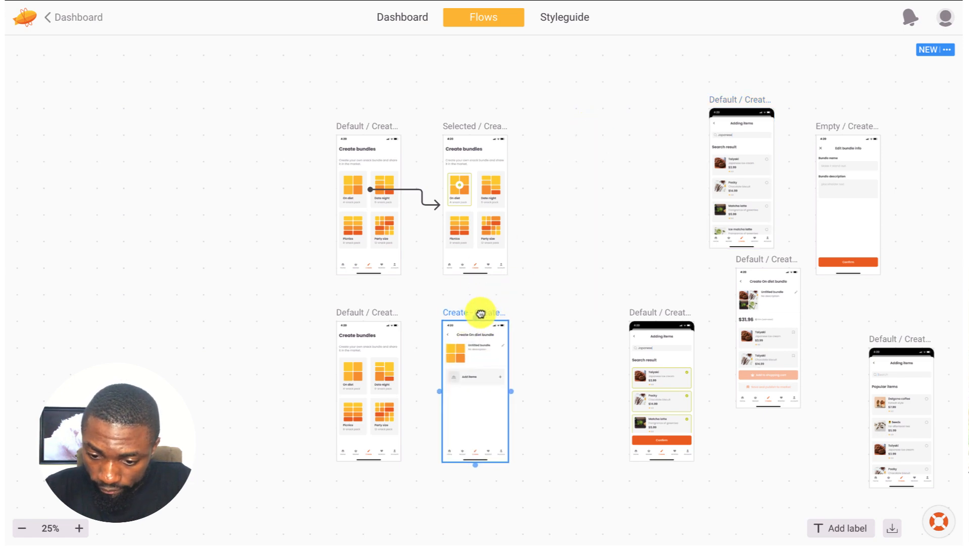
# Draw a connector from the Date night card on the copied Create - Home screen to the Create bundle - Empty screen.
pyautogui.scroll(5, 480, 316)
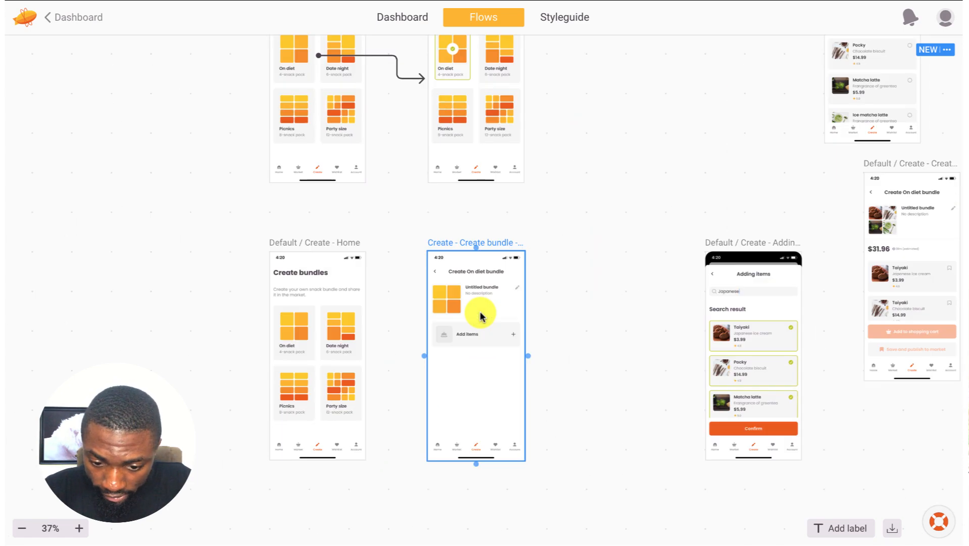
pyautogui.scroll(-1, 480, 316)
pyautogui.click(357, 310)
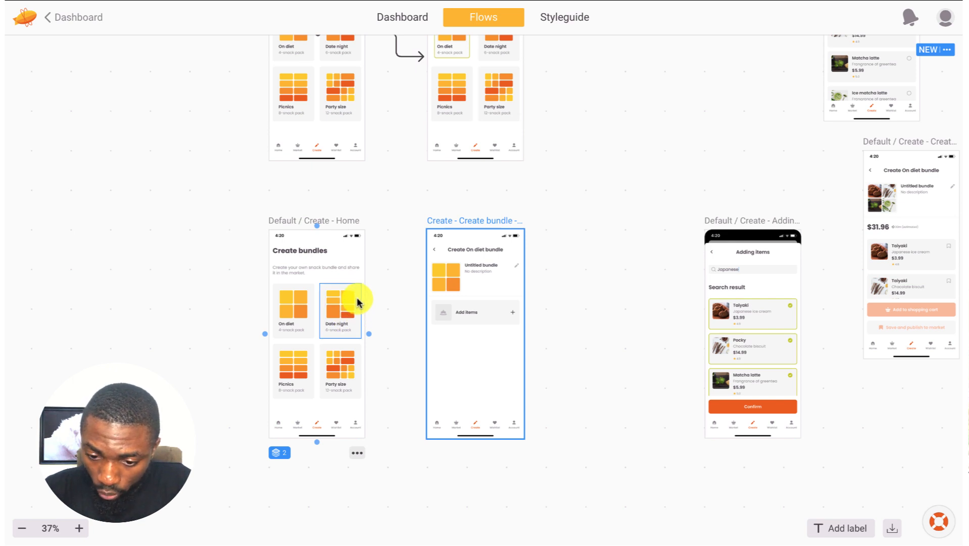
pyautogui.click(471, 256)
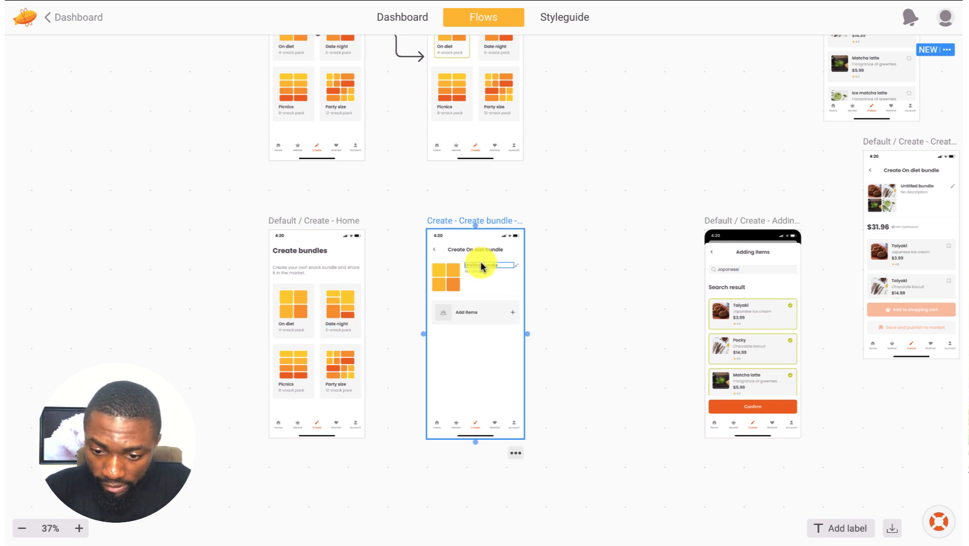
pyautogui.scroll(5, 476, 261)
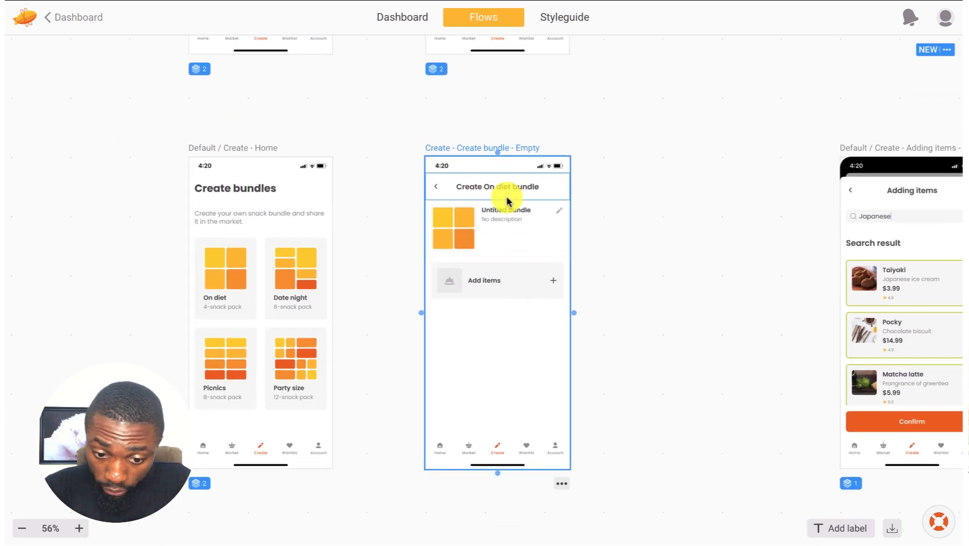
pyautogui.click(268, 282)
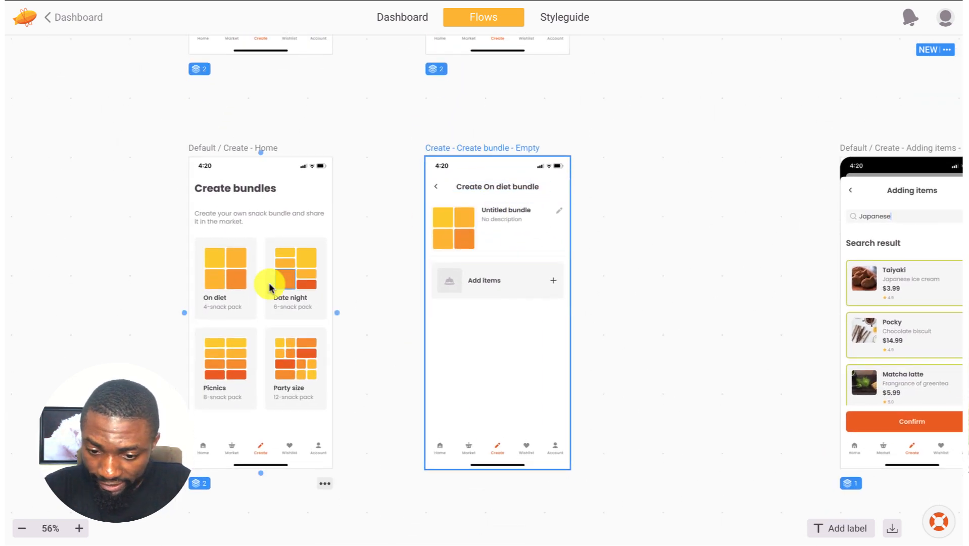
pyautogui.click(306, 240)
pyautogui.moveTo(333, 279); pyautogui.dragTo(427, 280)
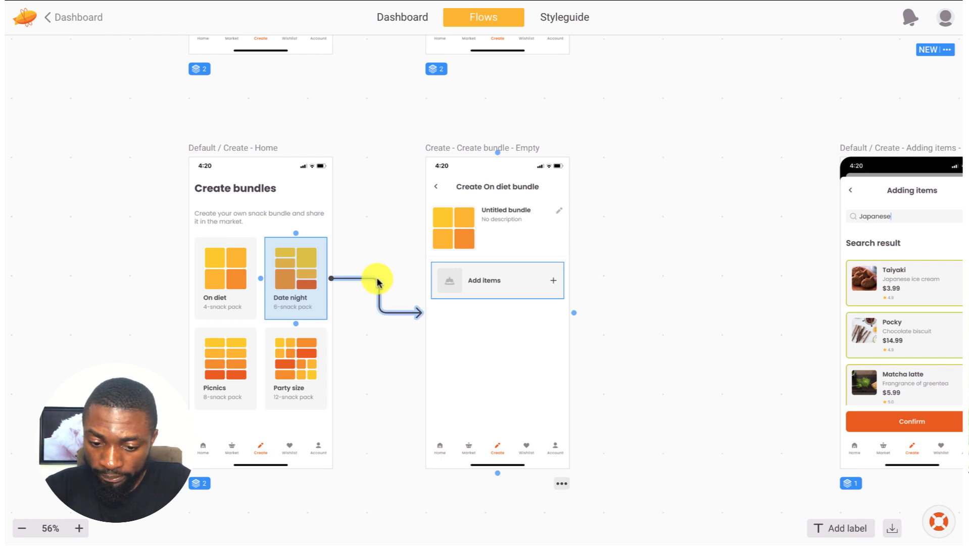
pyautogui.click(303, 297)
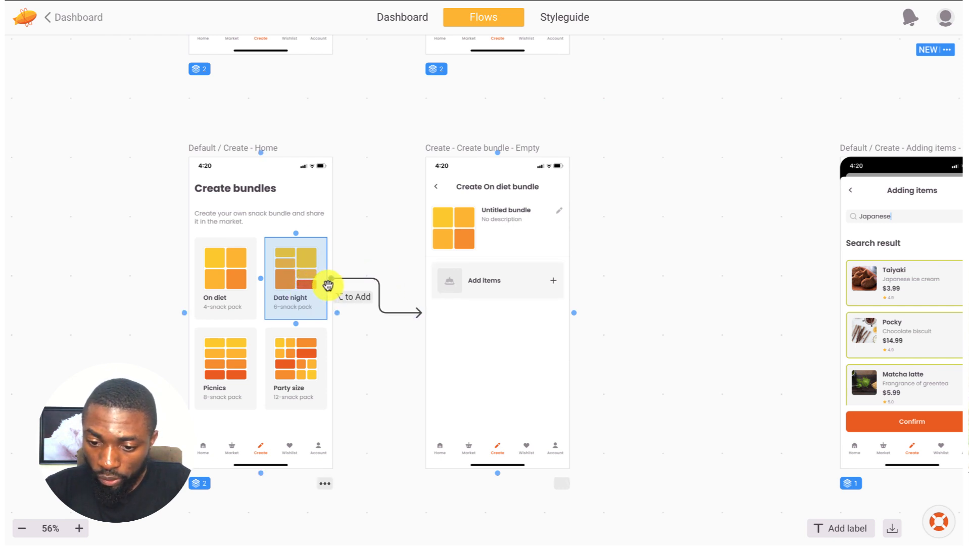
pyautogui.press('Escape')
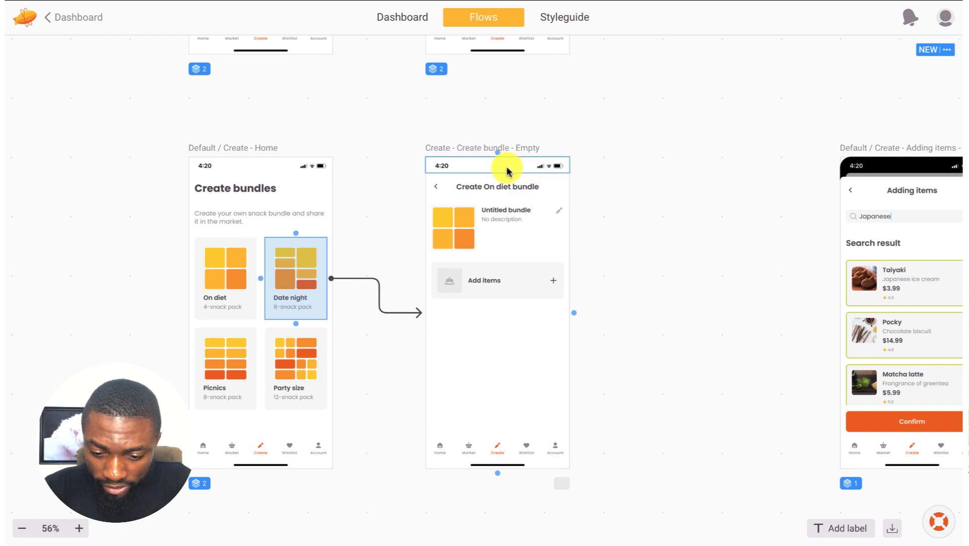
# Label the connector from the Date night card "Clicked" and shift the label slightly down to the connector's bend.
pyautogui.click(372, 277)
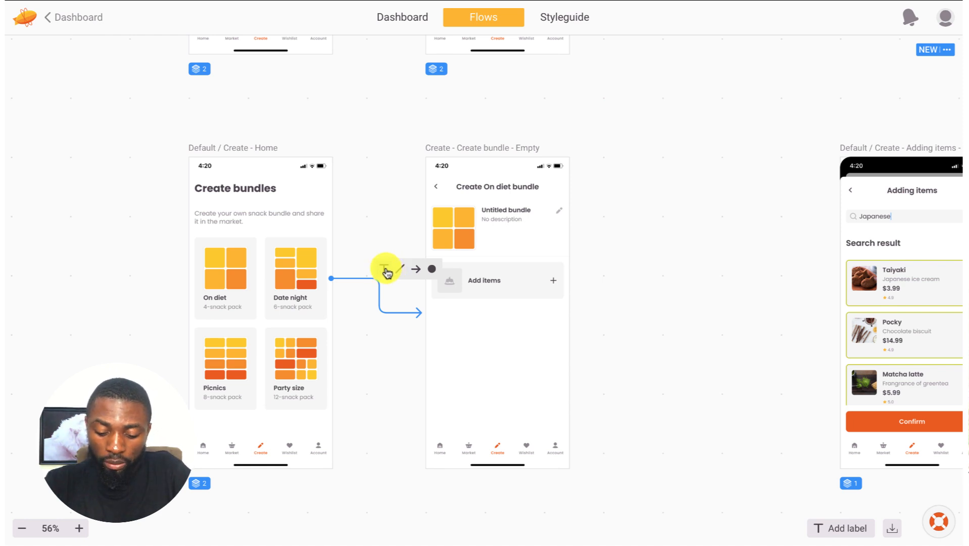
pyautogui.click(386, 273)
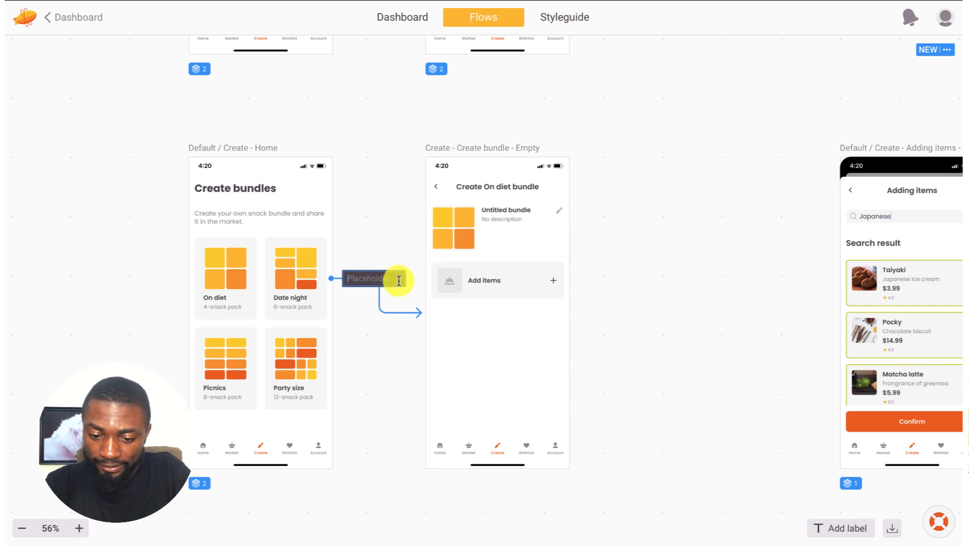
pyautogui.write('Clicked')
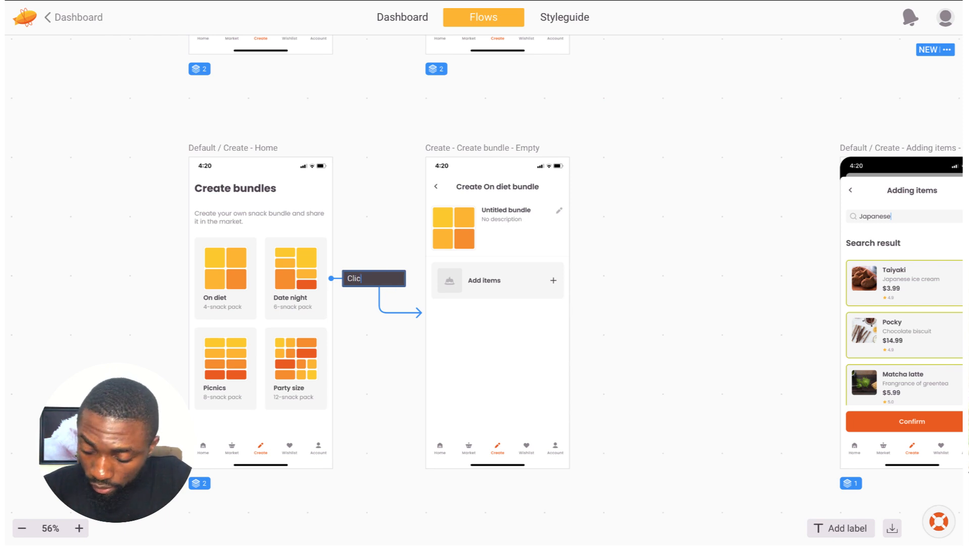
pyautogui.click(385, 216)
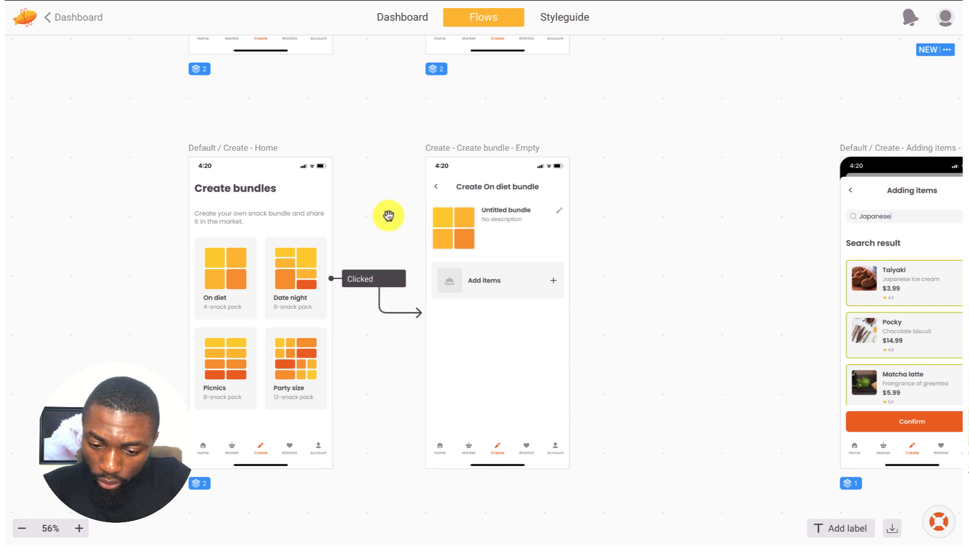
pyautogui.moveTo(372, 277); pyautogui.dragTo(382, 294)
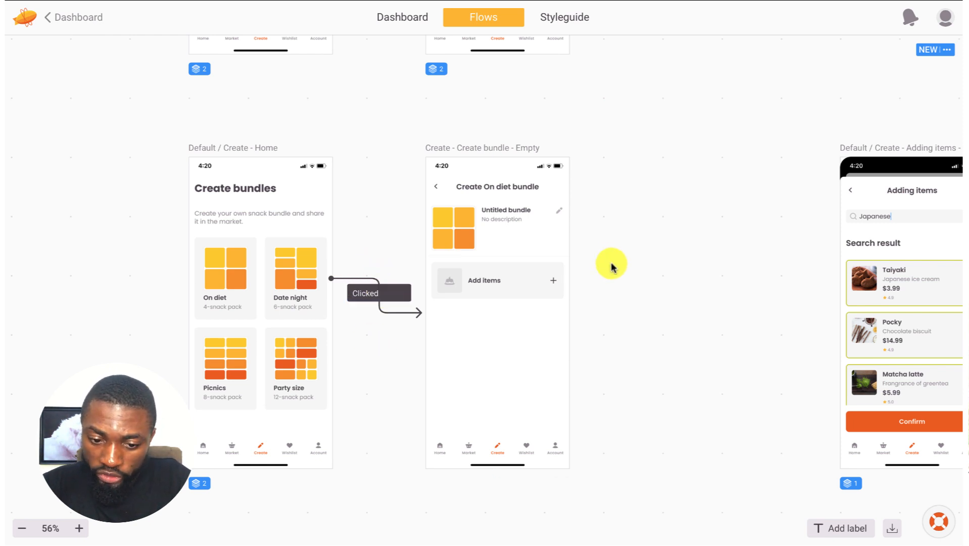
pyautogui.scroll(-2, 612, 266)
pyautogui.hscroll(-1, 612, 267)
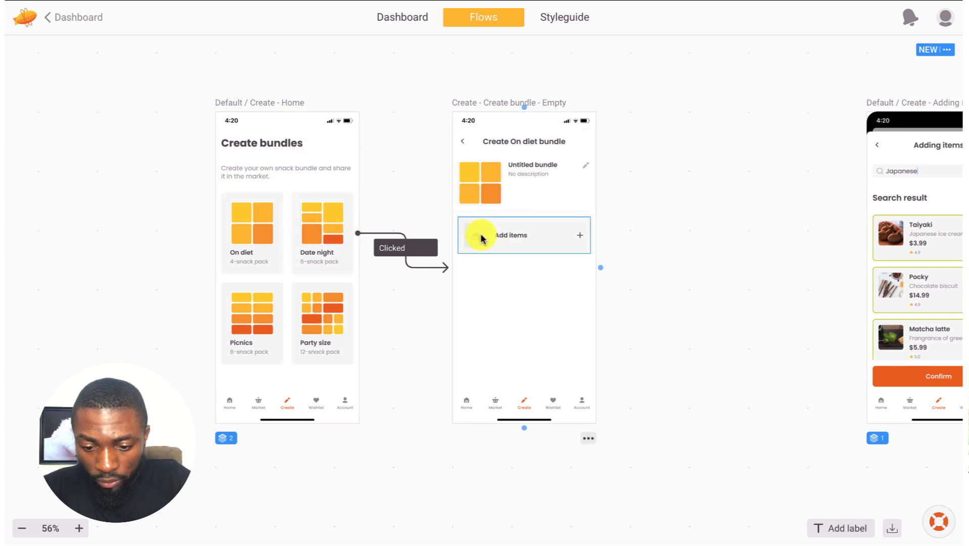
pyautogui.click(424, 250)
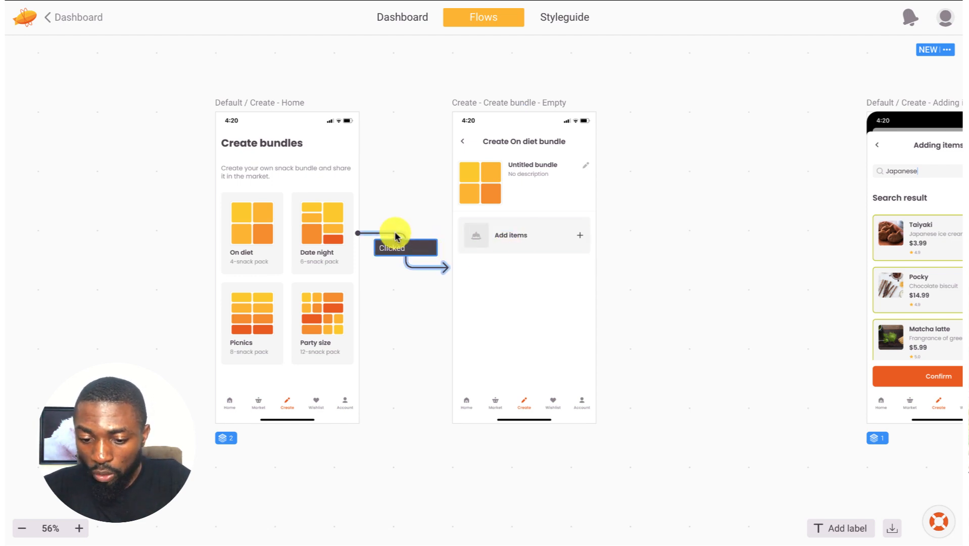
pyautogui.click(613, 162)
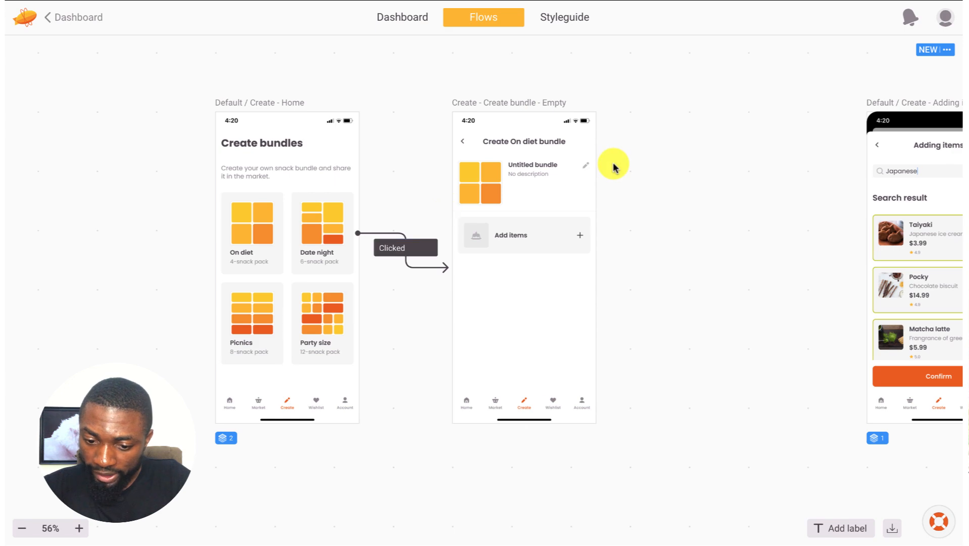
# Label the connector between the Default and Selected Create - Home screens "Hovered on" and shift the label into the gap between them.
pyautogui.scroll(2, 613, 162)
pyautogui.hscroll(2, 613, 163)
pyautogui.scroll(-3, 612, 162)
pyautogui.scroll(3, 613, 163)
pyautogui.scroll(3, 613, 162)
pyautogui.hscroll(1, 613, 163)
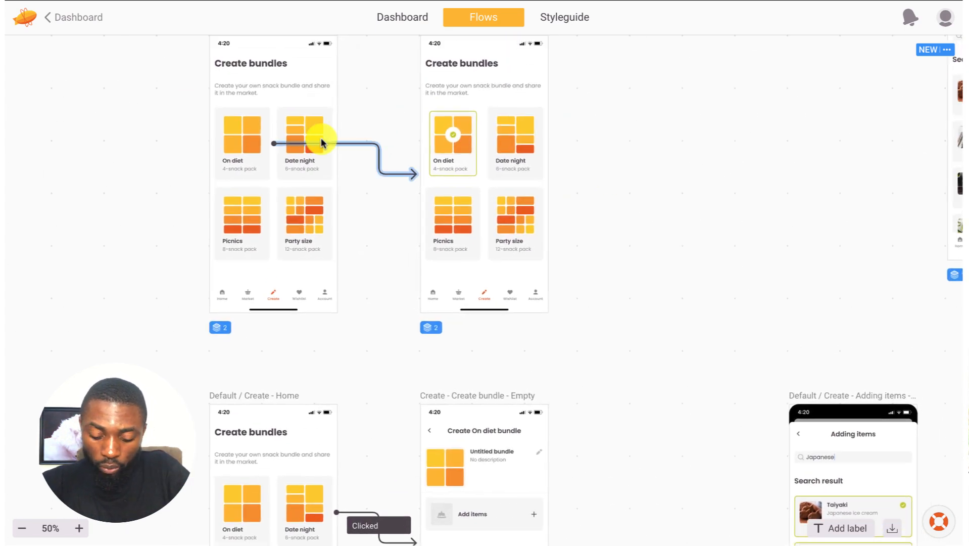
pyautogui.click(355, 145)
pyautogui.click(366, 131)
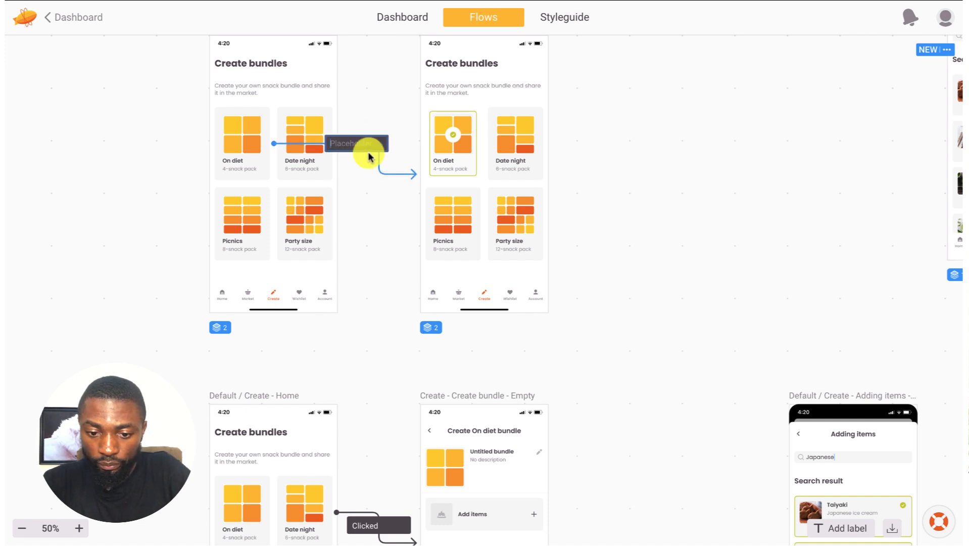
pyautogui.write('Hove')
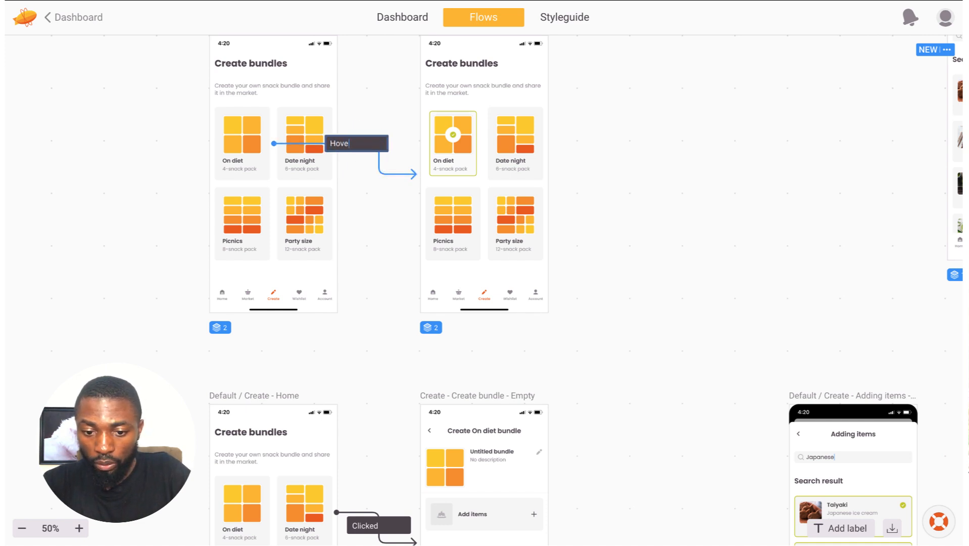
pyautogui.write('red')
pyautogui.click(396, 129)
pyautogui.click(436, 83)
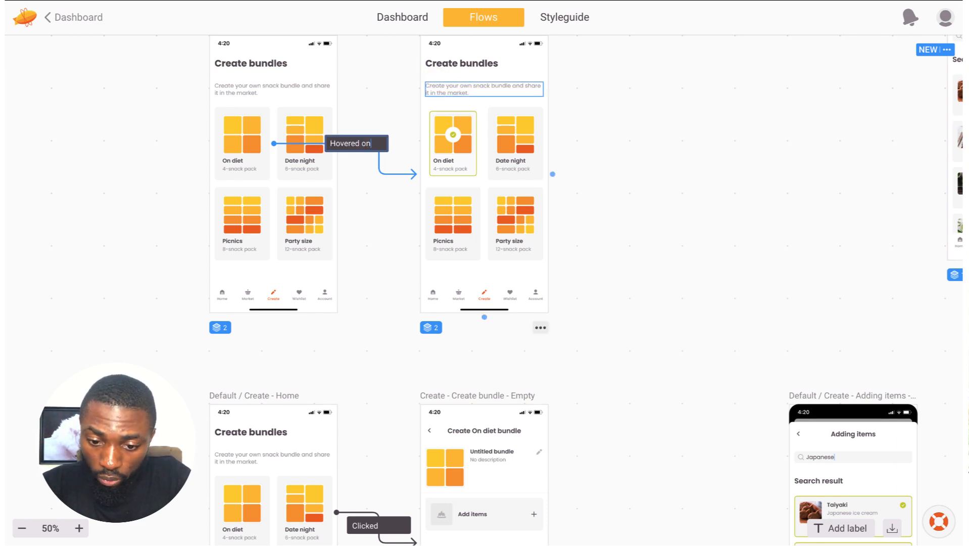
pyautogui.click(381, 97)
pyautogui.click(370, 145)
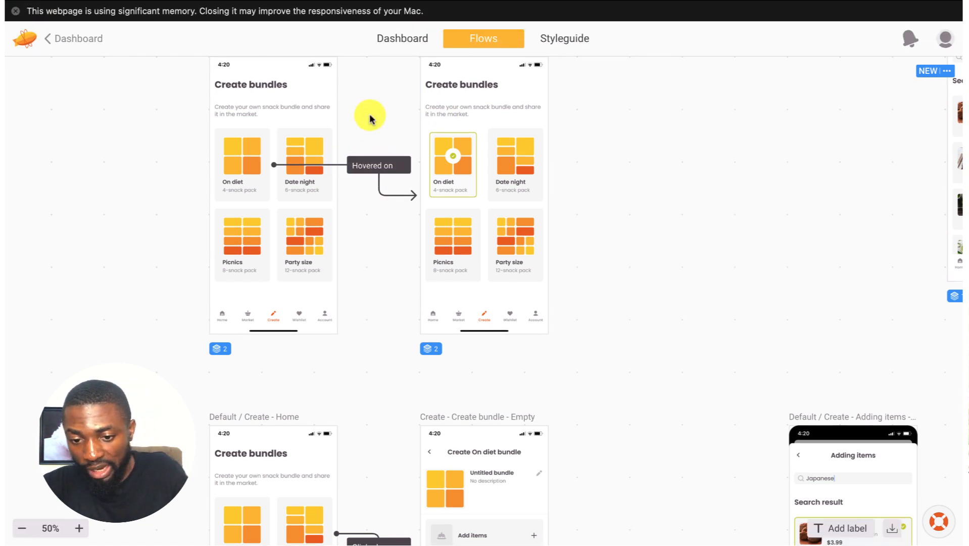
# Draw a return connector from the back arrow on the Create bundle - Empty screen to the top of the copied Create - Home screen.
pyautogui.scroll(-1, 633, 218)
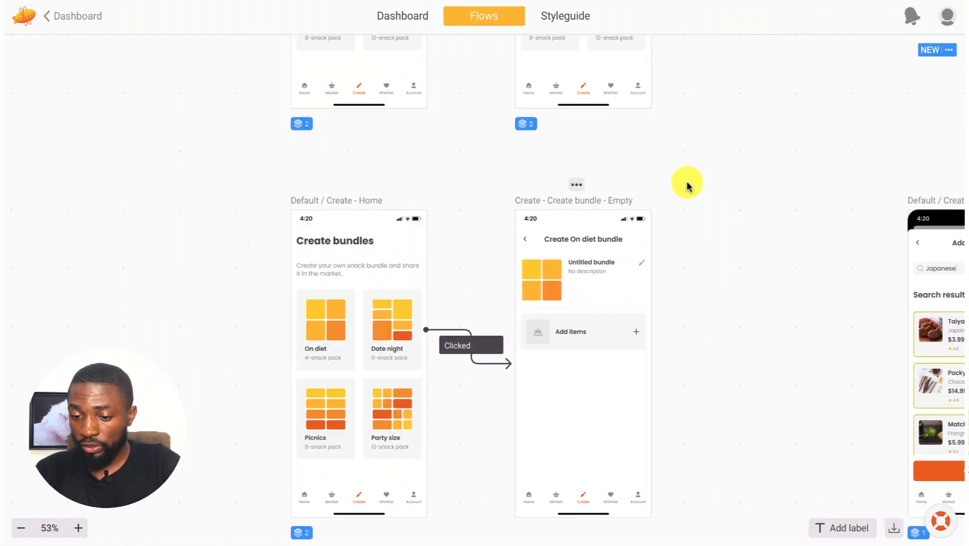
pyautogui.scroll(-2, 687, 186)
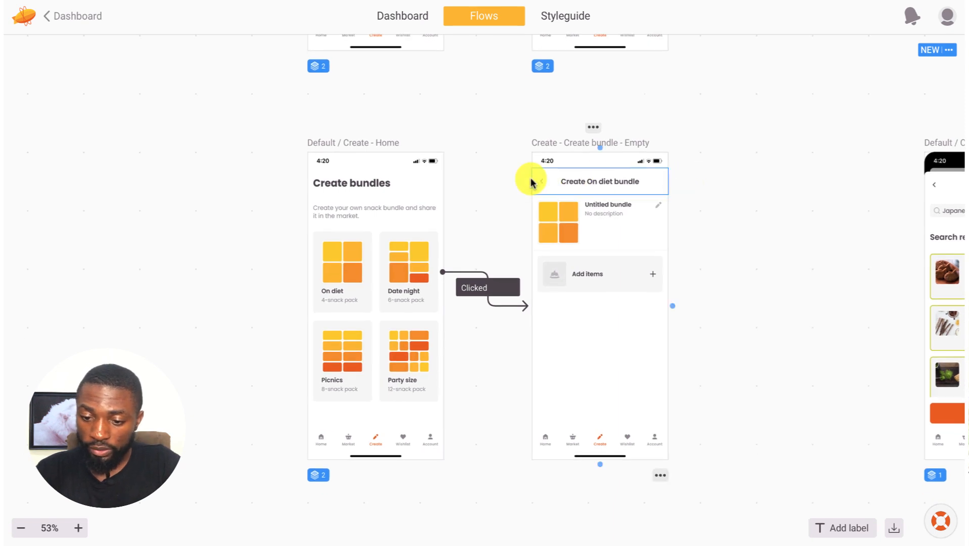
pyautogui.moveTo(540, 185); pyautogui.dragTo(376, 145)
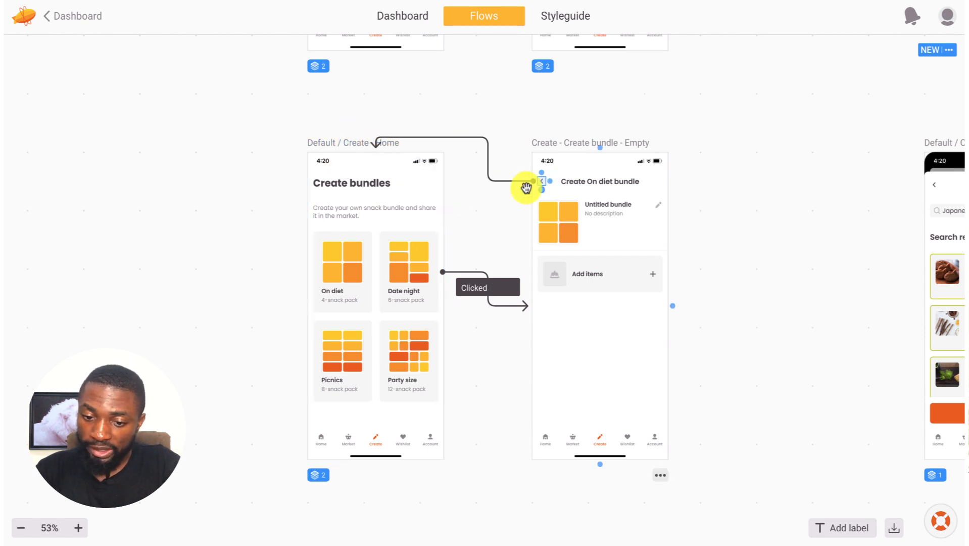
# Colour the return connector from the back arrow orange-red and the "Clicked" connector green.
pyautogui.click(486, 145)
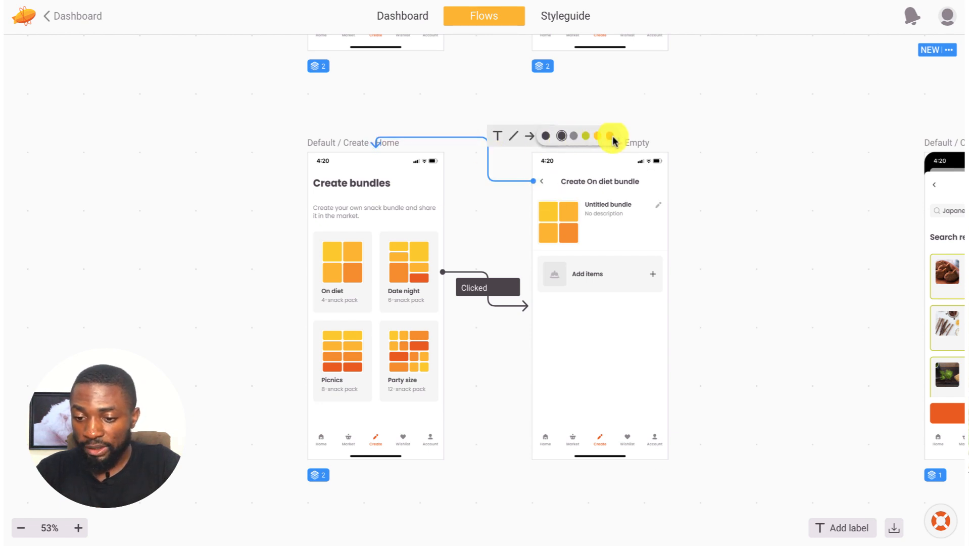
pyautogui.click(610, 137)
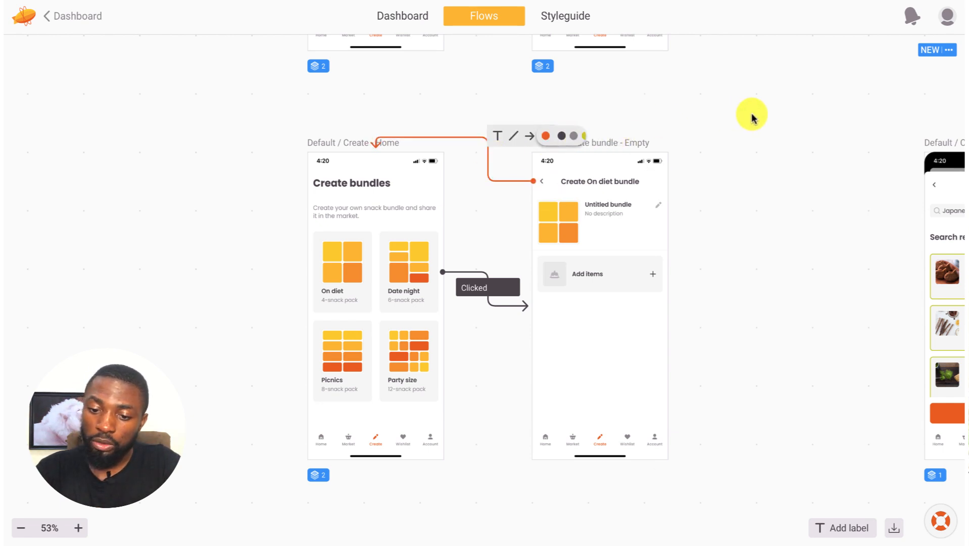
pyautogui.click(703, 102)
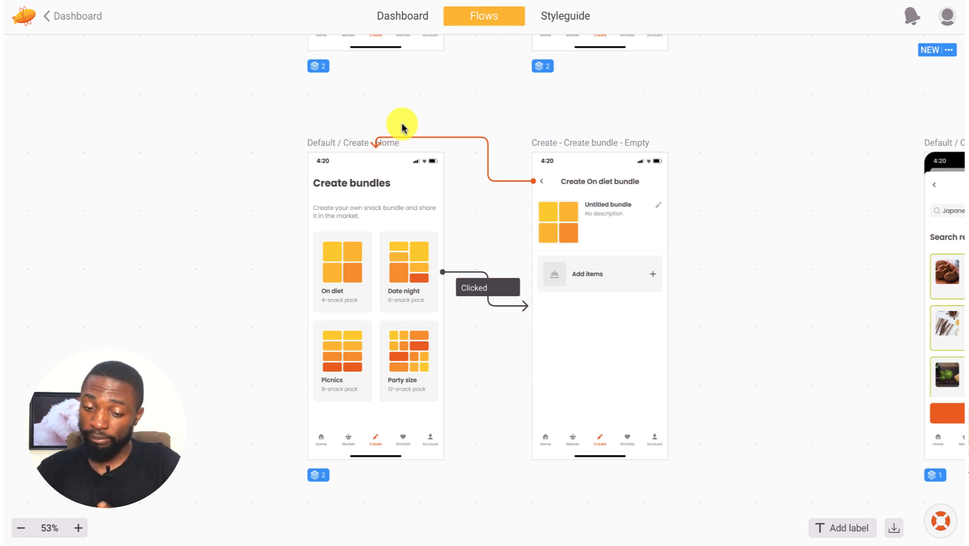
pyautogui.click(465, 272)
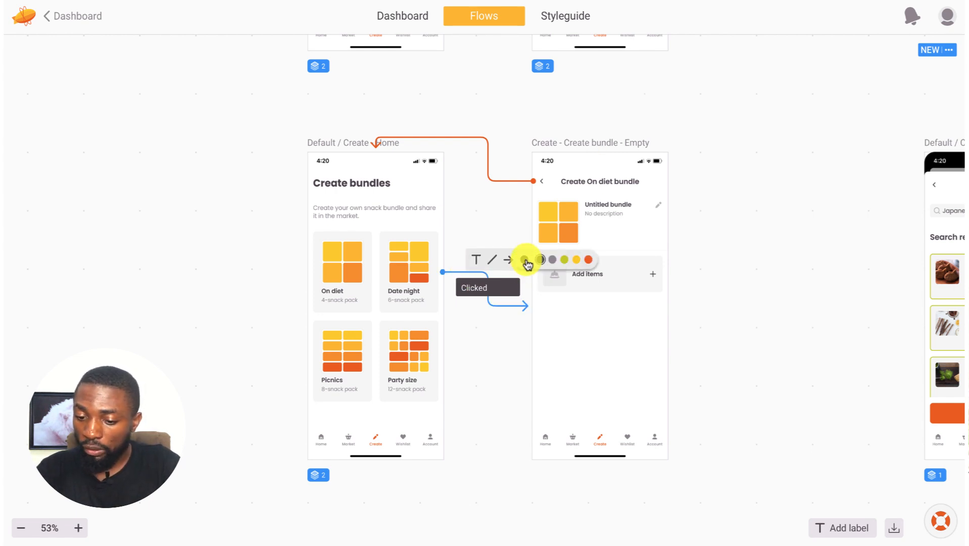
pyautogui.click(564, 260)
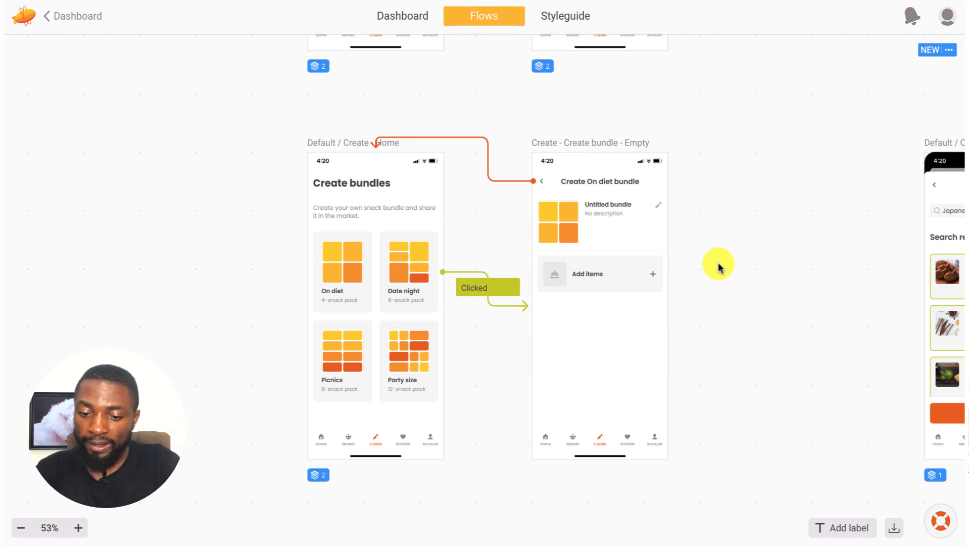
# Add a standalone label reading "Smooth animate" above the orange-red return connector.
pyautogui.click(500, 183)
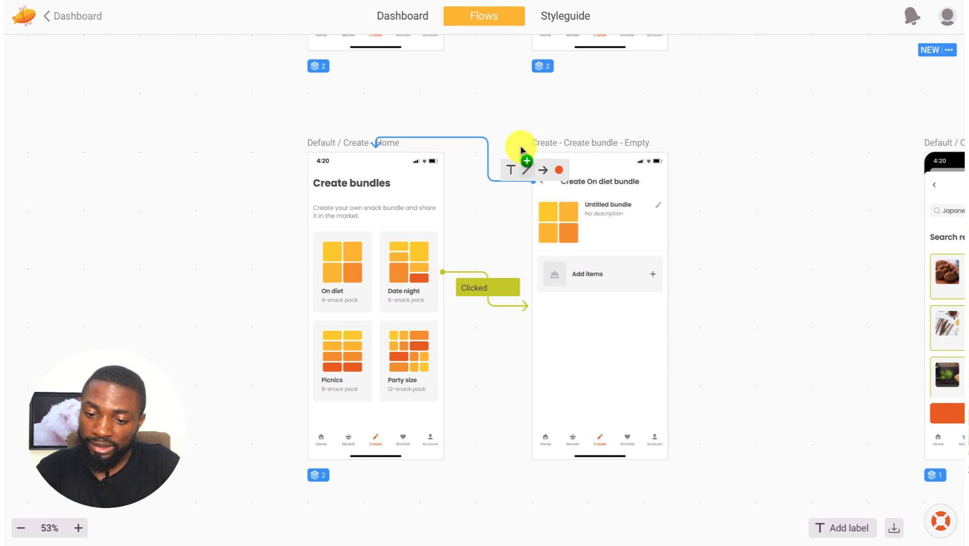
pyautogui.click(496, 116)
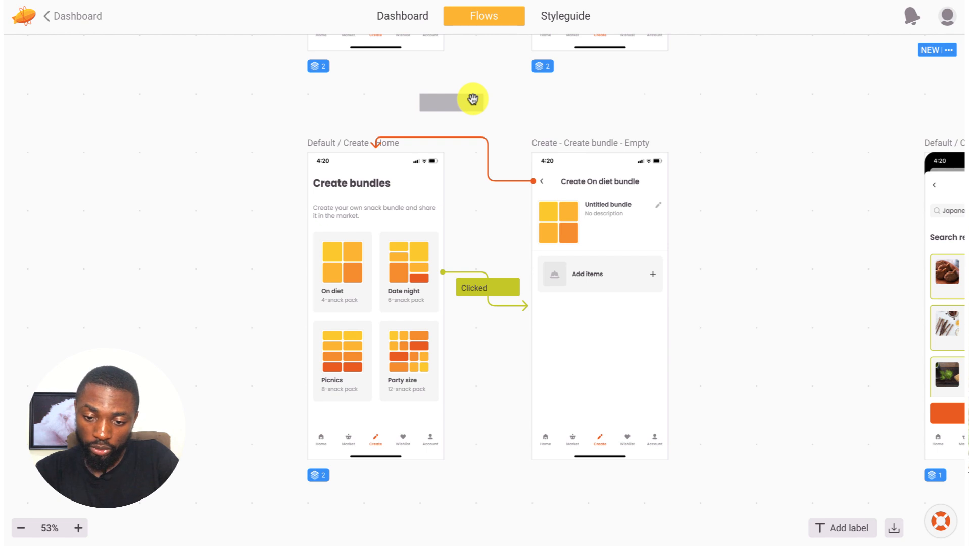
pyautogui.click(456, 107)
pyautogui.write('S')
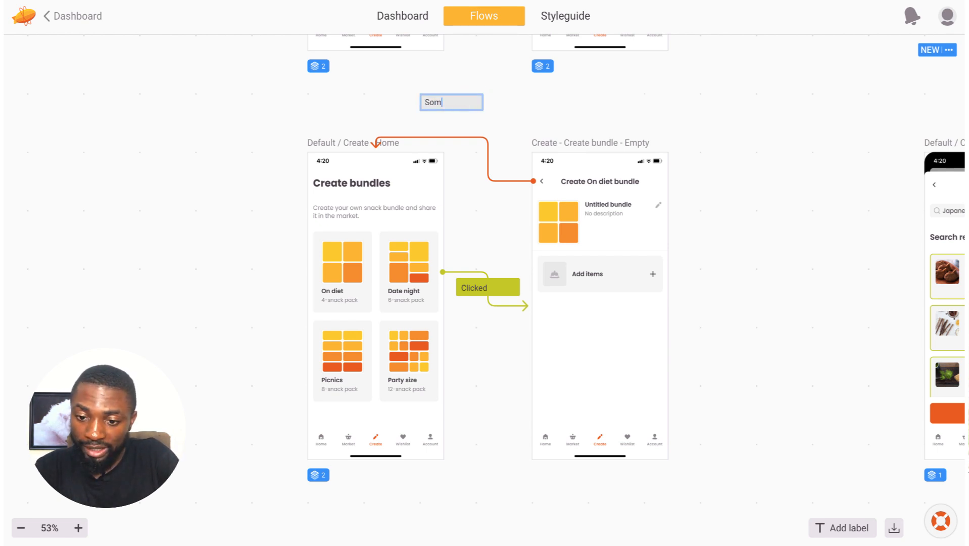
pyautogui.write('mooth animate')
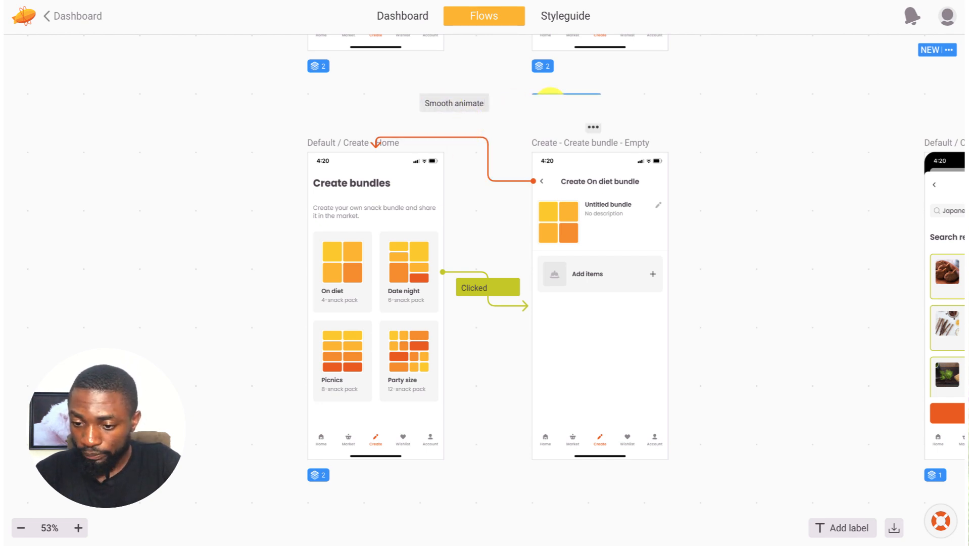
# Delete the green connector from the Date night card to the Create bundle - Empty screen, along with its "Clicked" label.
pyautogui.scroll(-1, 736, 199)
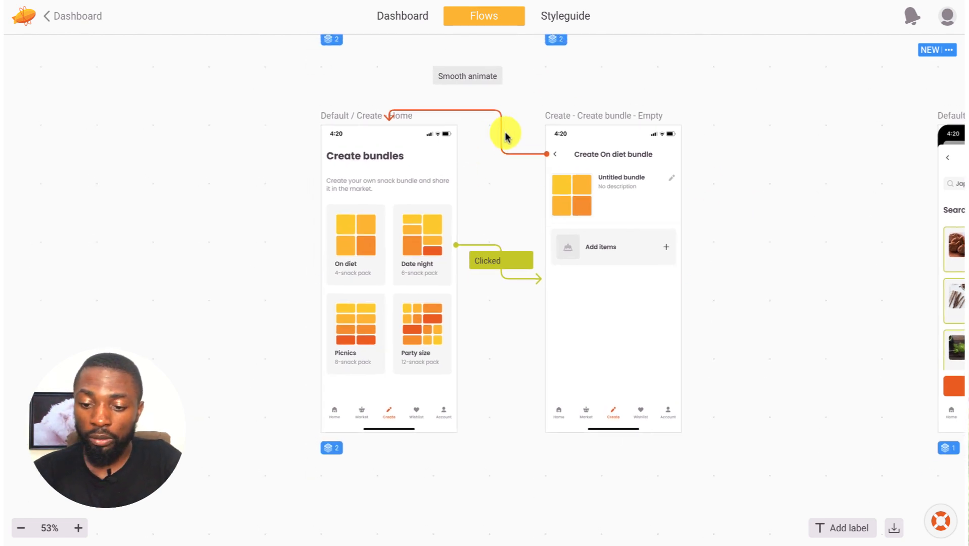
pyautogui.scroll(3, 506, 135)
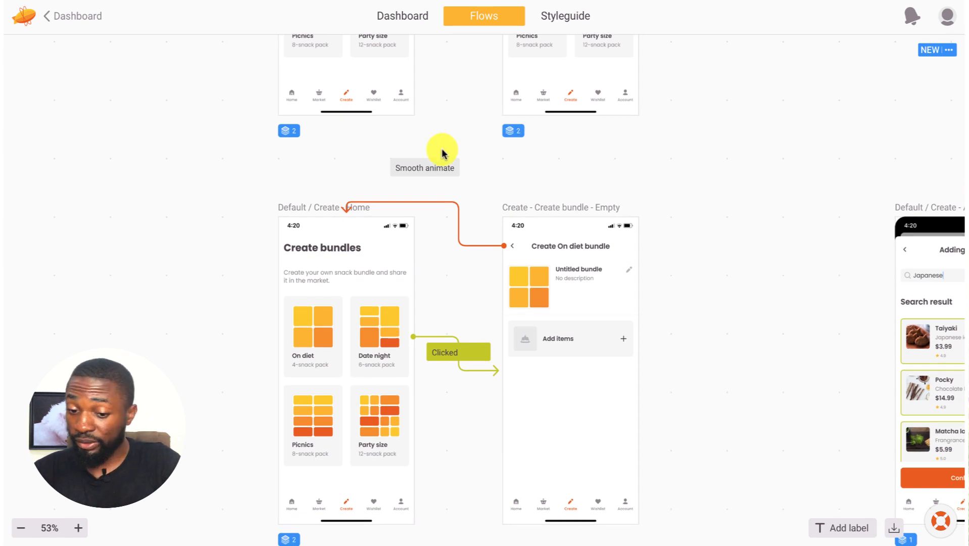
pyautogui.scroll(-1, 443, 153)
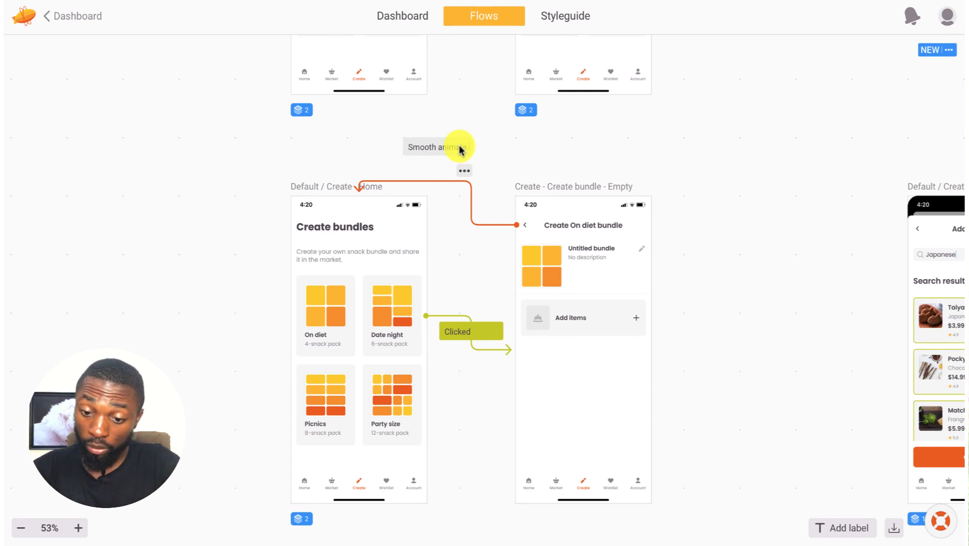
pyautogui.click(480, 332)
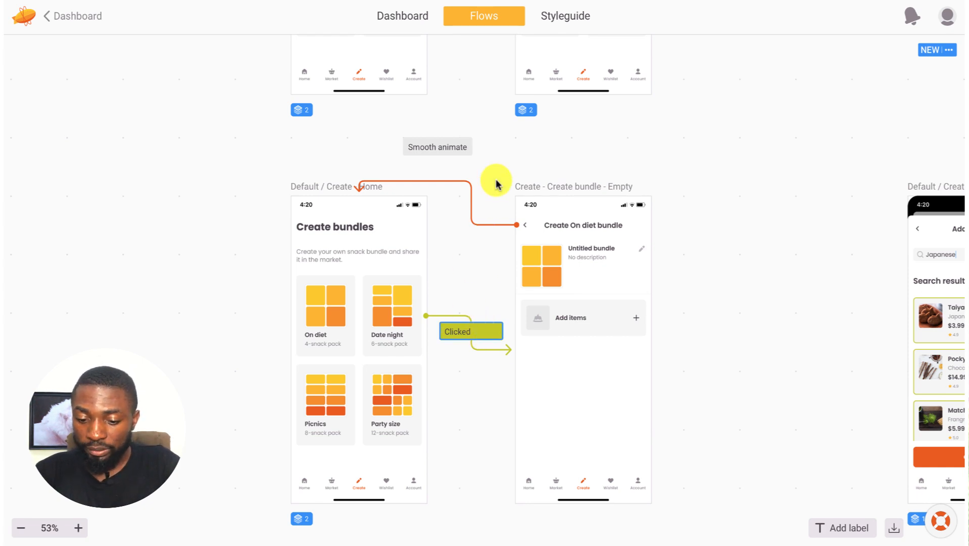
pyautogui.scroll(-2, 497, 183)
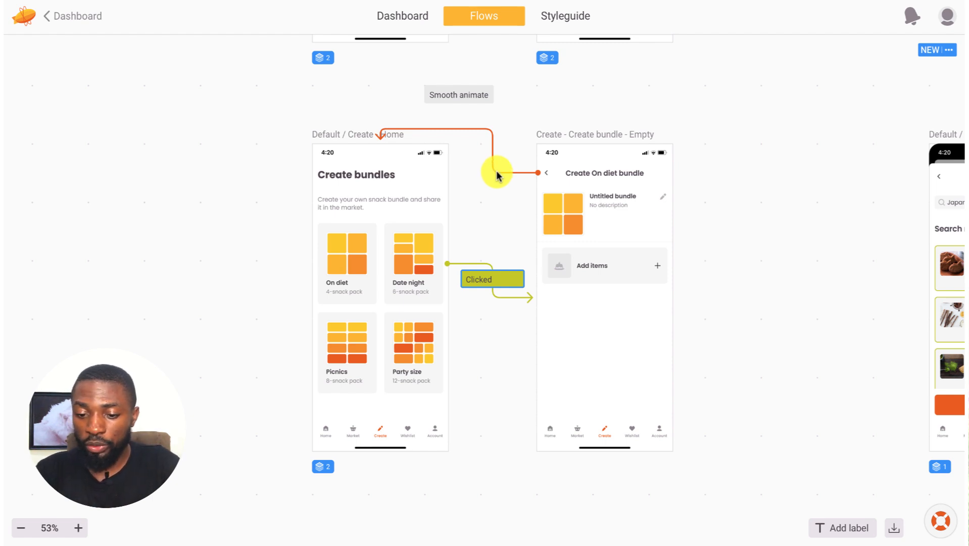
pyautogui.click(495, 173)
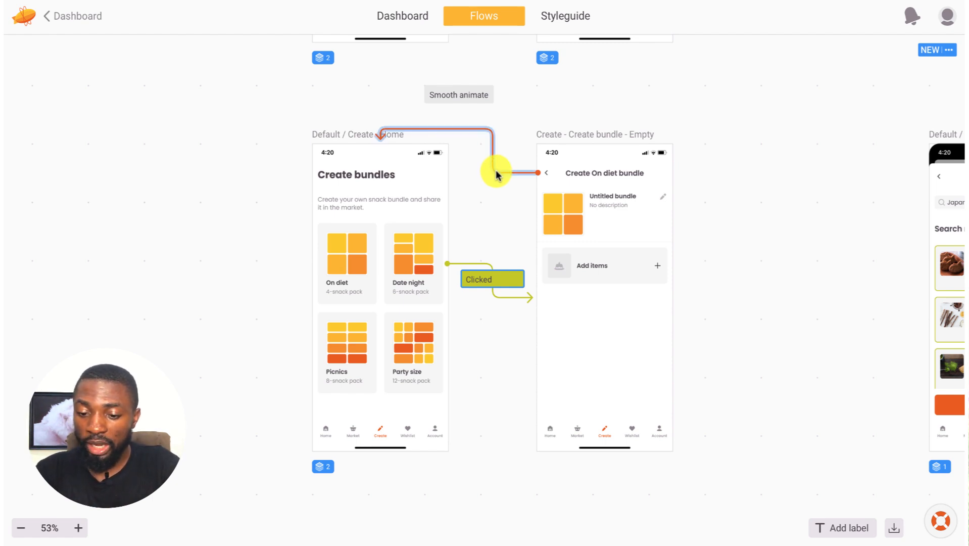
pyautogui.click(484, 132)
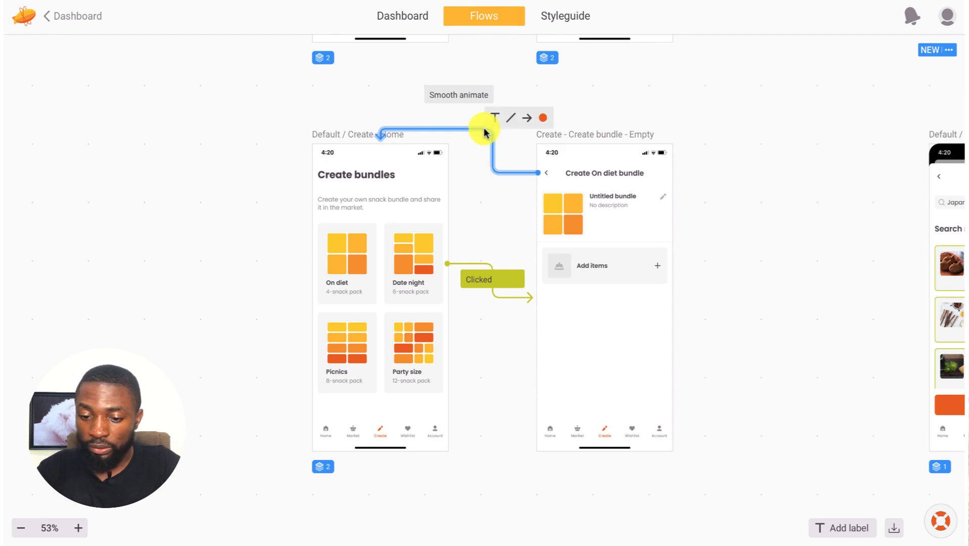
pyautogui.click(483, 264)
pyautogui.click(485, 262)
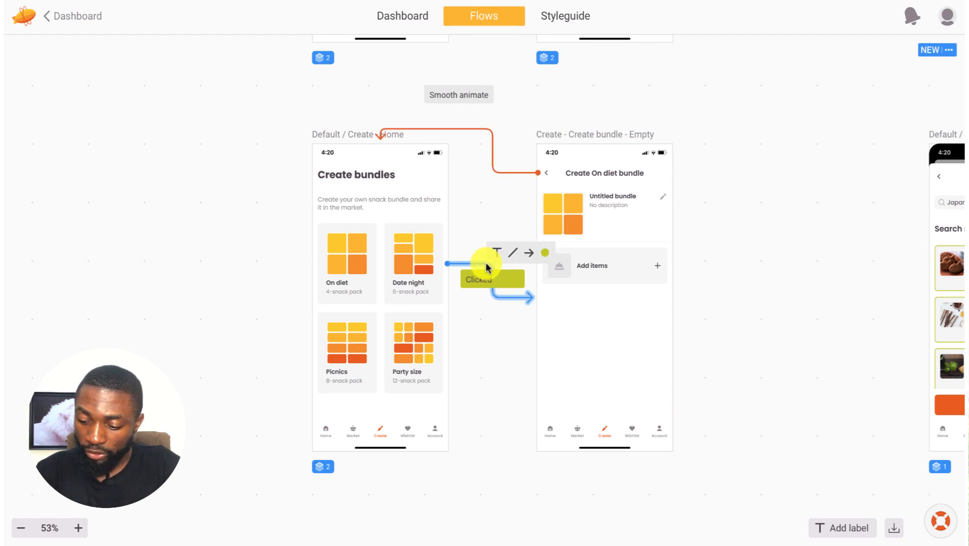
pyautogui.press('Delete')
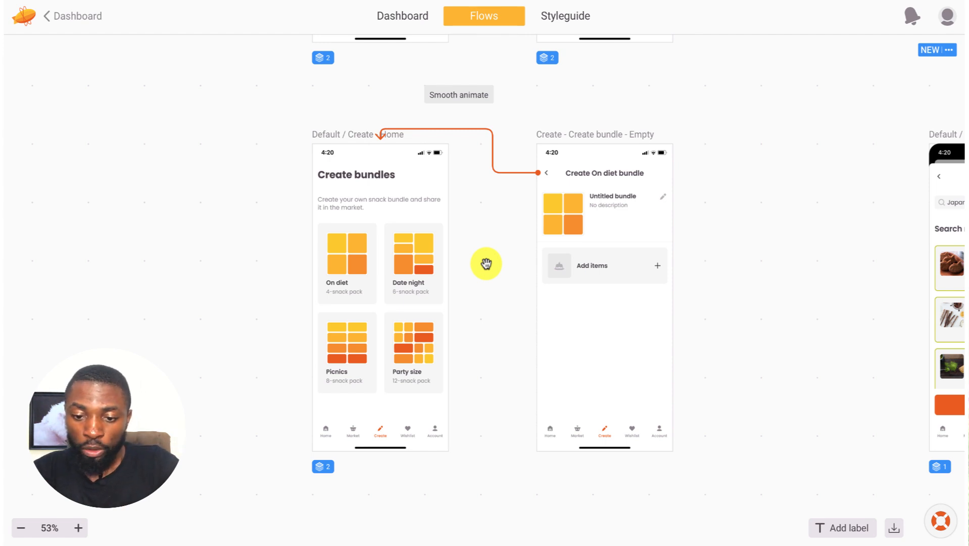
# Group the upper Default and Selected Create - Home screens with the "Smooth animate" label and name the group "Create Snack".
pyautogui.scroll(-3, 486, 263)
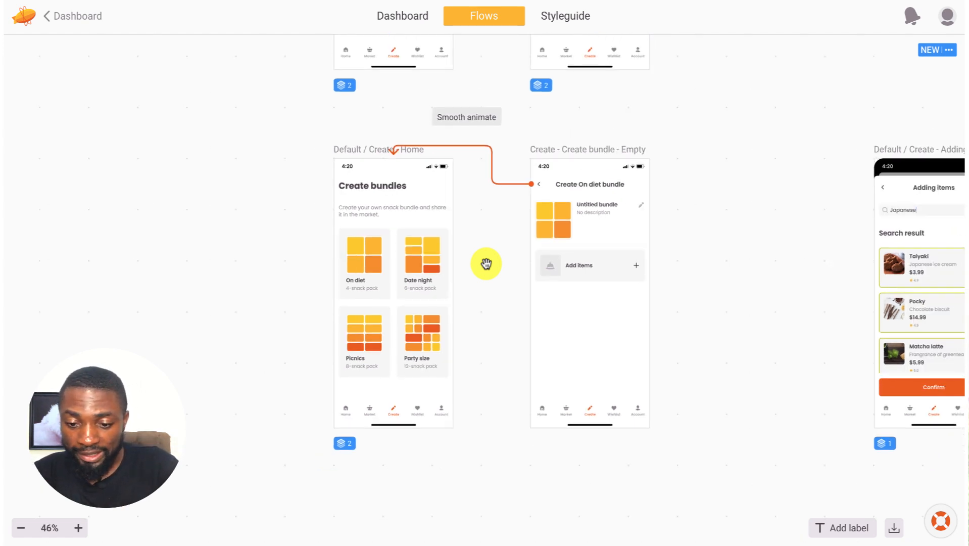
pyautogui.scroll(-2, 486, 263)
pyautogui.scroll(3, 486, 263)
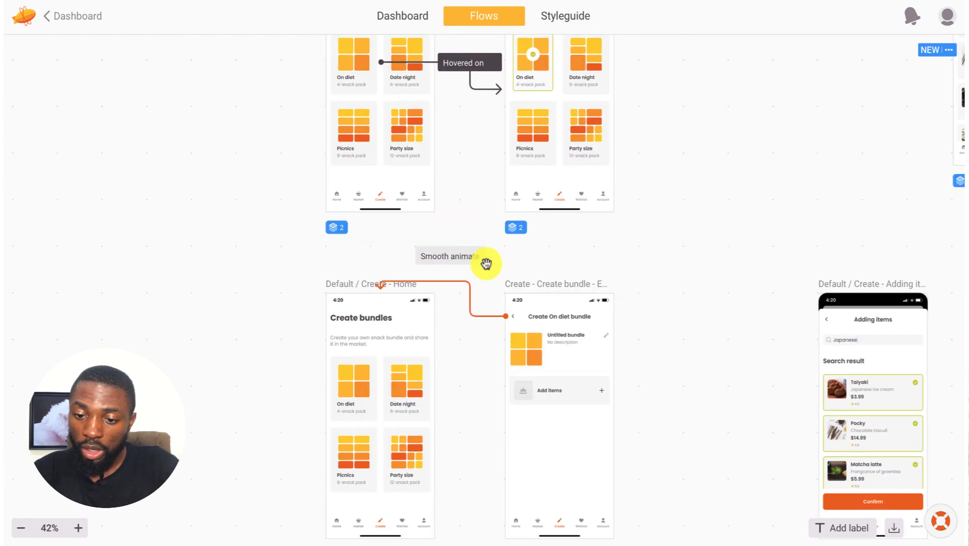
pyautogui.scroll(-4, 486, 264)
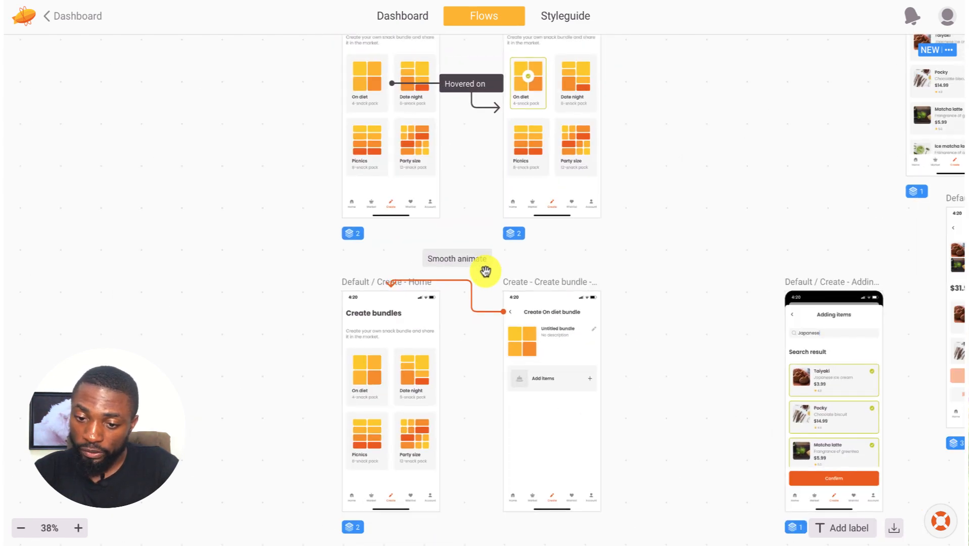
pyautogui.scroll(1, 485, 271)
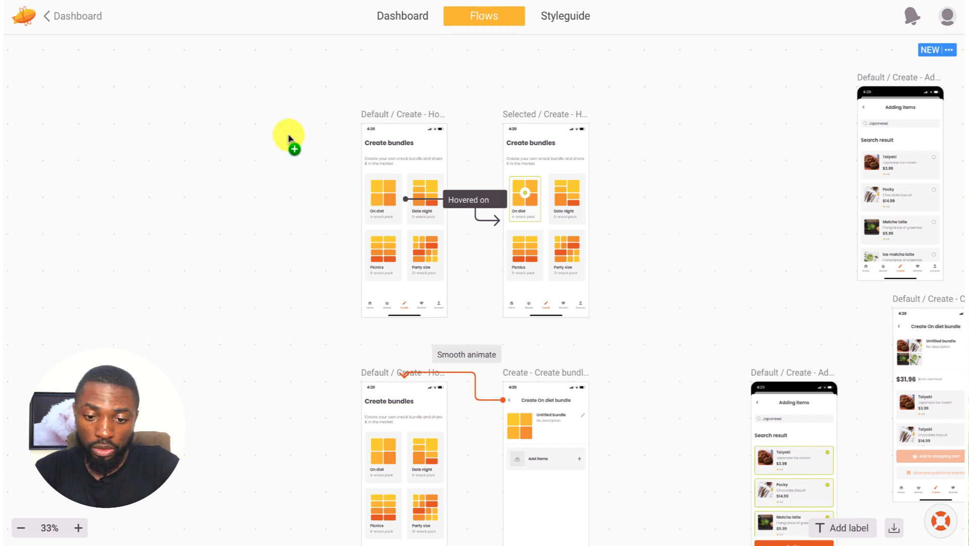
pyautogui.moveTo(317, 74); pyautogui.dragTo(623, 347)
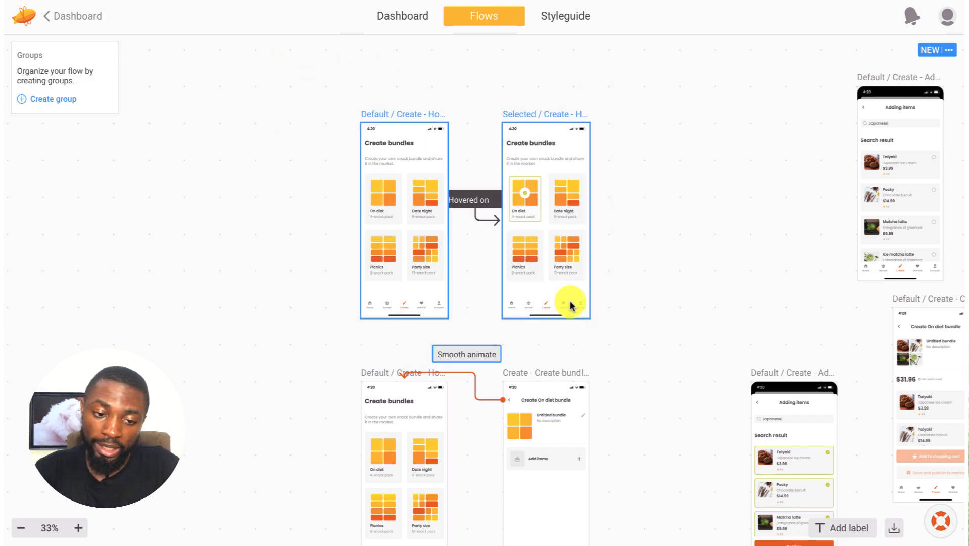
pyautogui.click(66, 105)
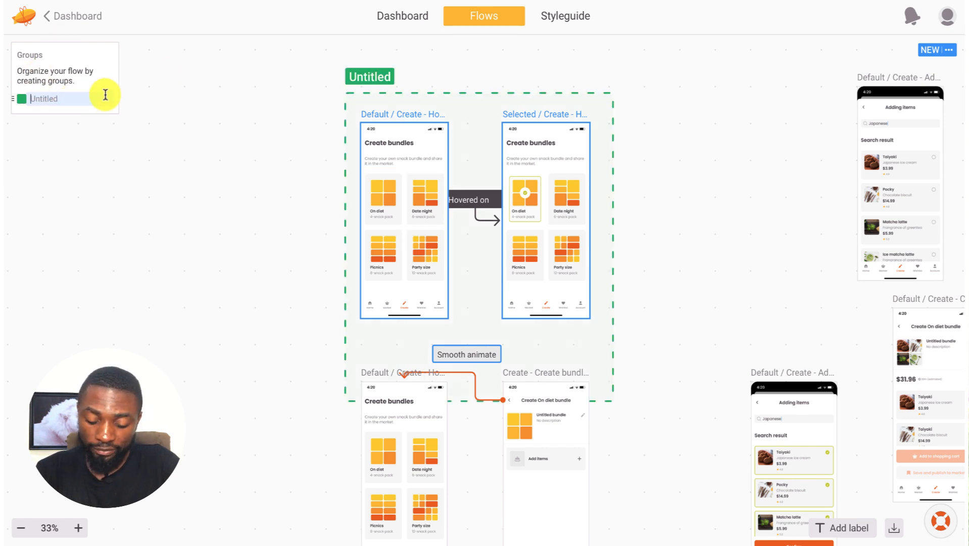
pyautogui.write('Create Snack')
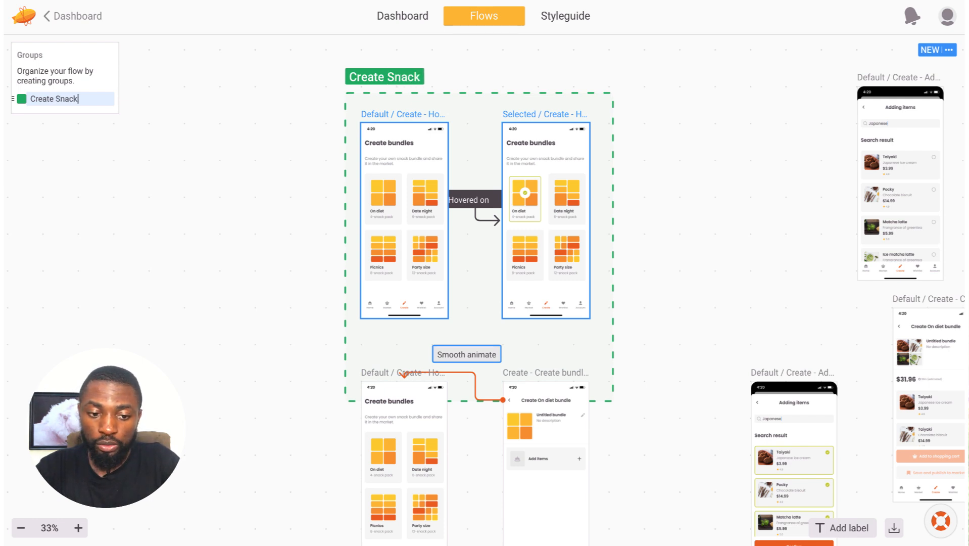
pyautogui.press('Return')
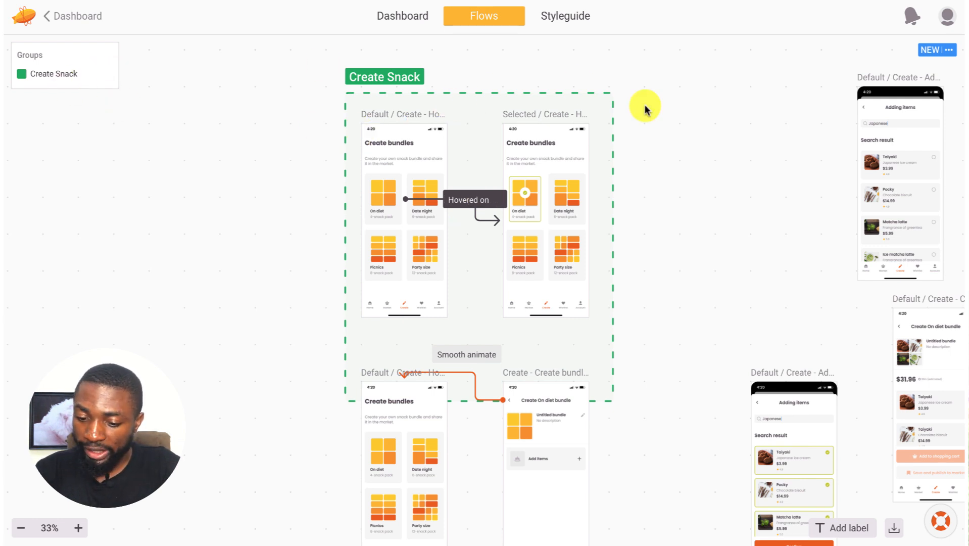
# Move the lower Create - Home and Create bundle - Empty screens together down below the Create Snack group.
pyautogui.scroll(-5, 645, 108)
pyautogui.moveTo(630, 396); pyautogui.dragTo(405, 261)
pyautogui.moveTo(460, 301); pyautogui.dragTo(468, 432)
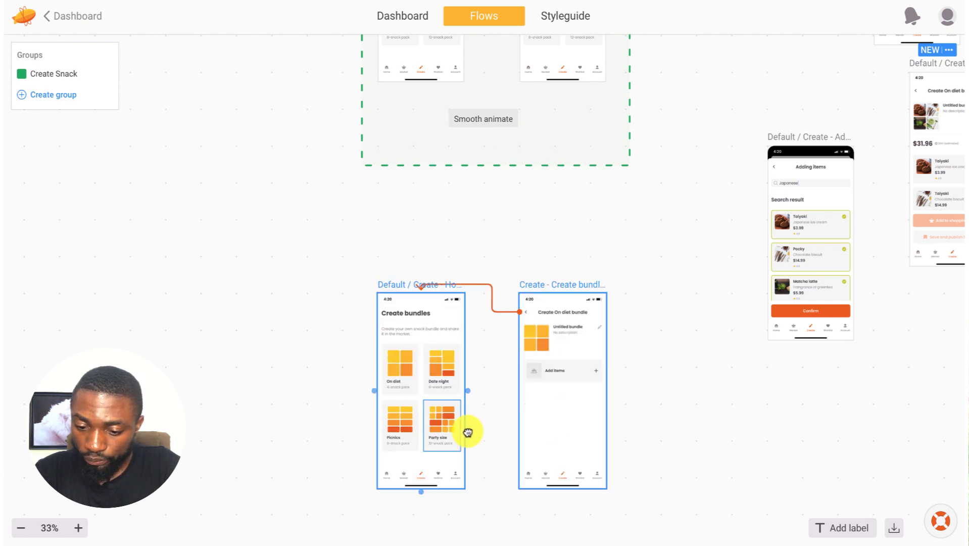
# Group the lower Create - Home and Create bundle - Empty screens and name the group "Create".
pyautogui.moveTo(329, 248); pyautogui.dragTo(753, 540)
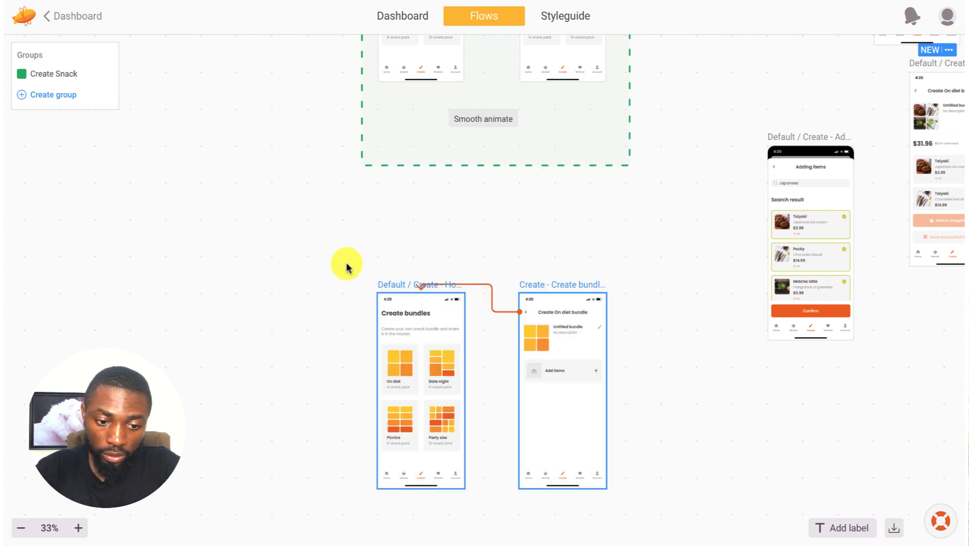
pyautogui.click(57, 95)
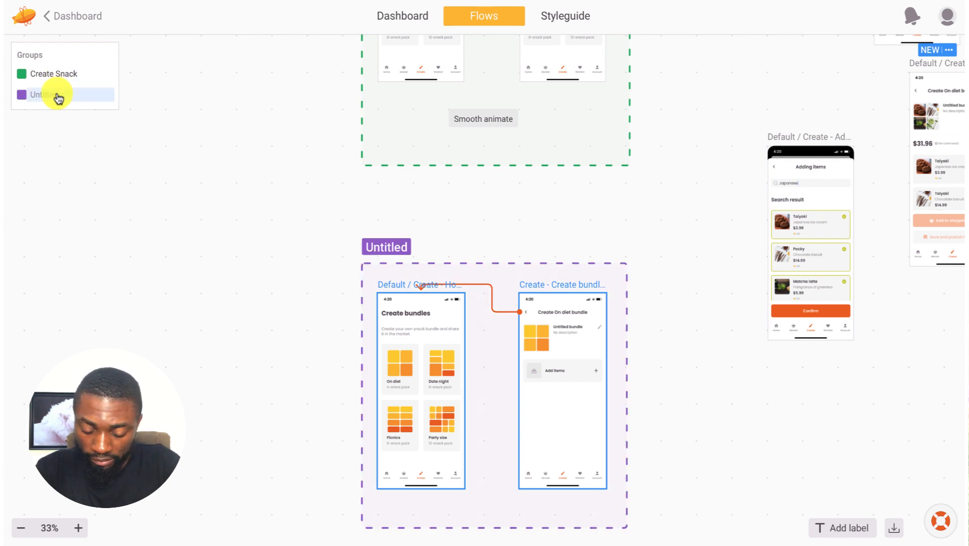
pyautogui.write('T')
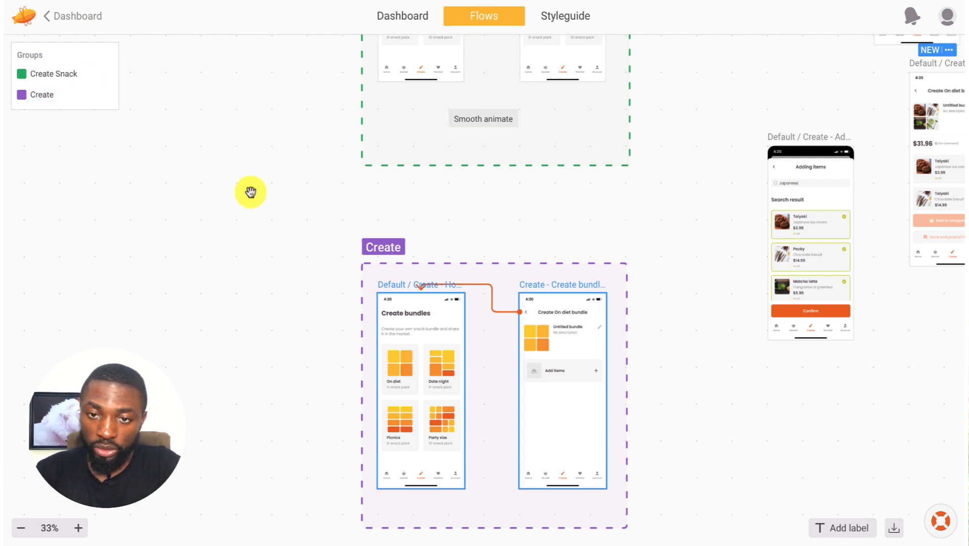
# Jump between the Create Snack and Create groups from the group list to view each on the canvas.
pyautogui.scroll(-4, 250, 192)
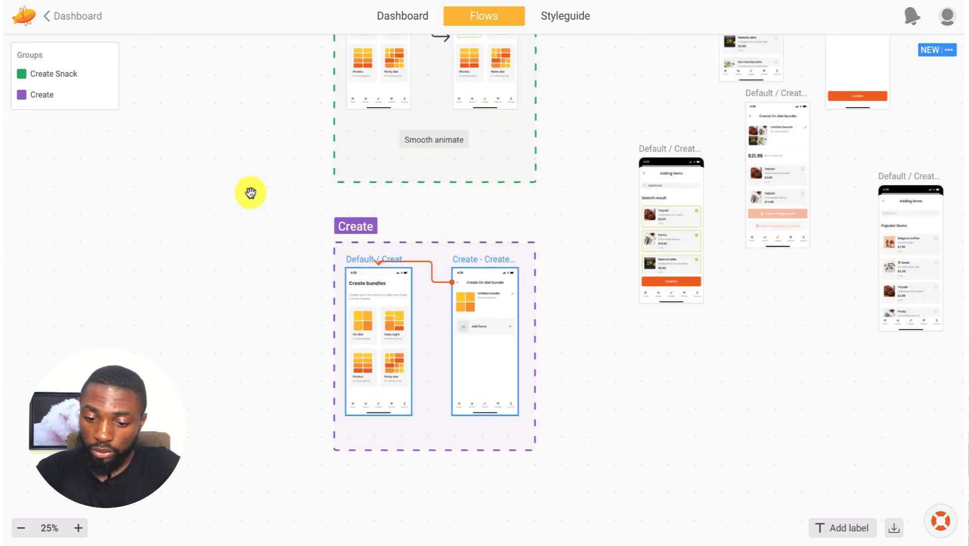
pyautogui.scroll(-1, 250, 192)
pyautogui.scroll(5, 251, 192)
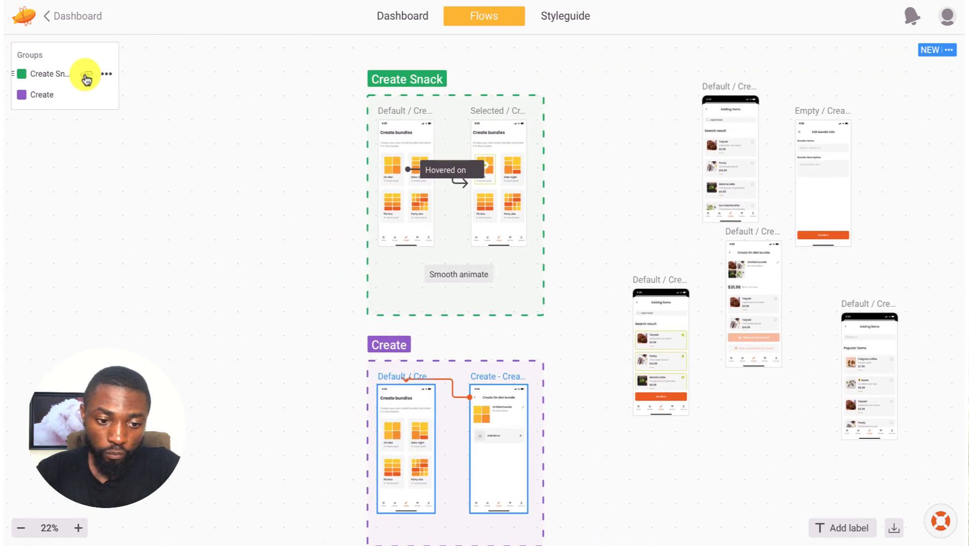
pyautogui.click(57, 77)
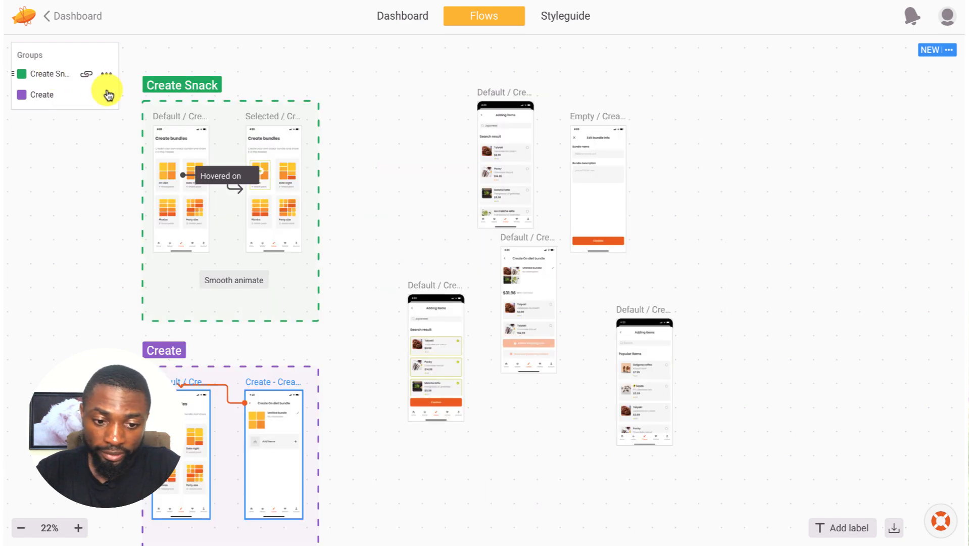
pyautogui.click(53, 96)
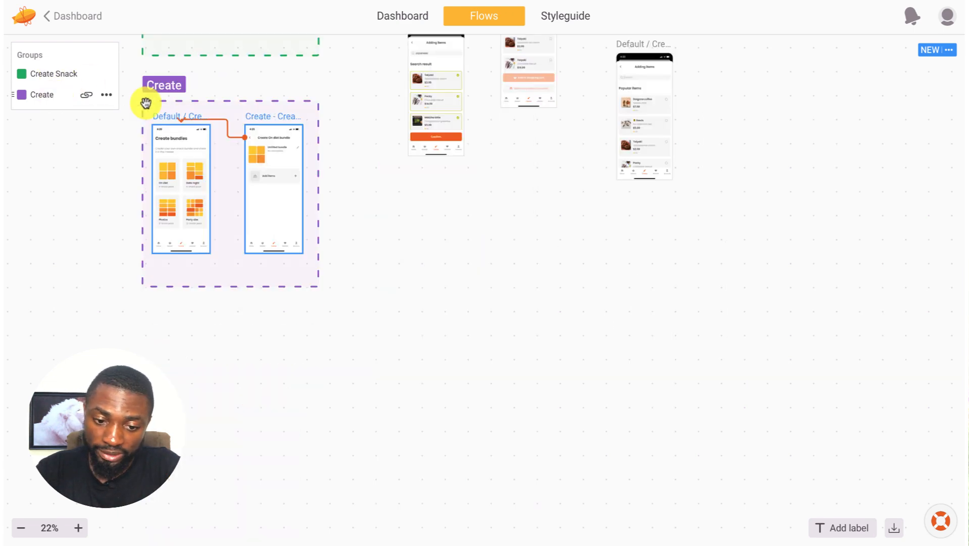
pyautogui.scroll(5, 170, 110)
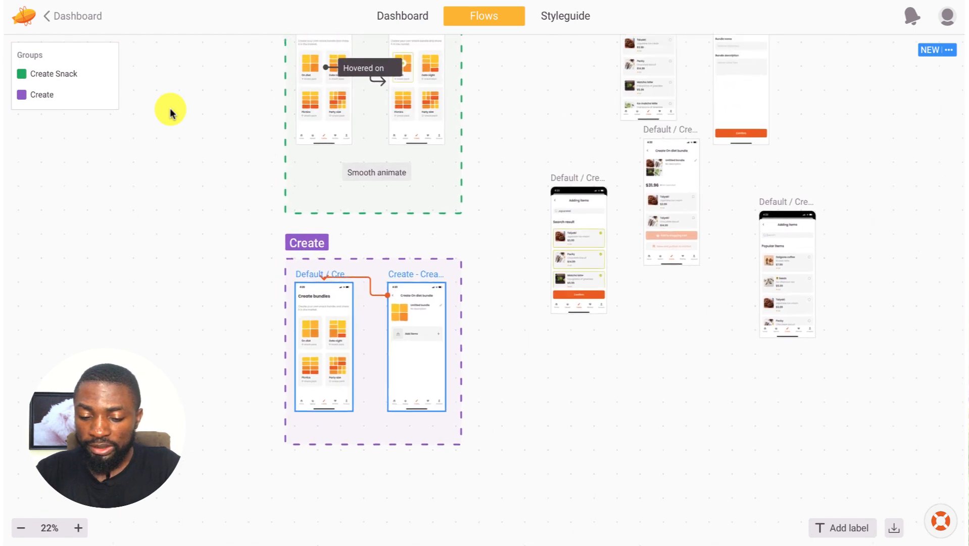
pyautogui.scroll(2, 171, 110)
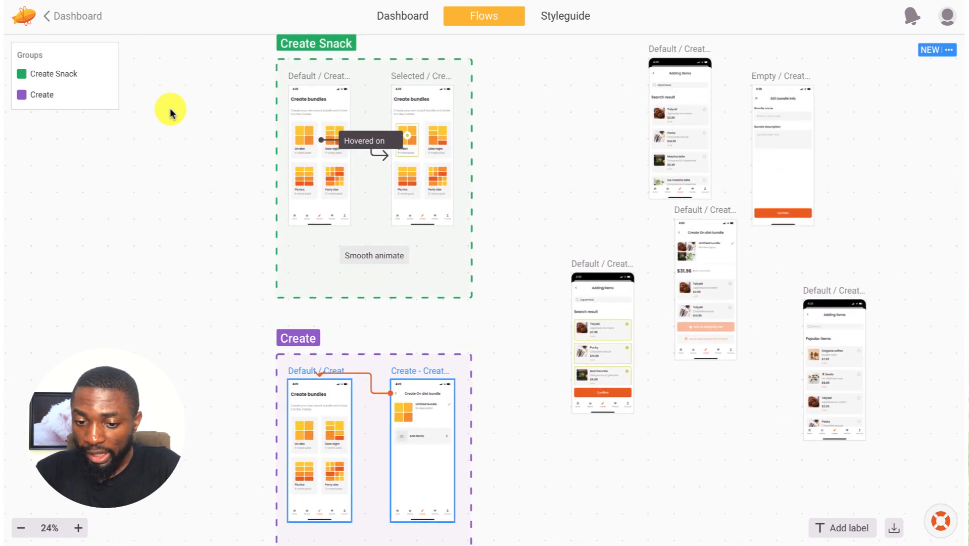
pyautogui.scroll(2, 170, 110)
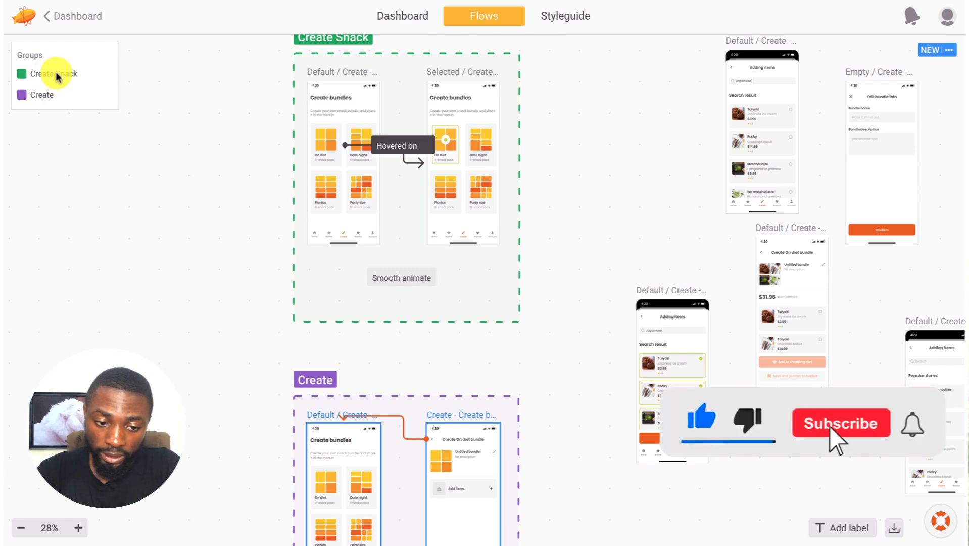
pyautogui.click(47, 99)
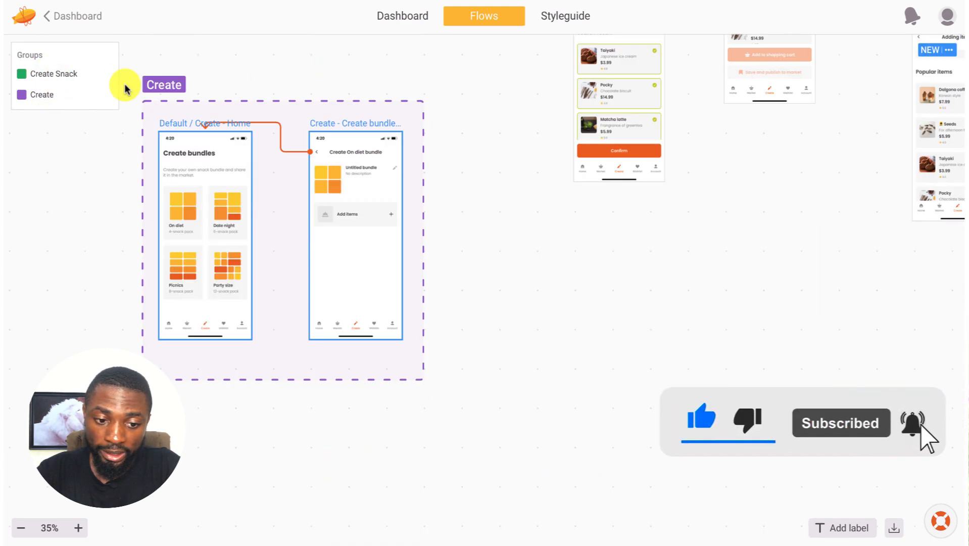
pyautogui.click(106, 96)
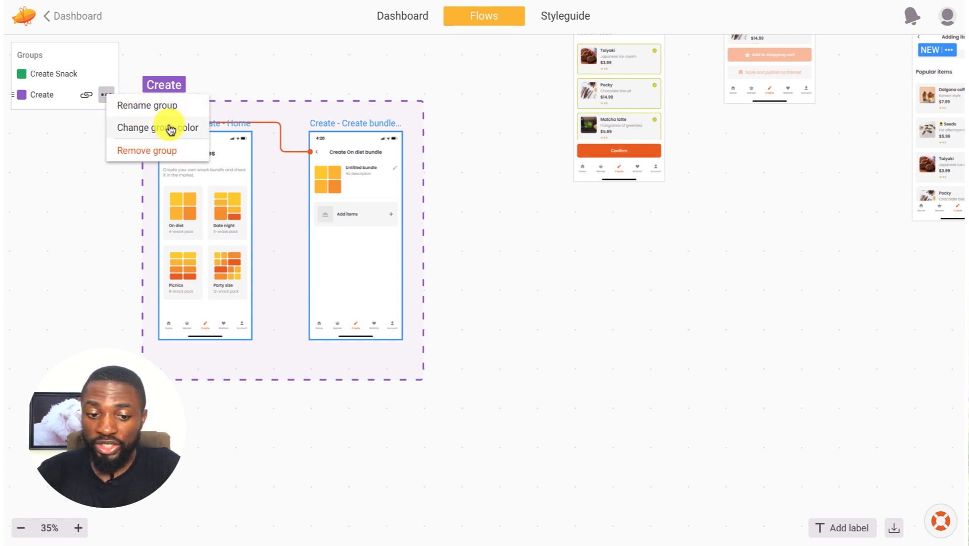
pyautogui.click(171, 107)
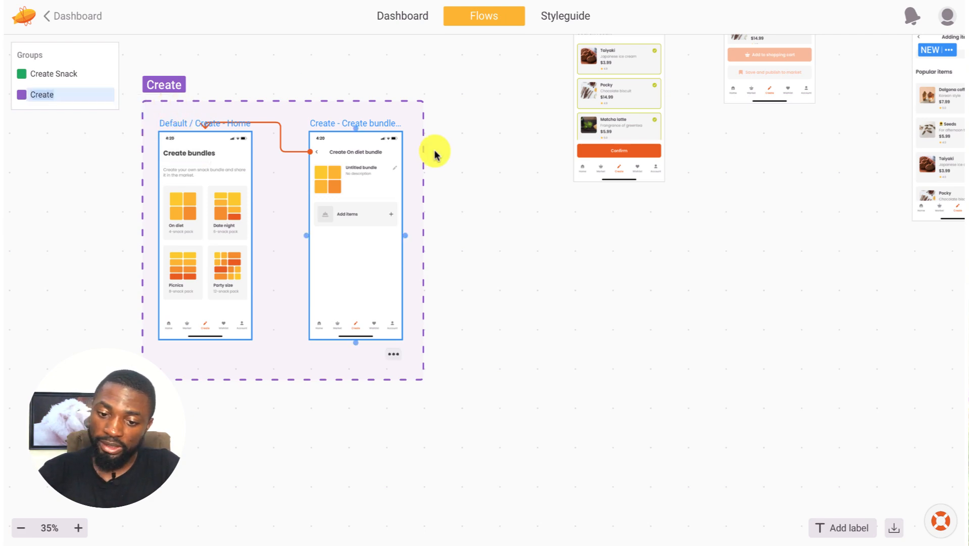
pyautogui.click(516, 167)
# Return to the project dashboard and open the Create - Home screen in its detail view.
pyautogui.scroll(6, 517, 163)
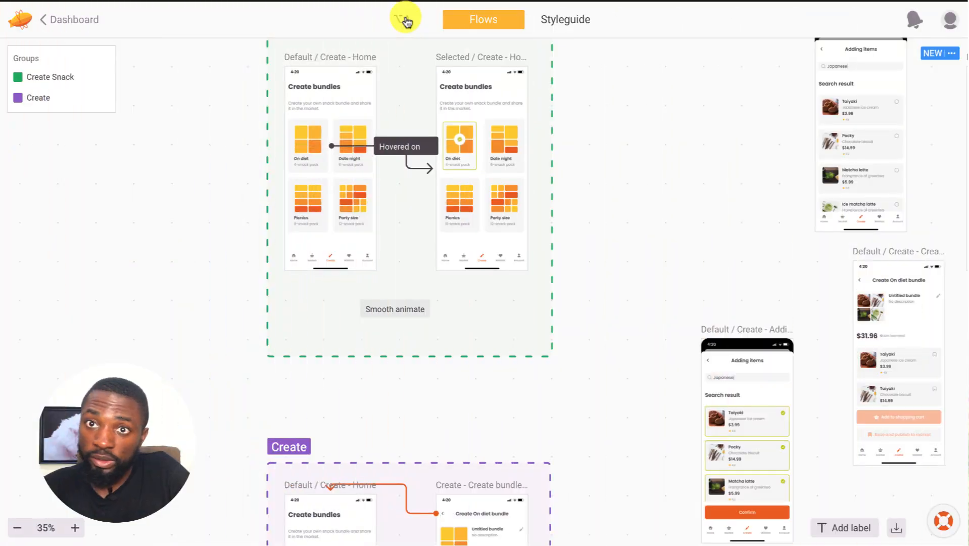
pyautogui.click(405, 21)
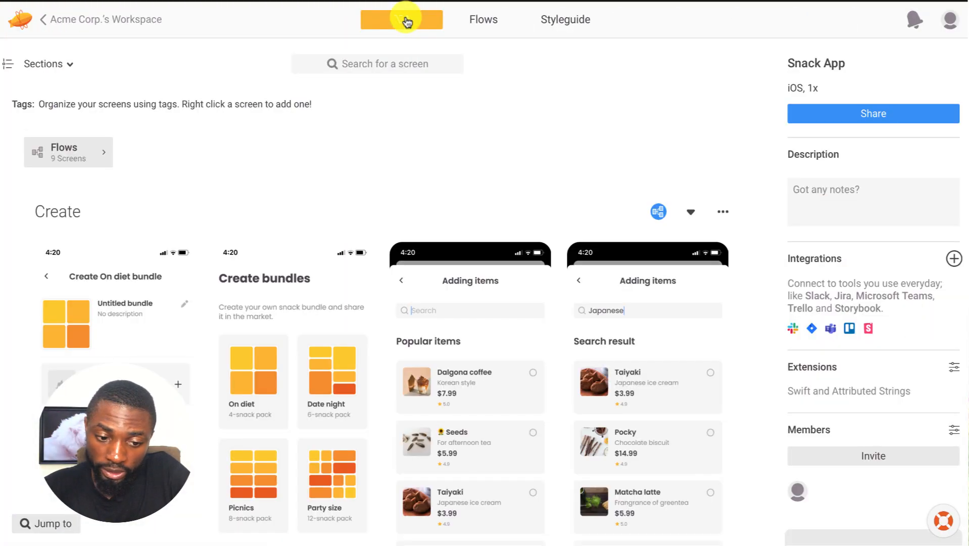
pyautogui.click(321, 292)
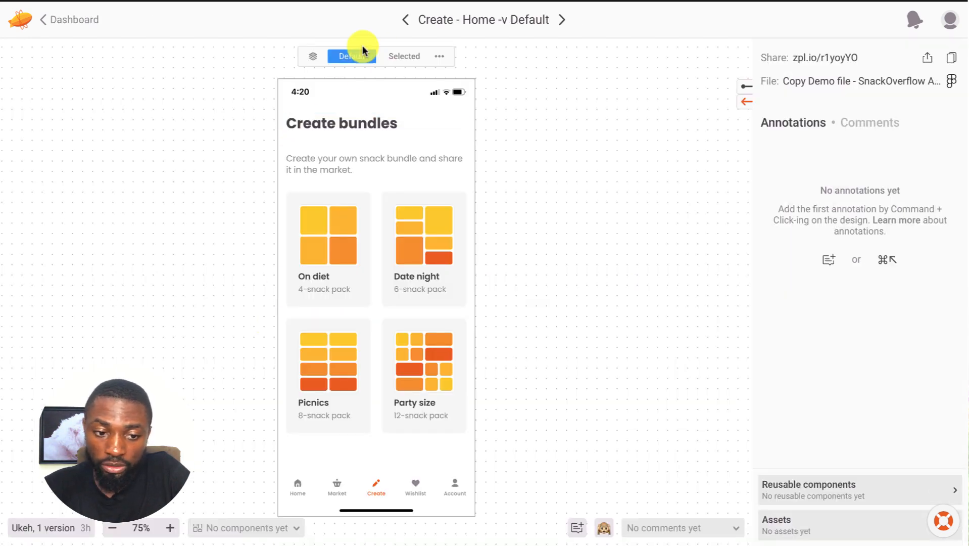
pyautogui.click(51, 23)
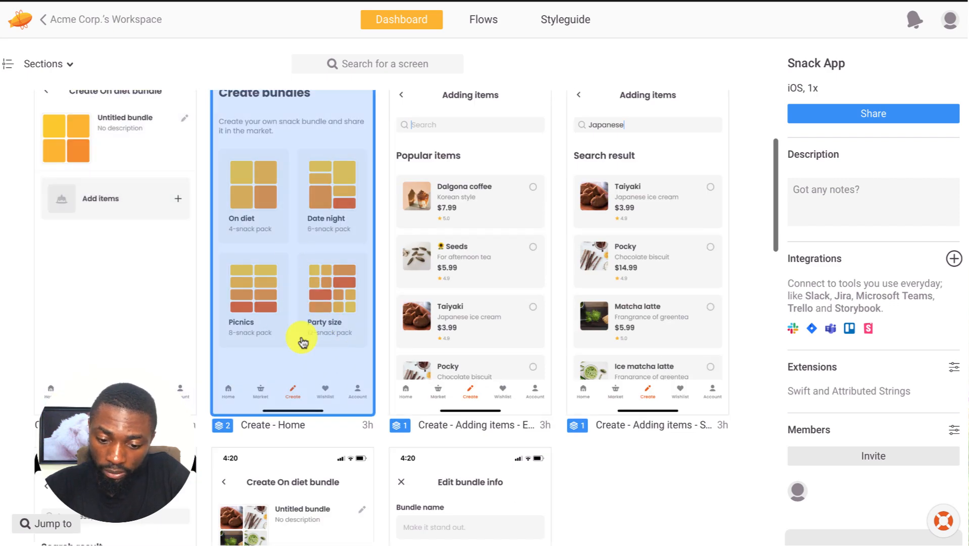
pyautogui.click(315, 302)
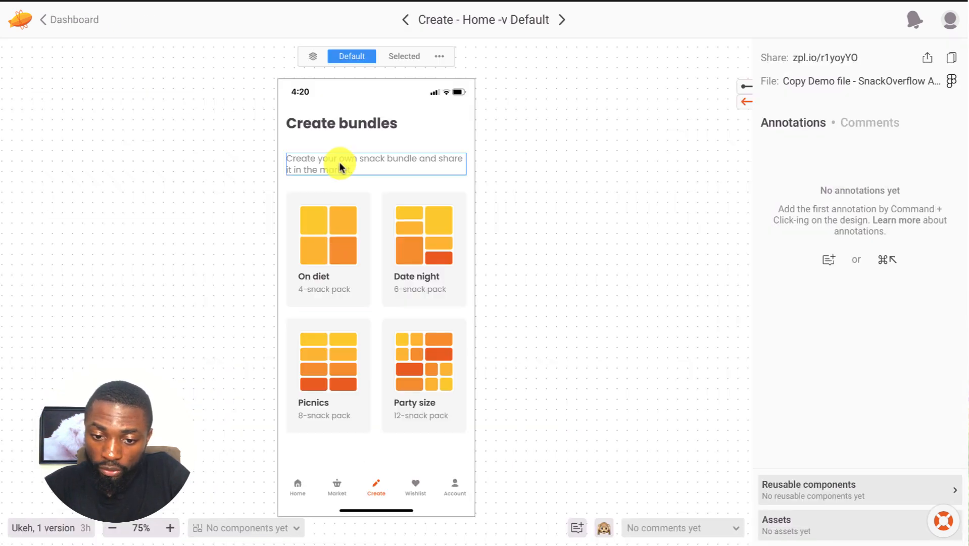
# Compare the Default and Selected variants of Create - Home, and follow the Default variant's flow connector to the linked Create bundle screen.
pyautogui.click(394, 60)
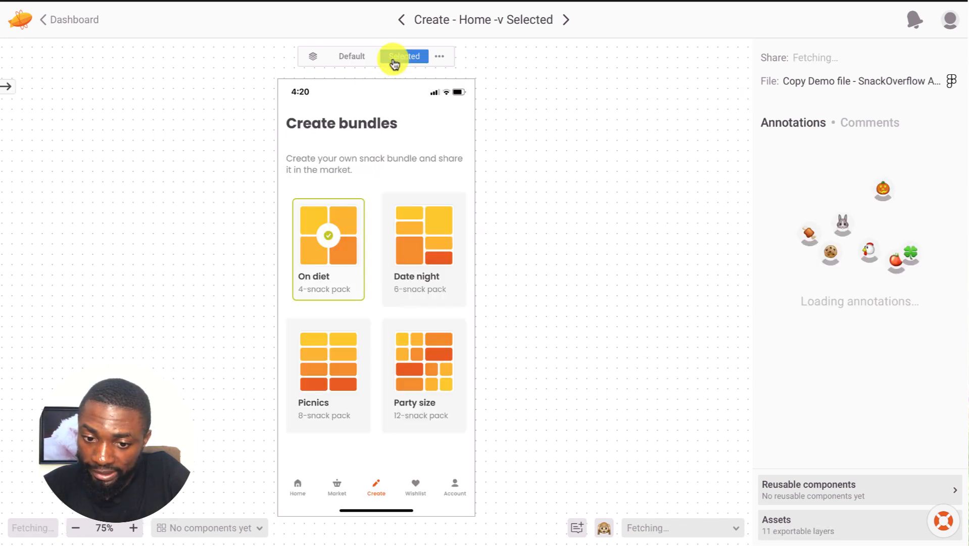
pyautogui.click(362, 59)
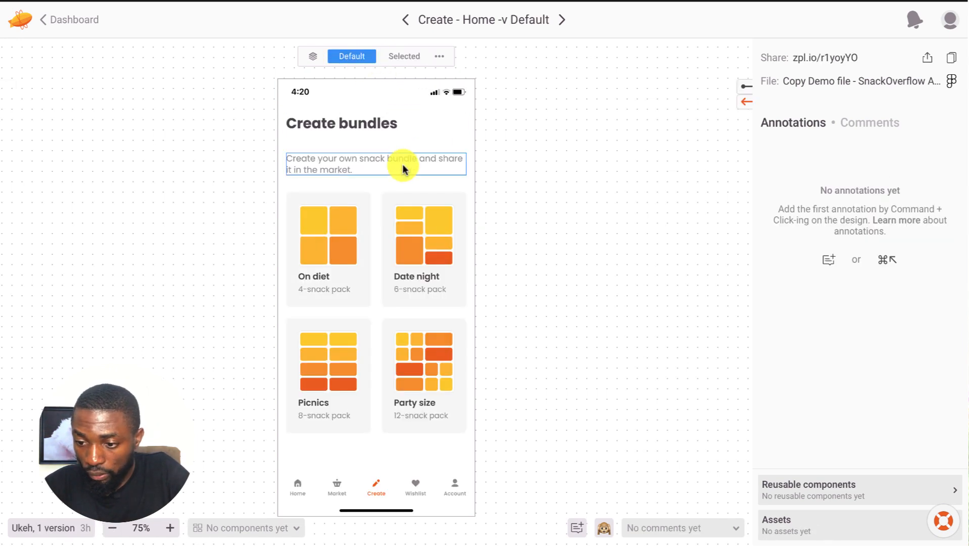
pyautogui.scroll(-1, 447, 237)
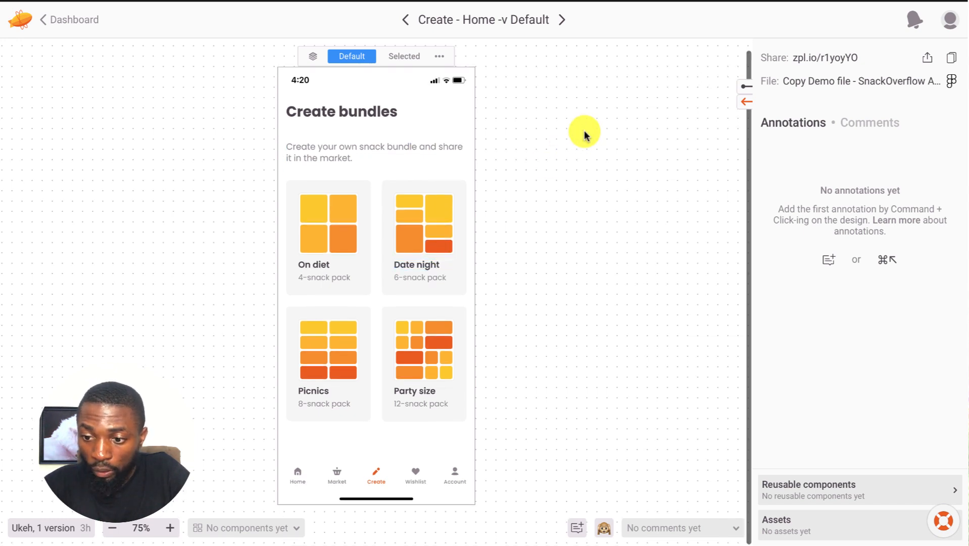
pyautogui.click(414, 57)
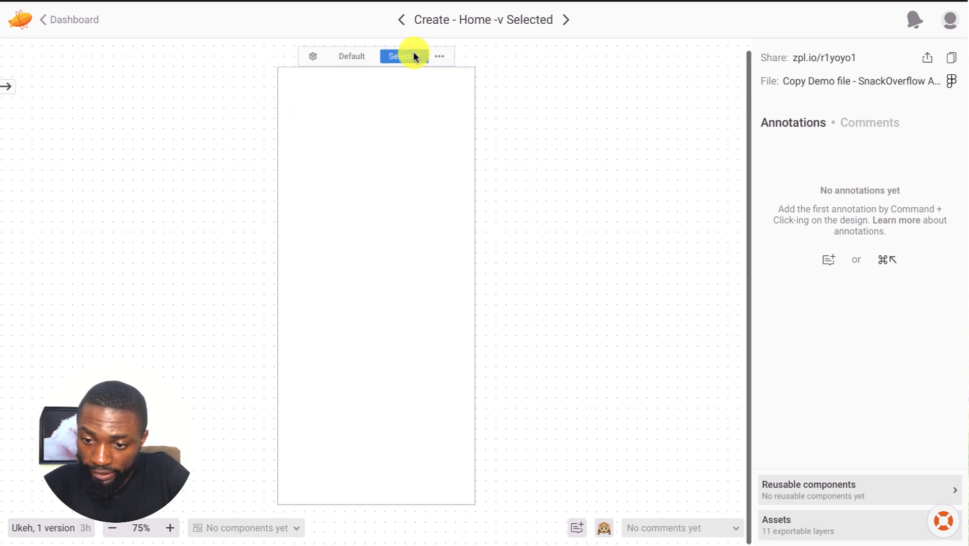
pyautogui.click(354, 56)
pyautogui.moveTo(746, 91)
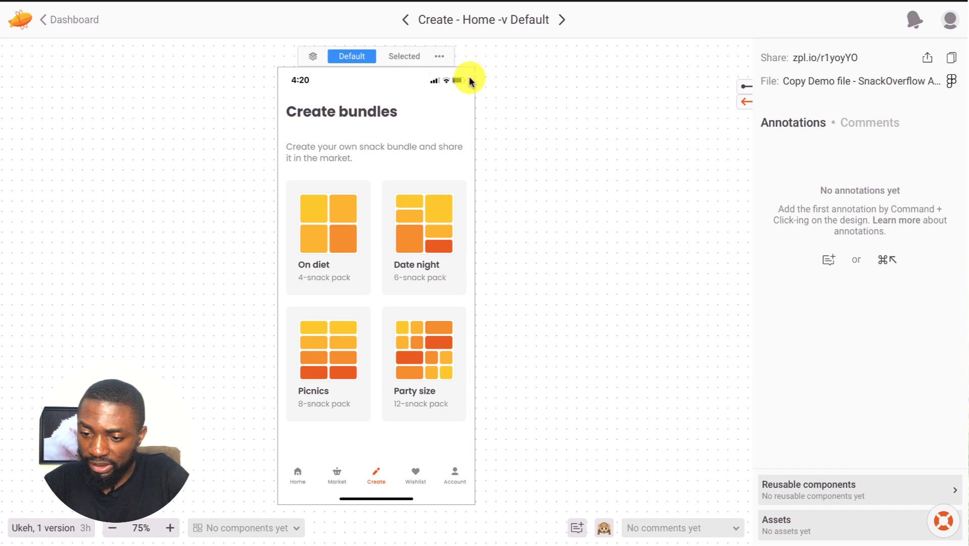
pyautogui.click(741, 102)
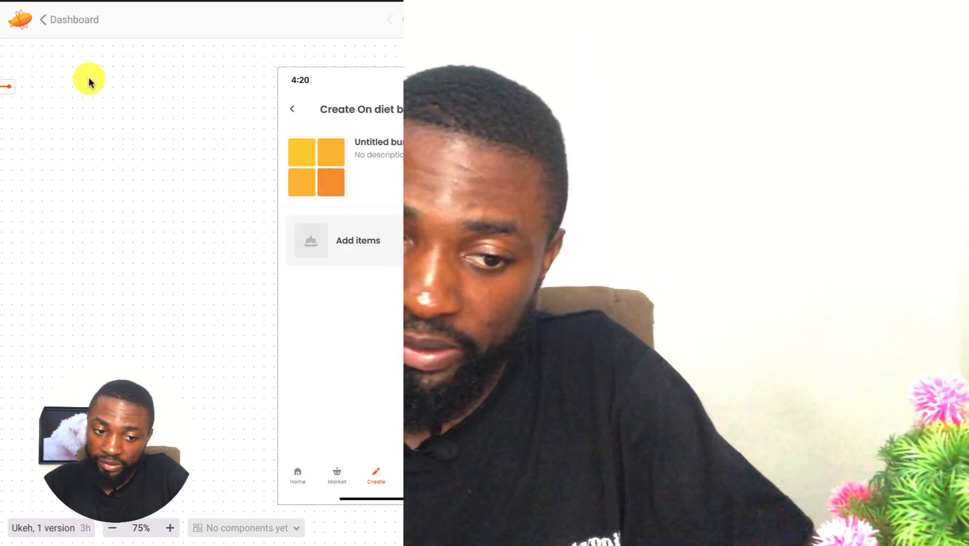
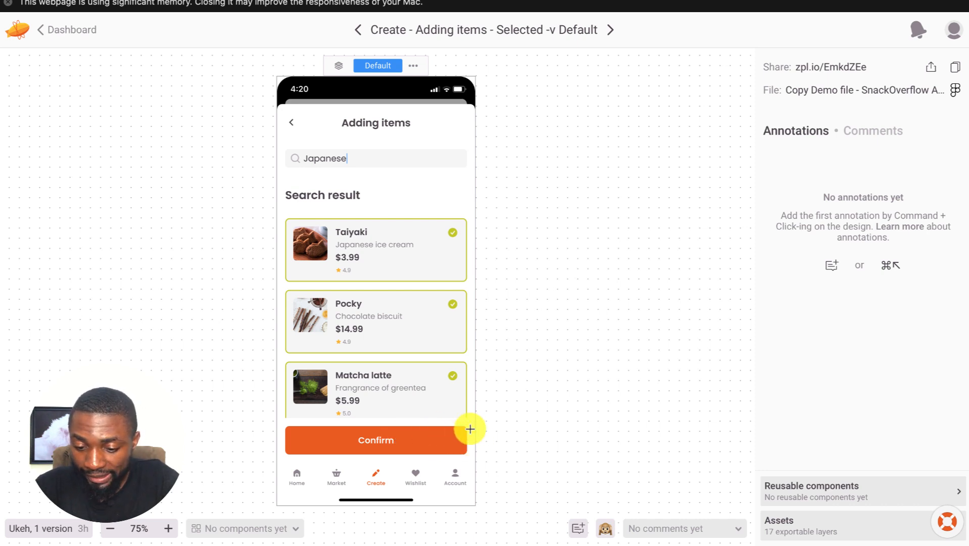
# Add a note on the Confirm button of the Adding items - Selected screen as an annotation of type API.
pyautogui.click(459, 437)
pyautogui.click(518, 426)
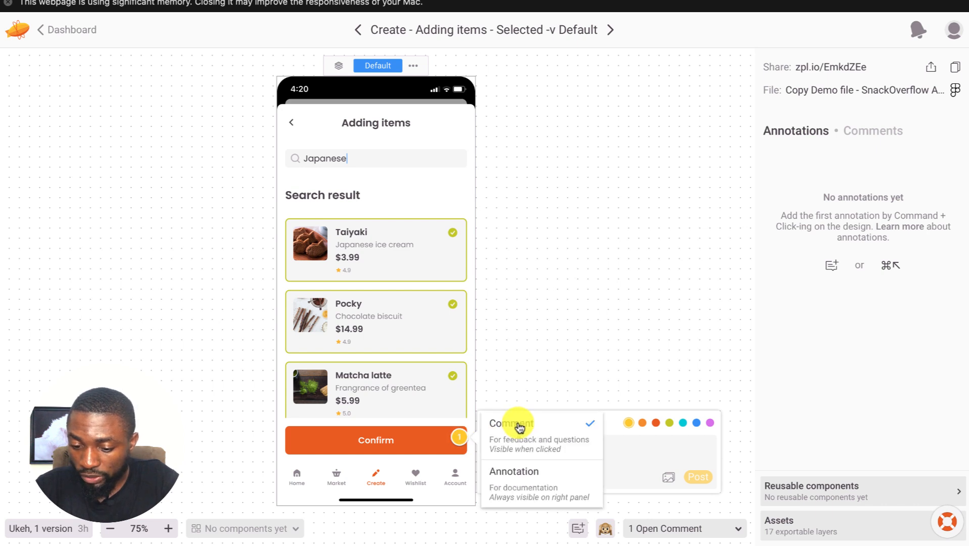
pyautogui.click(529, 474)
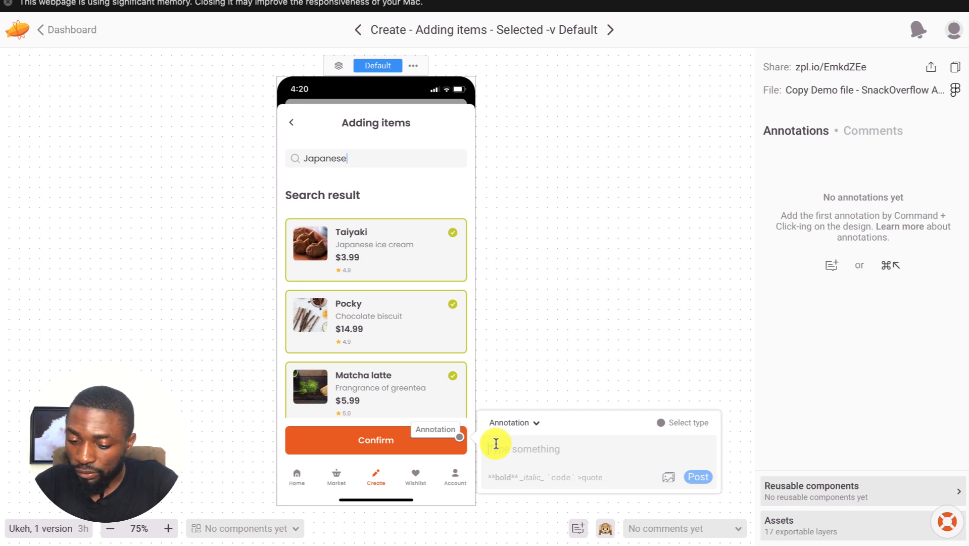
pyautogui.click(686, 427)
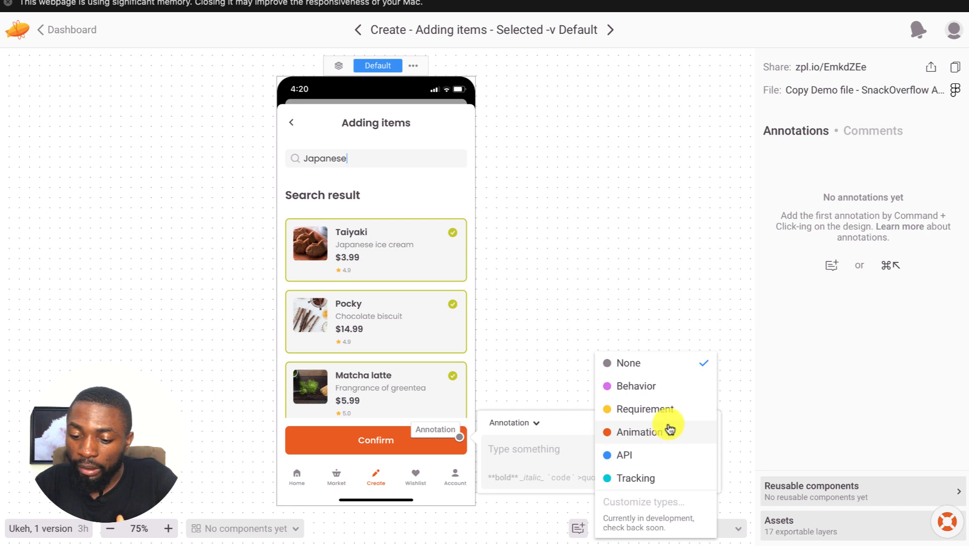
pyautogui.click(655, 456)
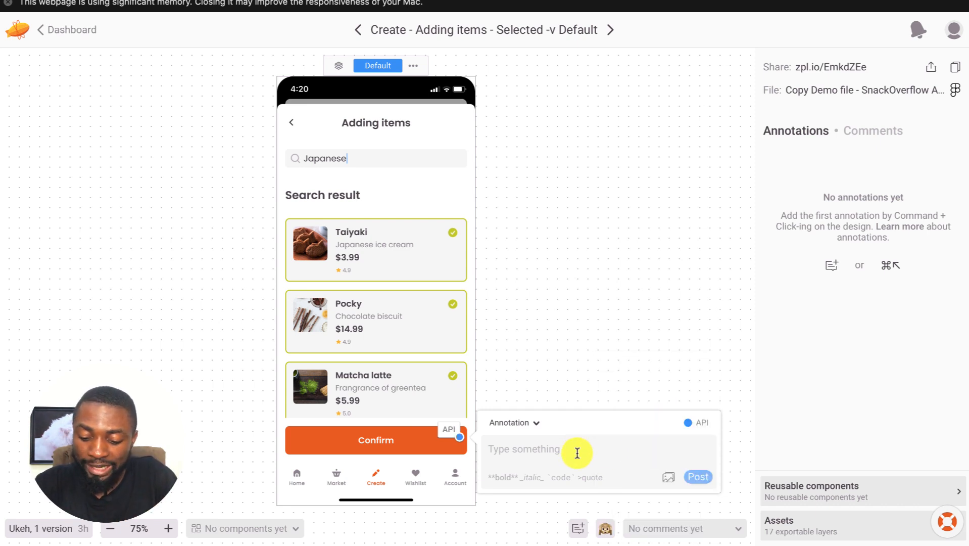
pyautogui.write('htp')
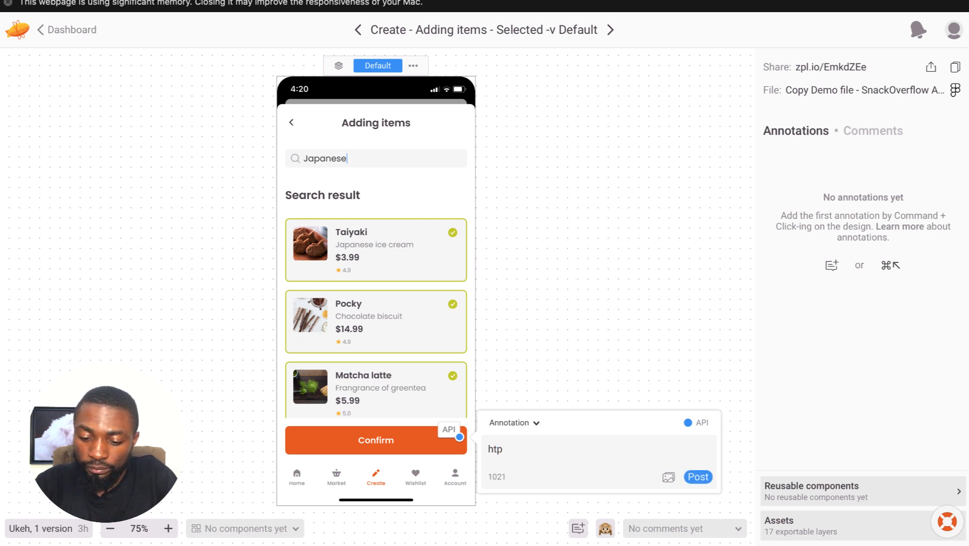
pyautogui.press('BackSpace')
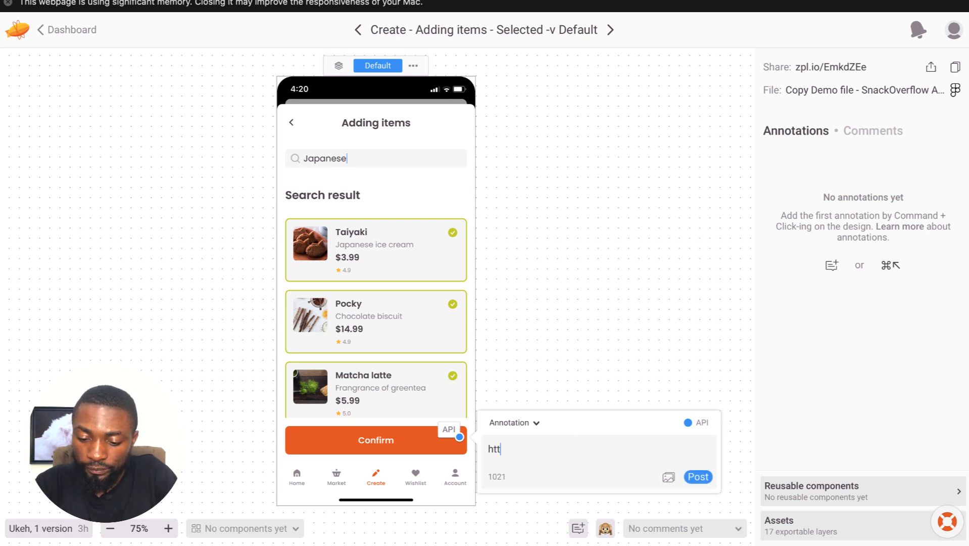
pyautogui.write('tp://')
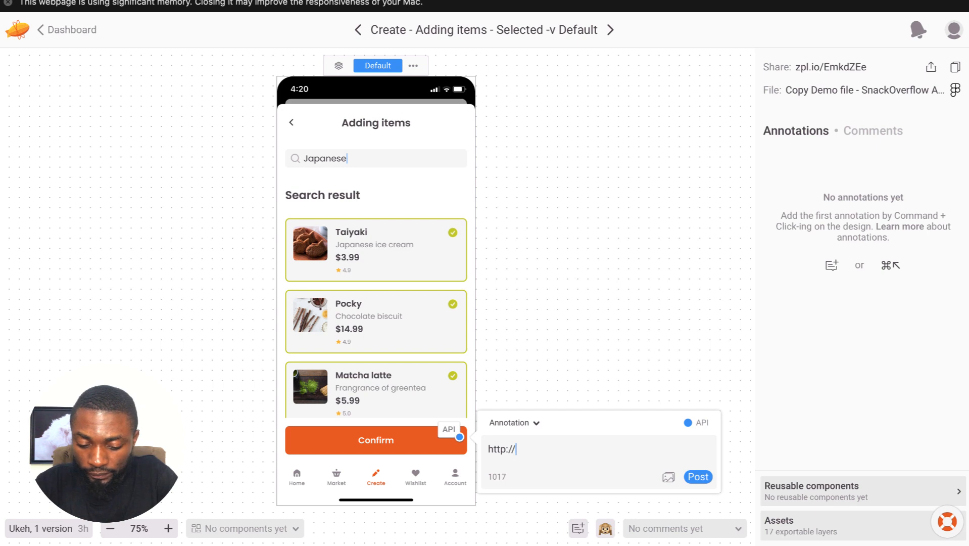
pyautogui.write('loca')
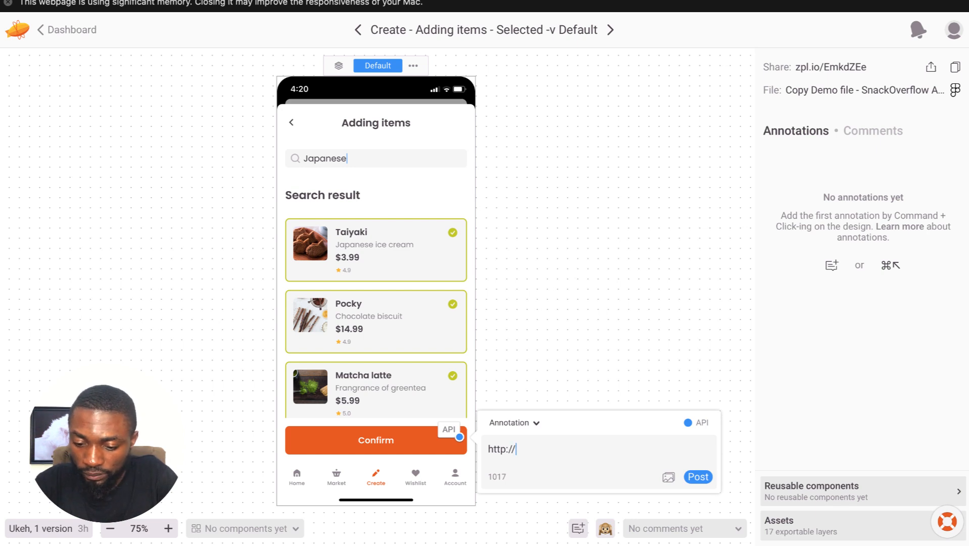
pyautogui.write('lho')
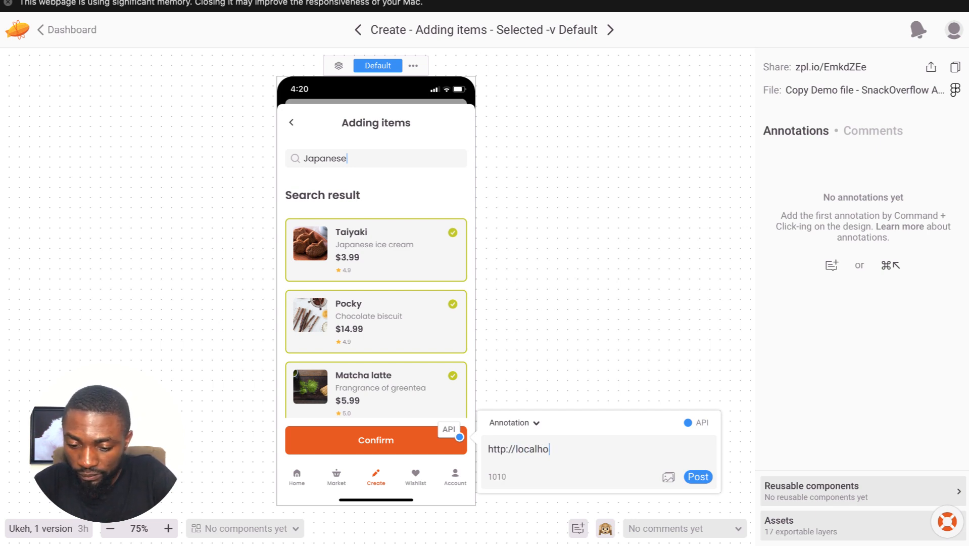
pyautogui.write('st:8000')
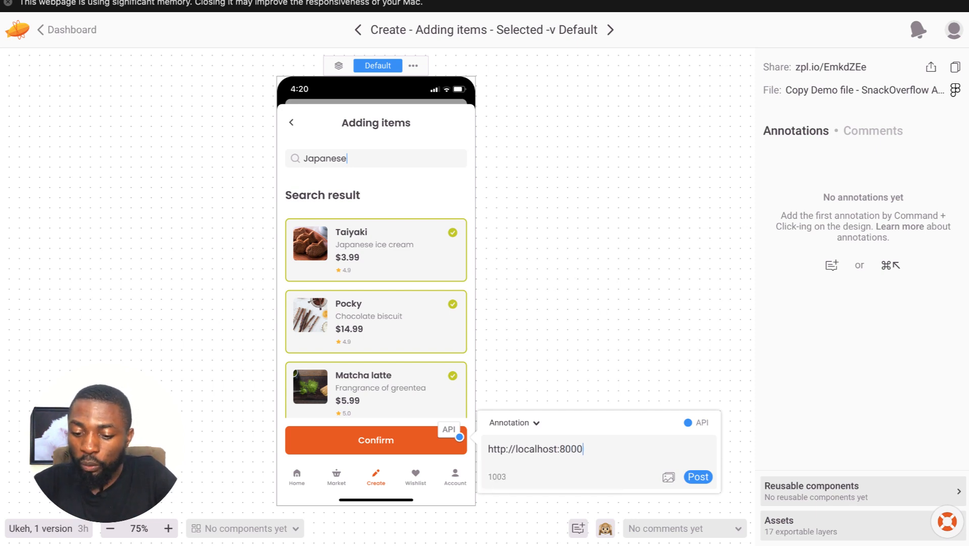
pyautogui.write('/')
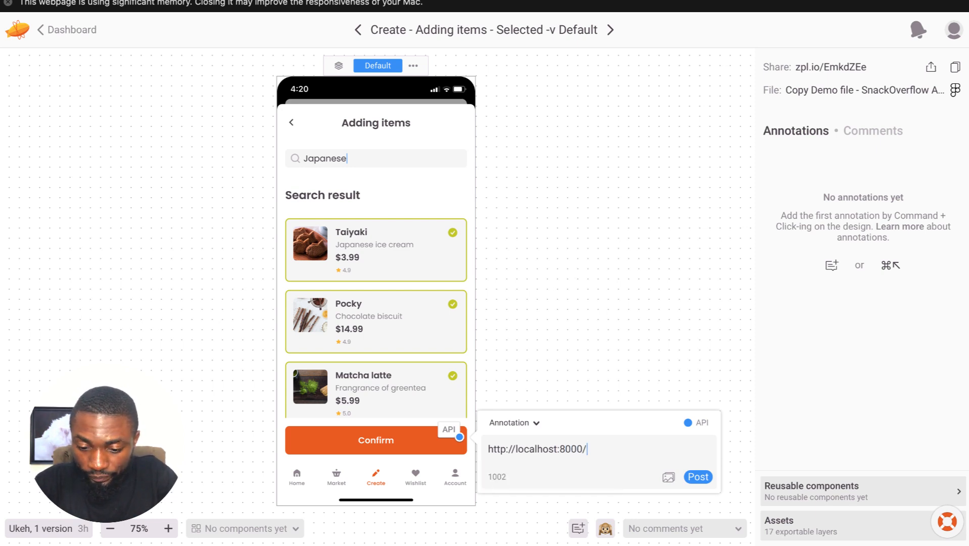
pyautogui.write('c')
pyautogui.press('BackSpace')
pyautogui.write('confirm')
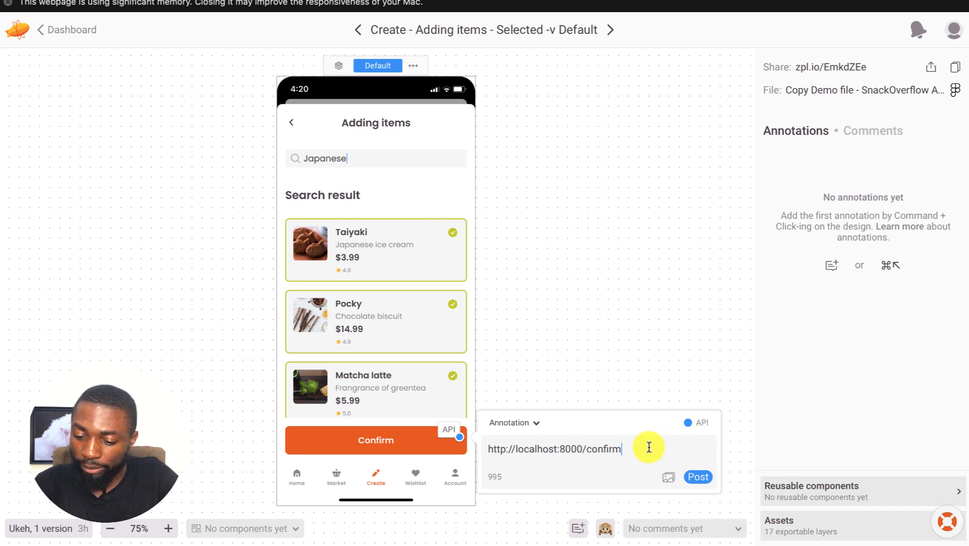
pyautogui.click(700, 476)
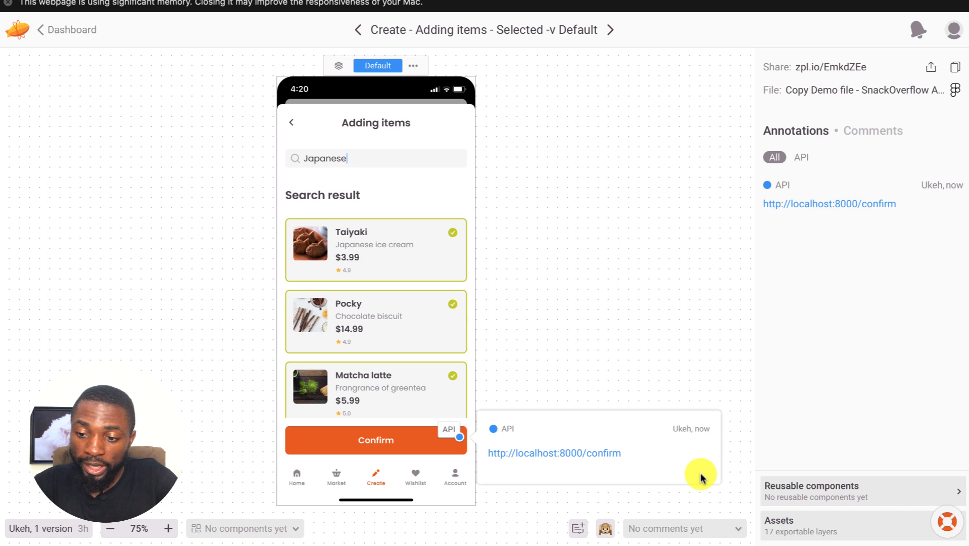
# Close the posted API annotation and reopen it from its marker on the Confirm button to review it.
pyautogui.click(634, 344)
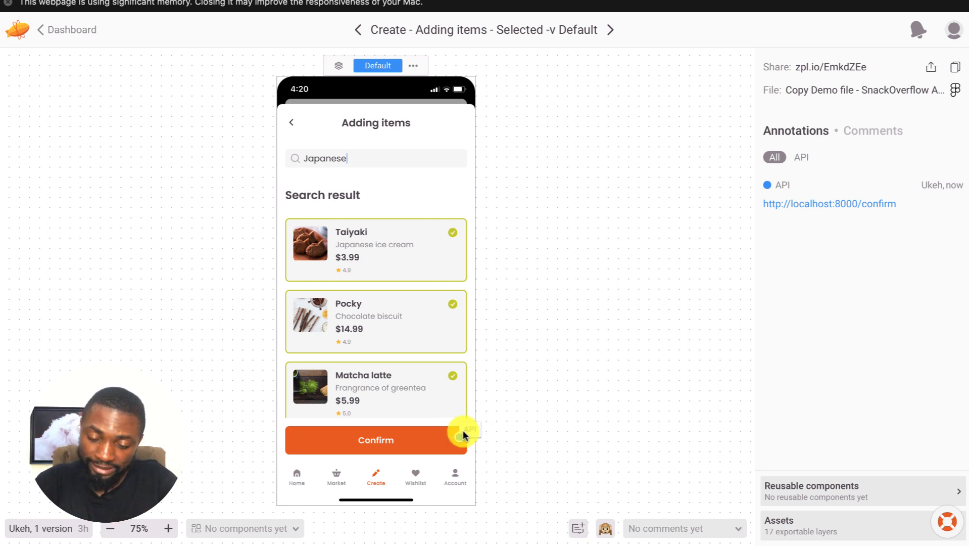
pyautogui.click(474, 433)
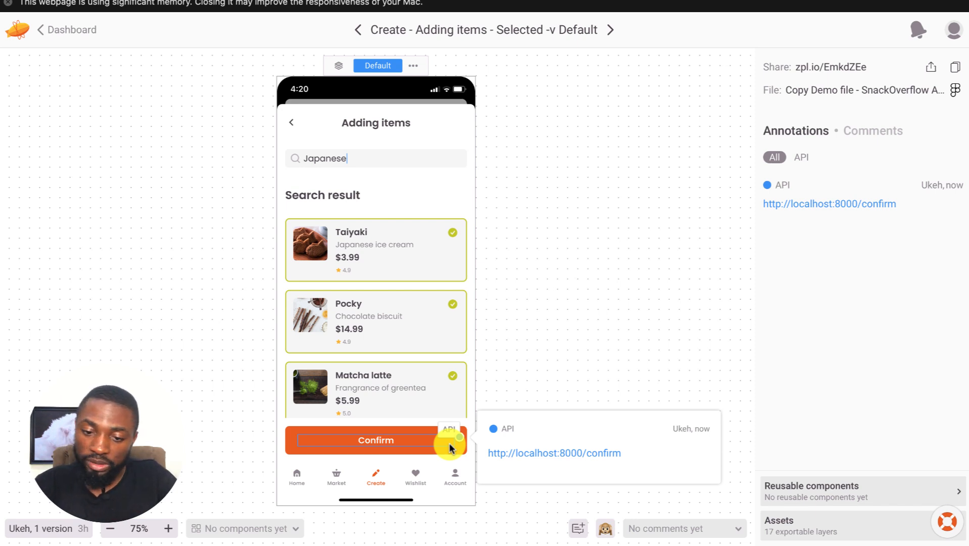
pyautogui.moveTo(511, 416)
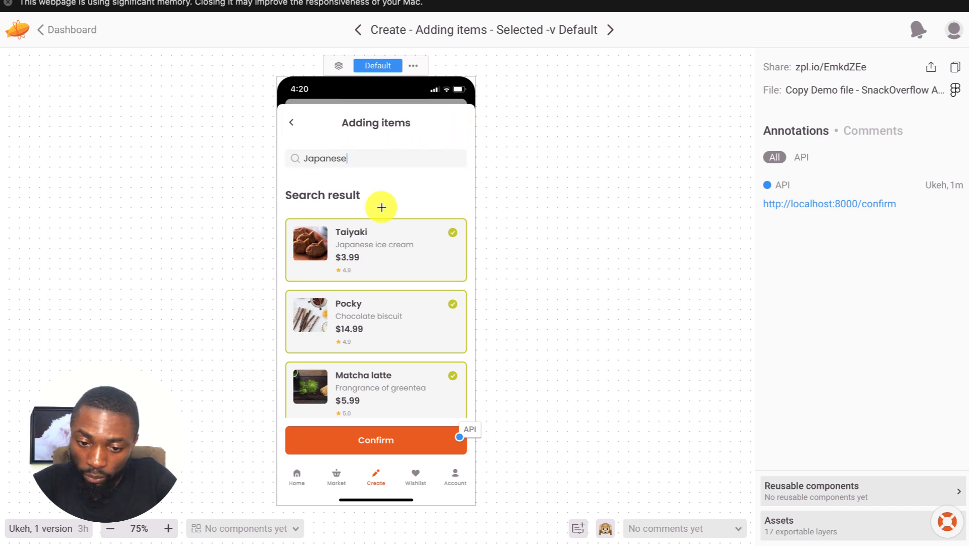
# Post a Behavior annotation reading "Text to be red" on the search field of the Adding items - Selected screen.
pyautogui.click(370, 158)
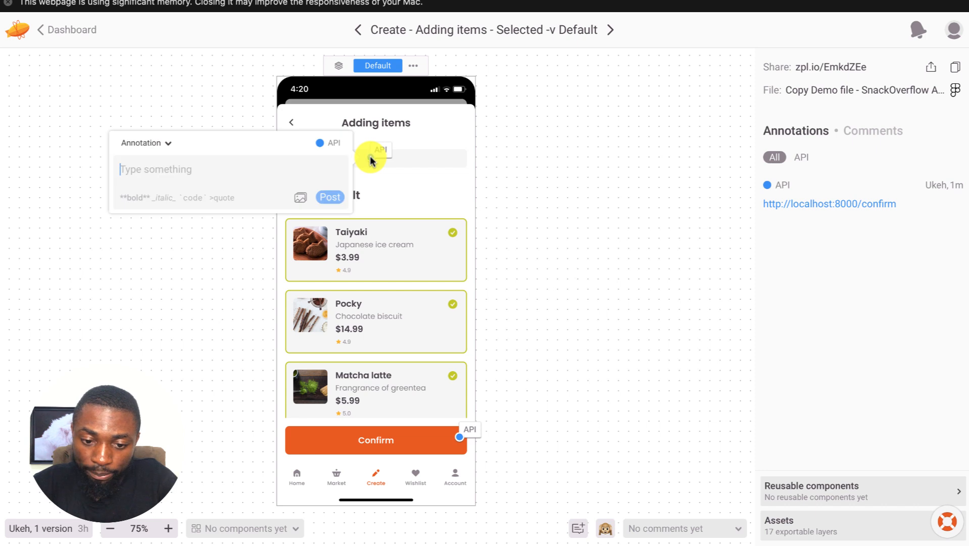
pyautogui.click(333, 143)
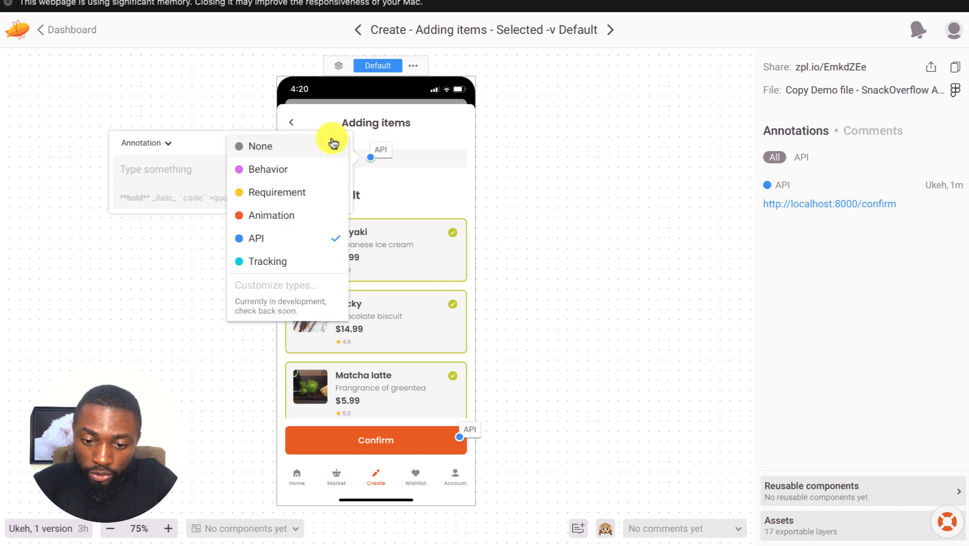
pyautogui.click(303, 171)
pyautogui.click(260, 170)
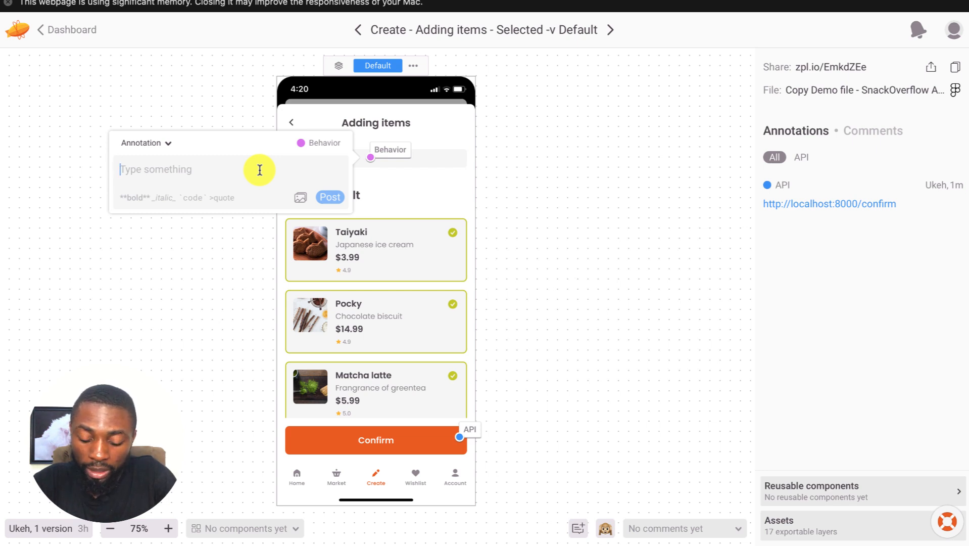
pyautogui.write('Tex')
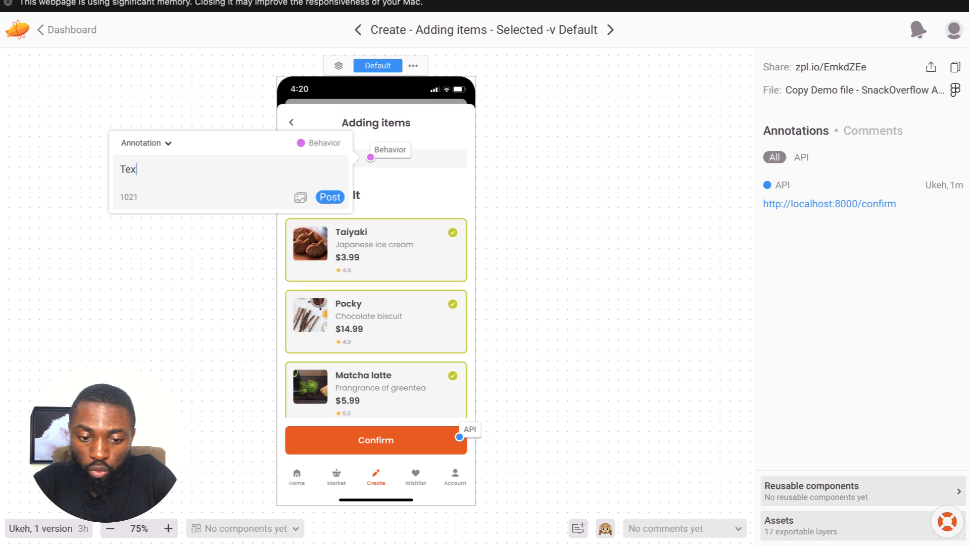
pyautogui.write('t to be red')
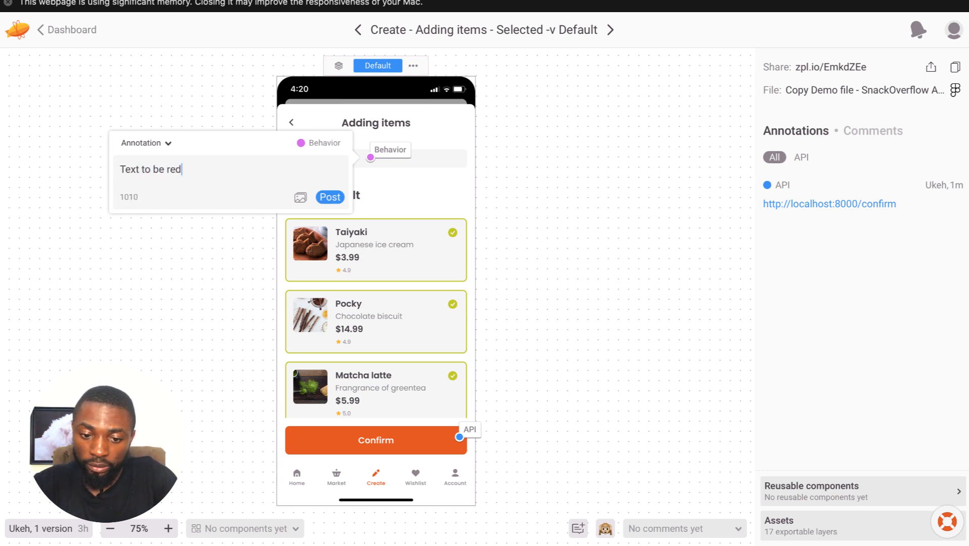
pyautogui.click(326, 198)
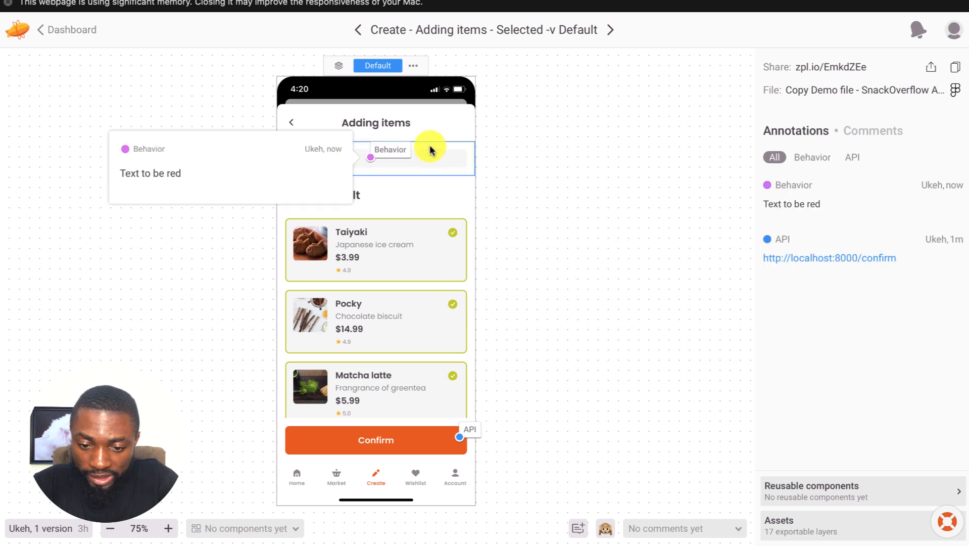
pyautogui.click(564, 182)
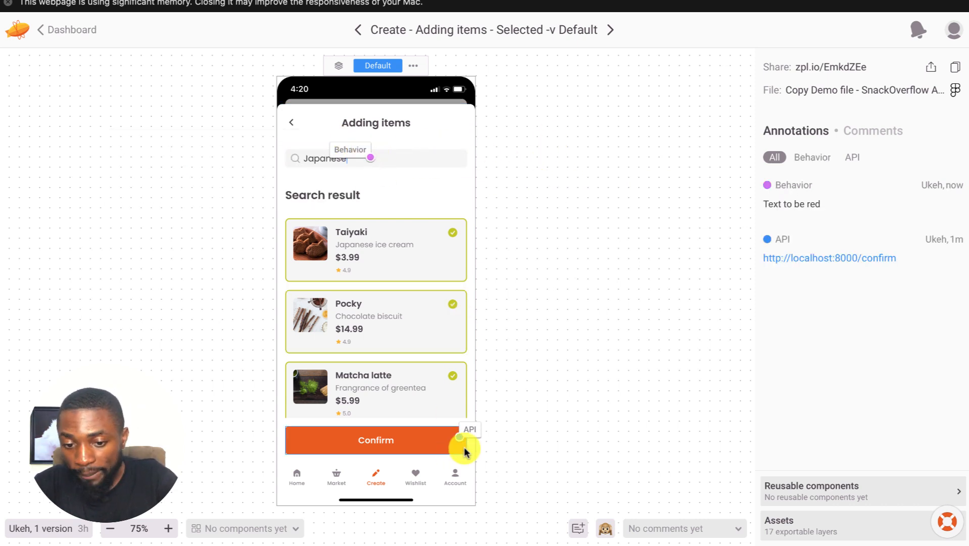
# Review the posted annotations from their markers on the screen, and filter the annotations list by API and by Behavior.
pyautogui.click(362, 154)
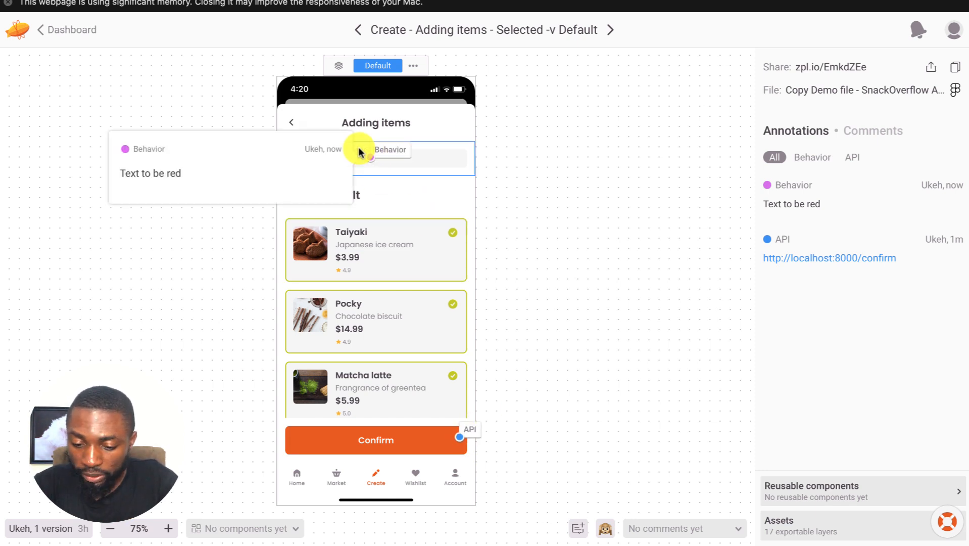
pyautogui.click(467, 434)
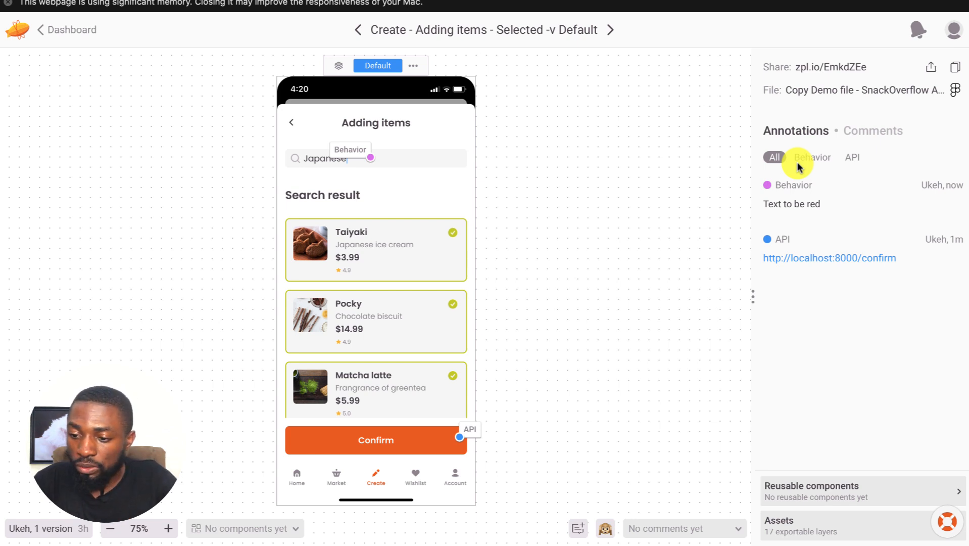
pyautogui.click(852, 158)
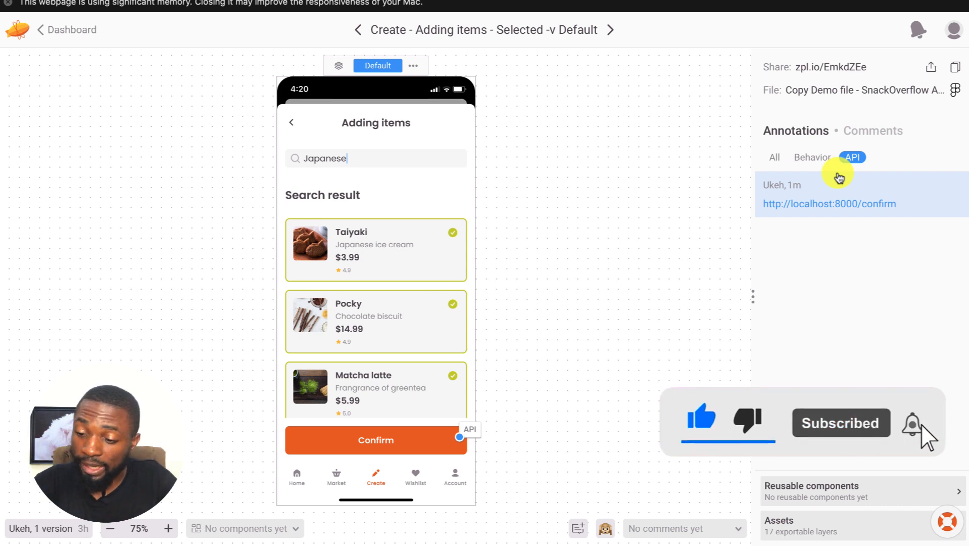
pyautogui.click(813, 157)
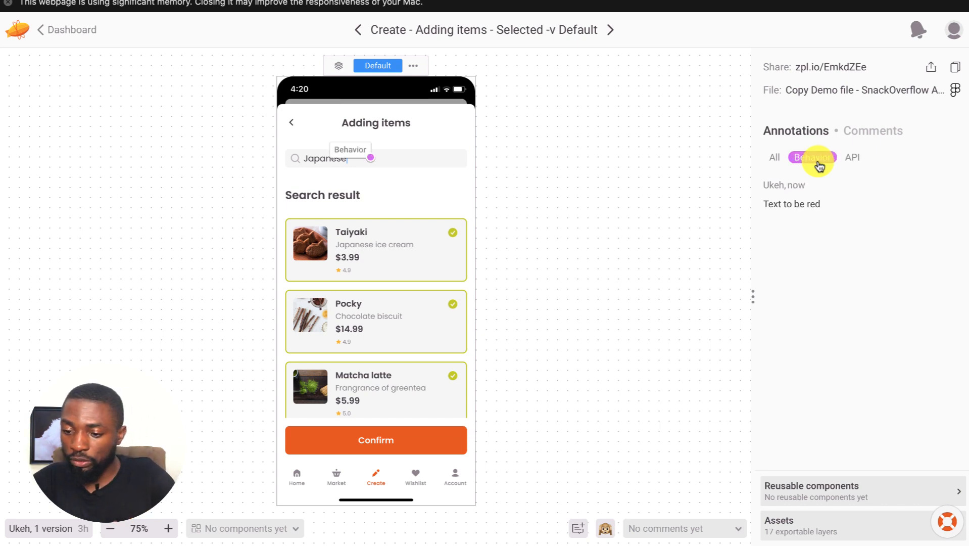